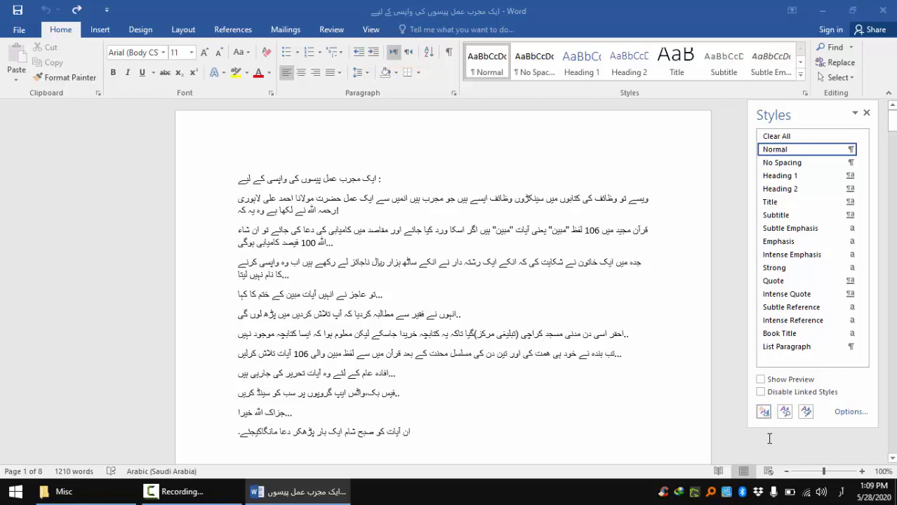
left_click(841, 495)
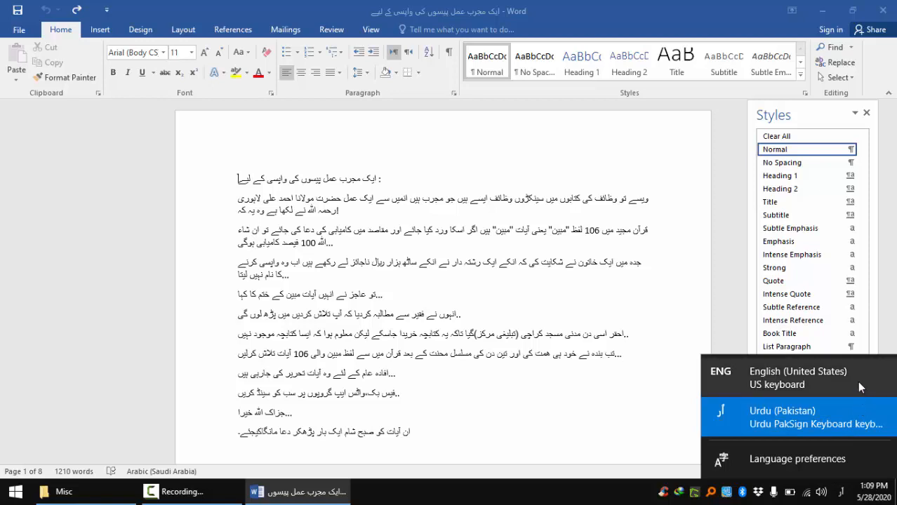
left_click(644, 494)
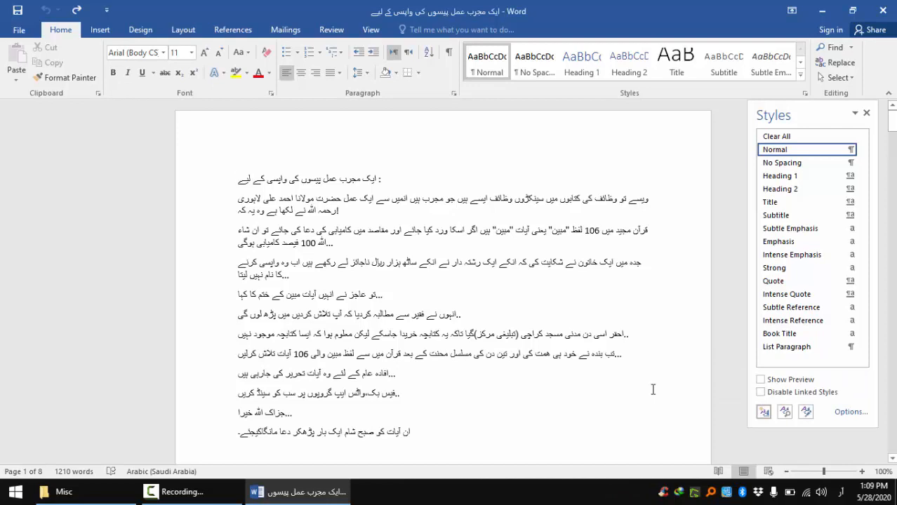
left_click_drag(157, 274, 167, 426)
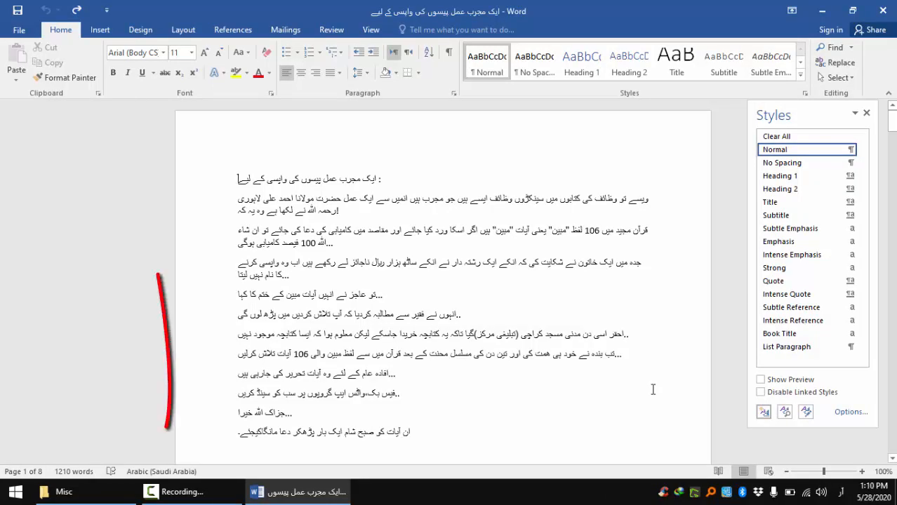
left_click_drag(212, 380, 104, 389)
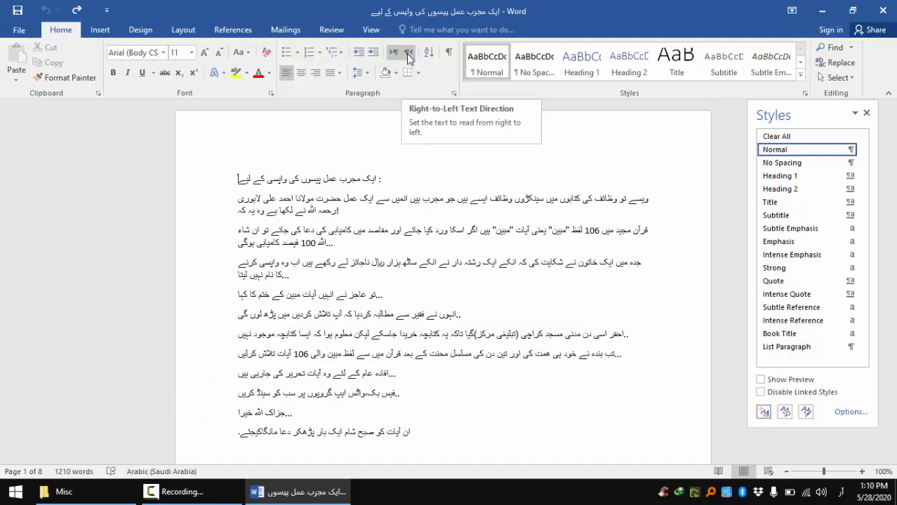
- Modify the Normal style so complex-script text uses the Jameel Noori Nastaleeq font at 18 pt
right_click(480, 67)
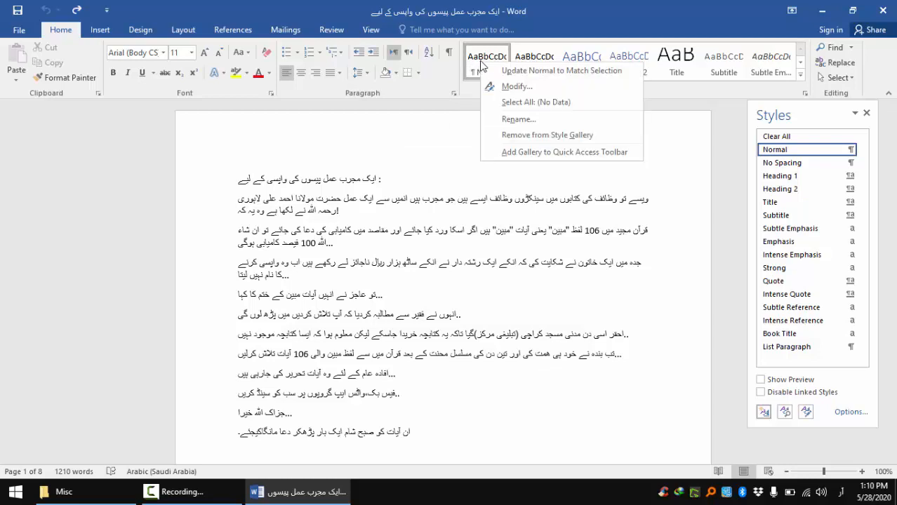
left_click(516, 86)
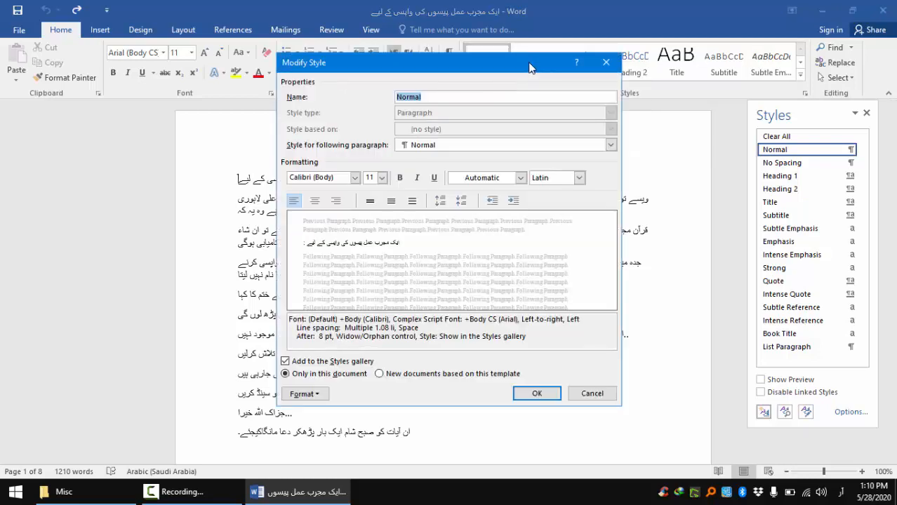
left_click_drag(531, 66, 352, 89)
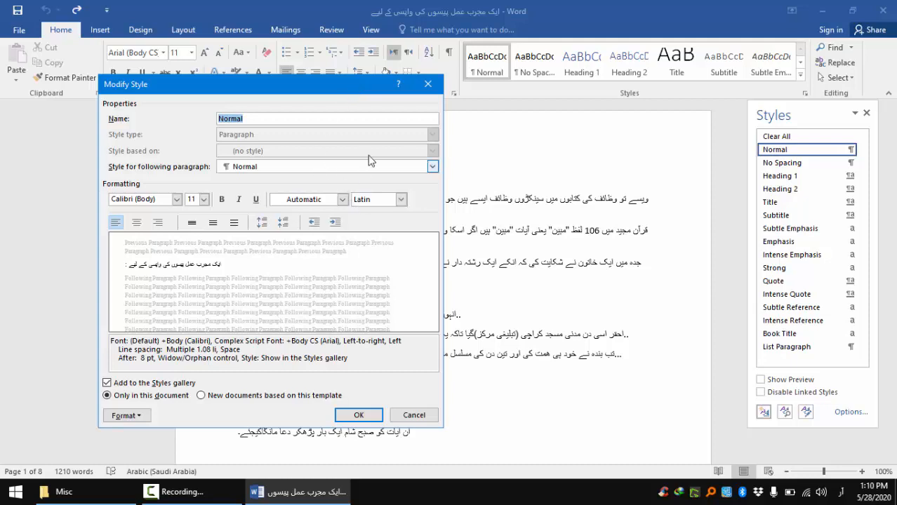
left_click(368, 199)
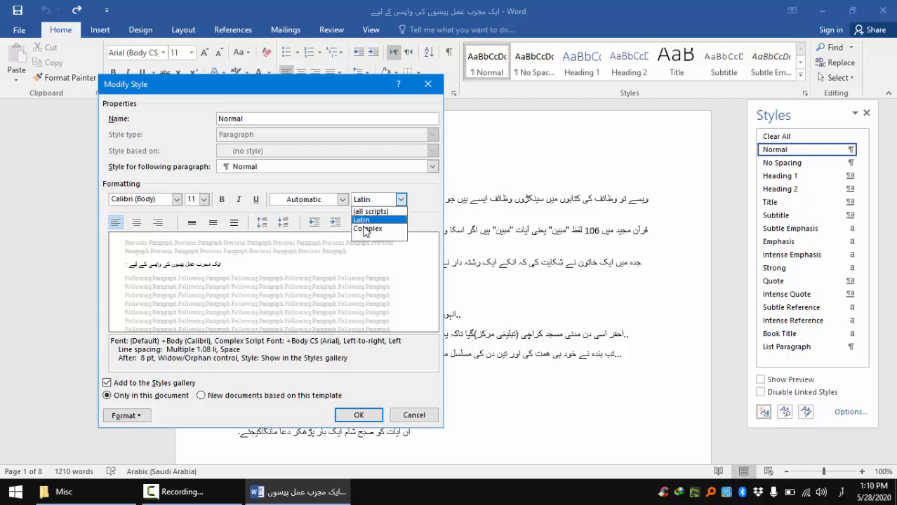
left_click(365, 229)
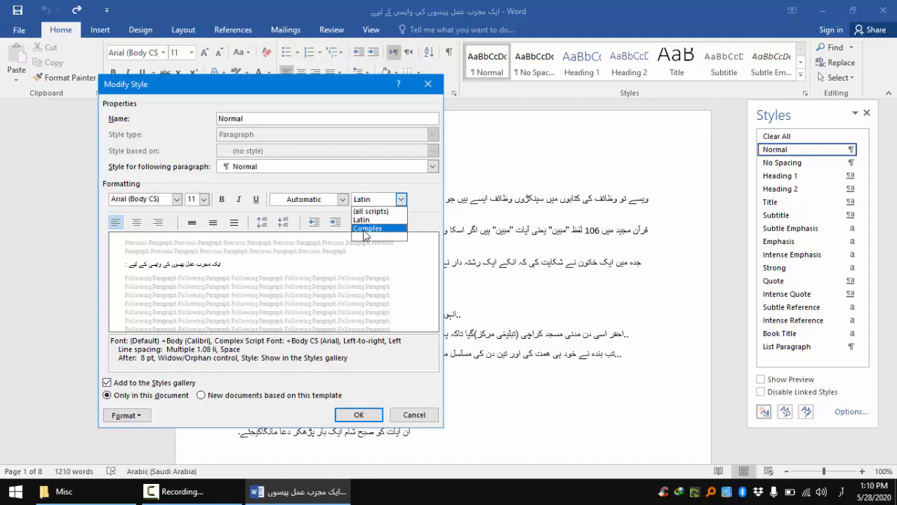
left_click(204, 199)
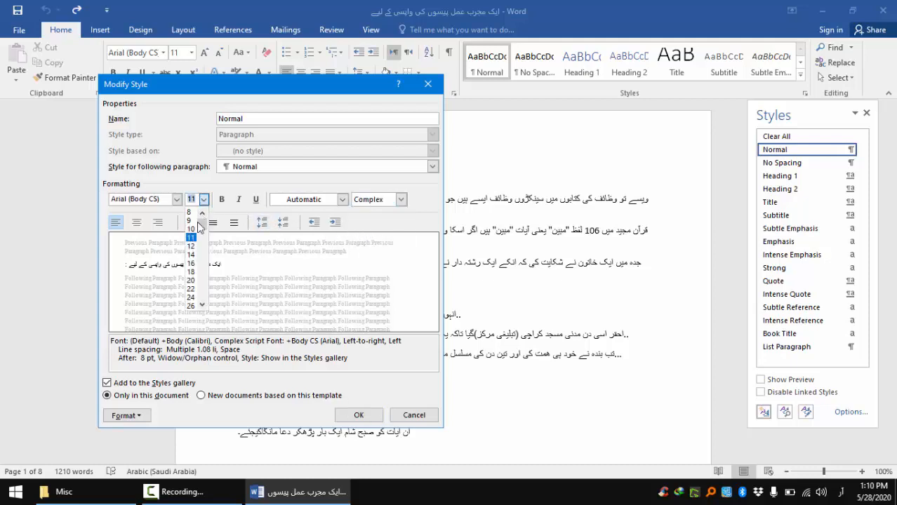
left_click(193, 275)
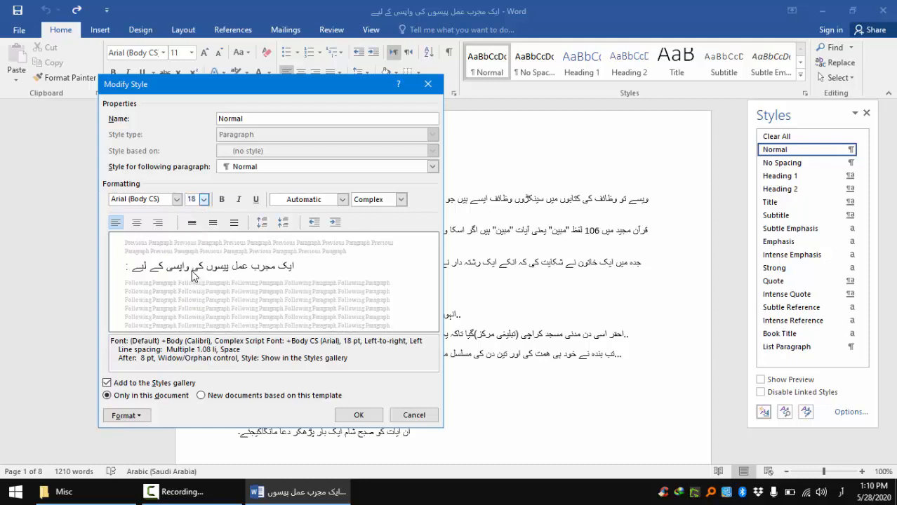
left_click(177, 200)
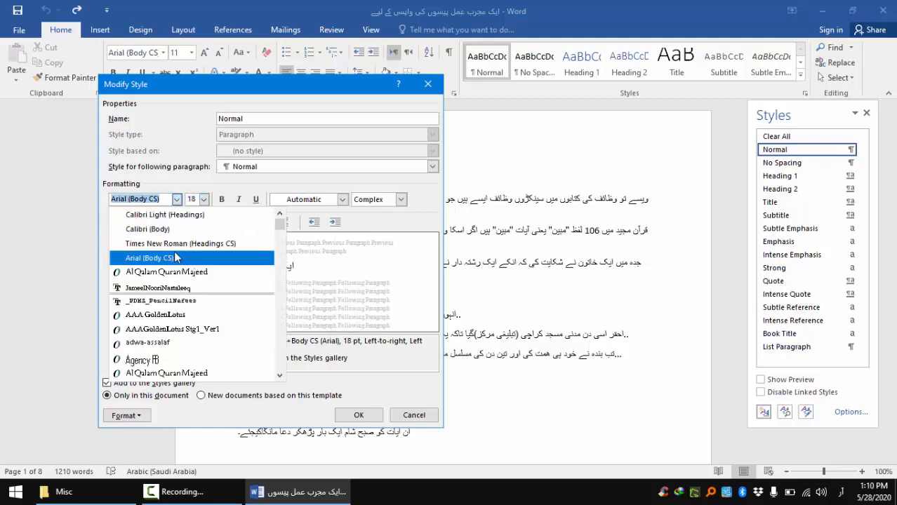
left_click(179, 287)
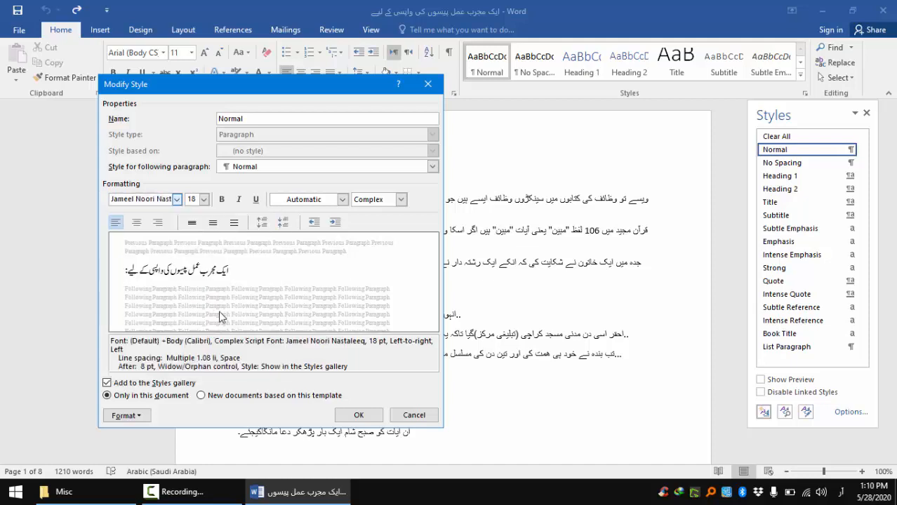
left_click(355, 415)
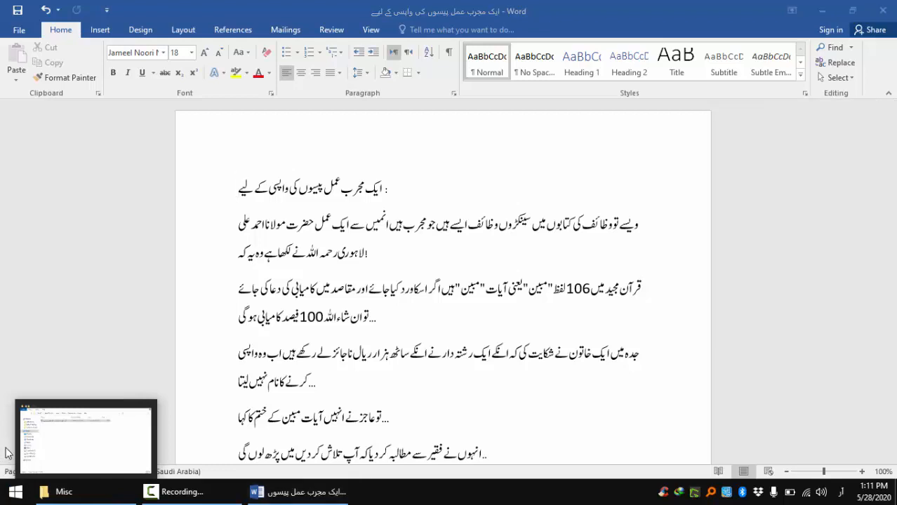
- In the Normal style's paragraph format, set the direction to right-to-left and the alignment to Justified
left_click(83, 370)
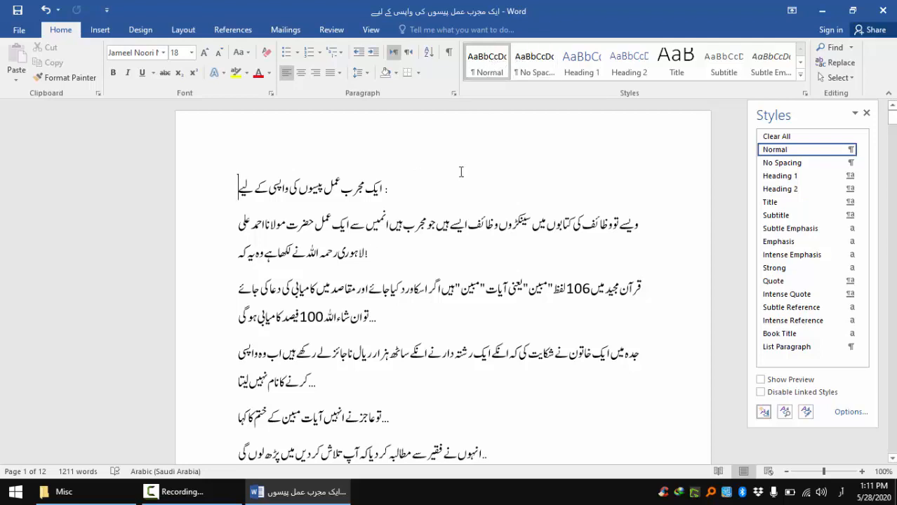
right_click(504, 73)
left_click(513, 82)
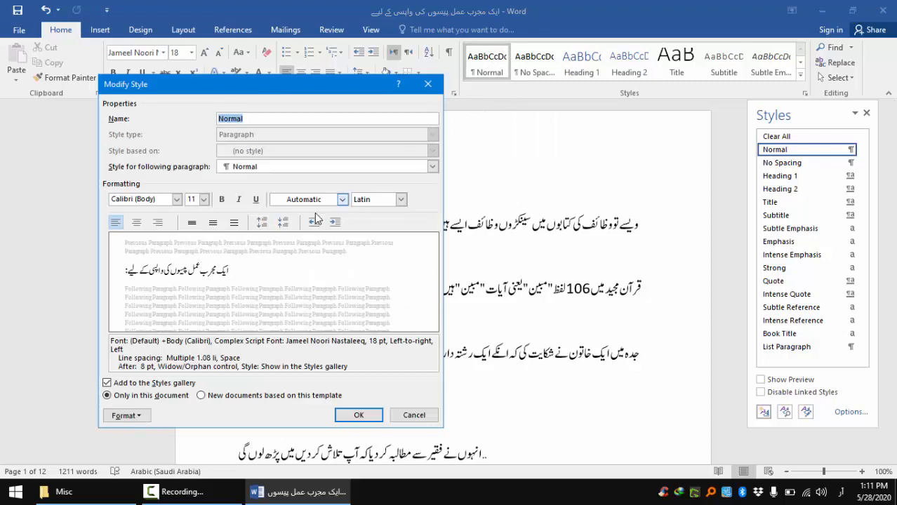
left_click(125, 416)
left_click(146, 294)
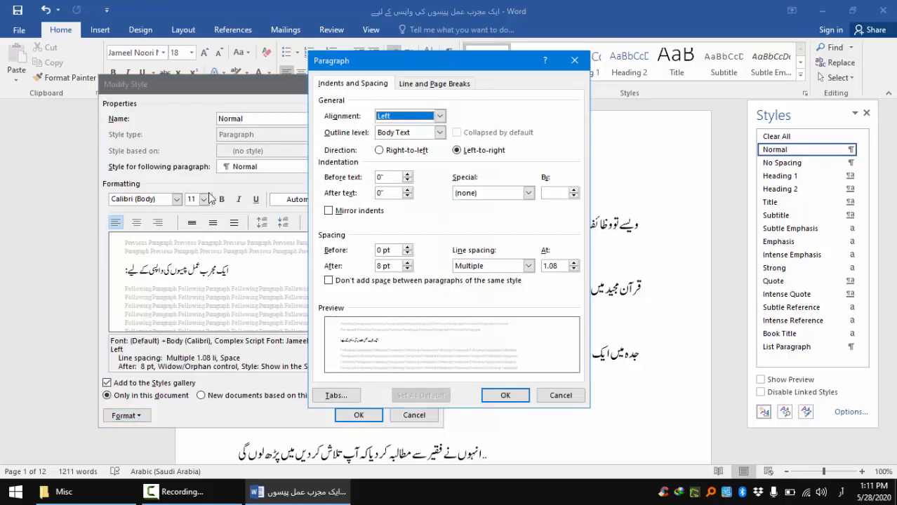
left_click(388, 153)
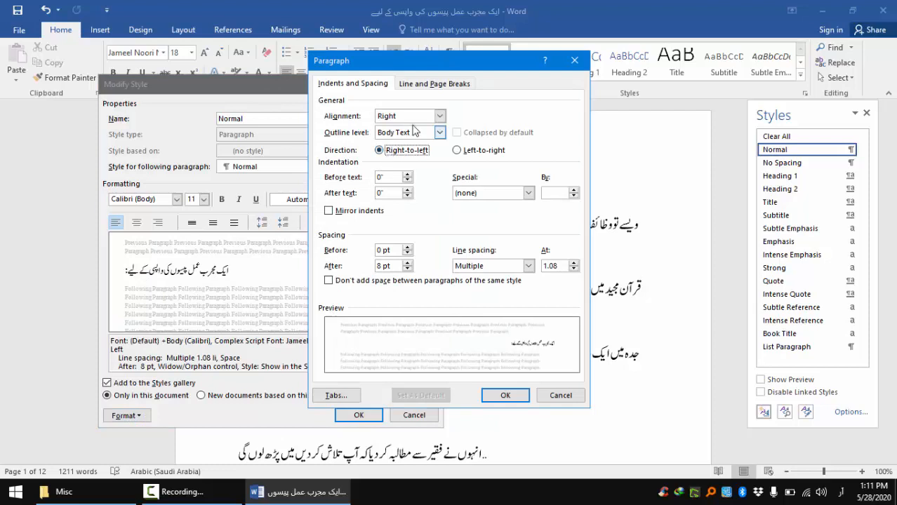
left_click(440, 117)
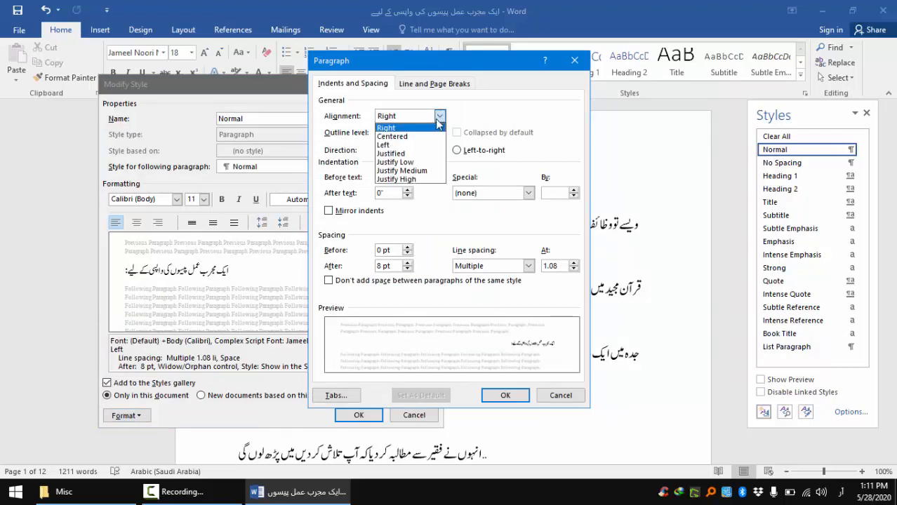
left_click(428, 157)
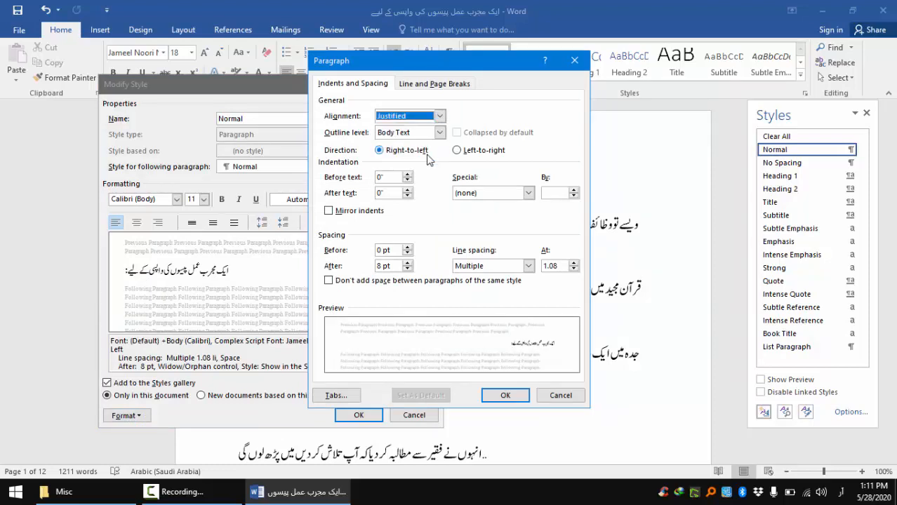
- Set the Normal style's spacing after to 0 pt and line spacing to Single, and apply the style changes
left_click(407, 269)
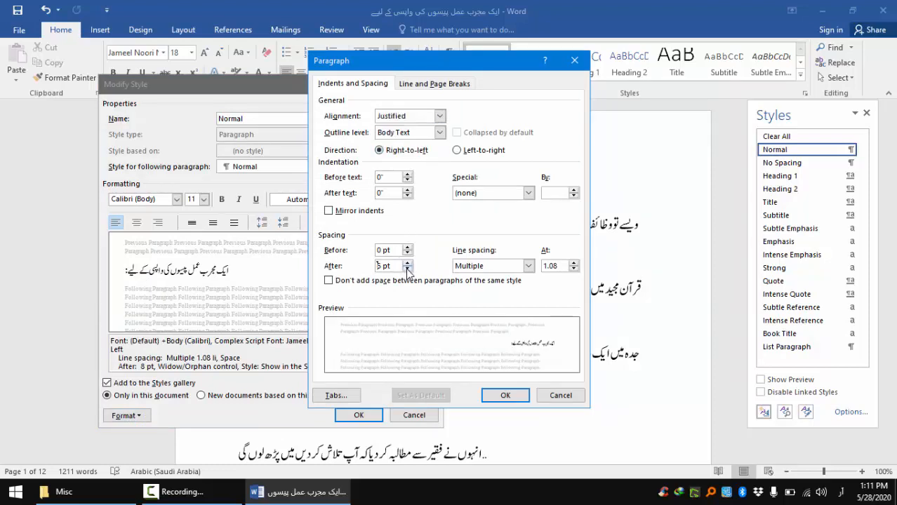
left_click(479, 272)
left_click(480, 283)
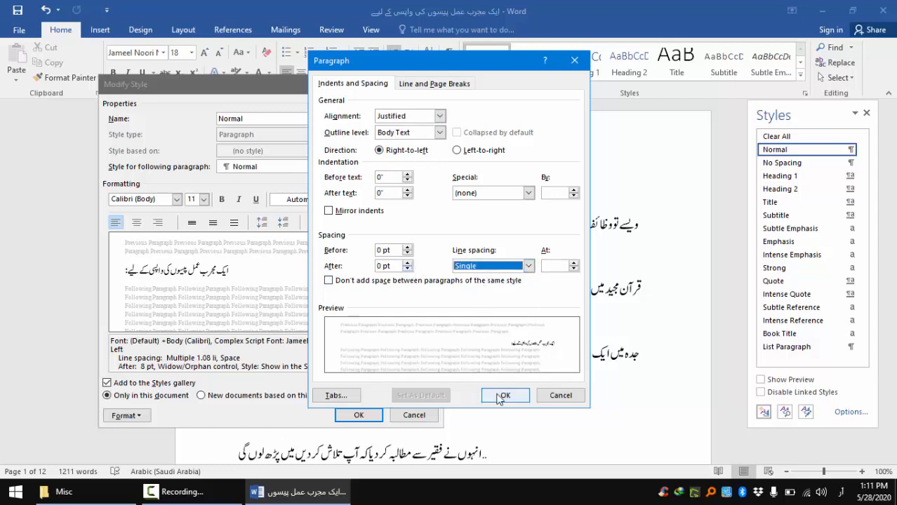
left_click(505, 395)
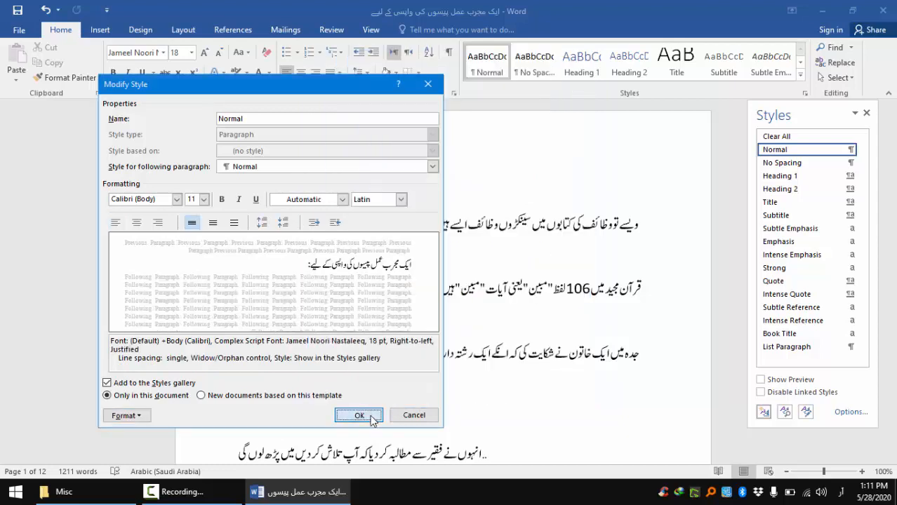
left_click(358, 414)
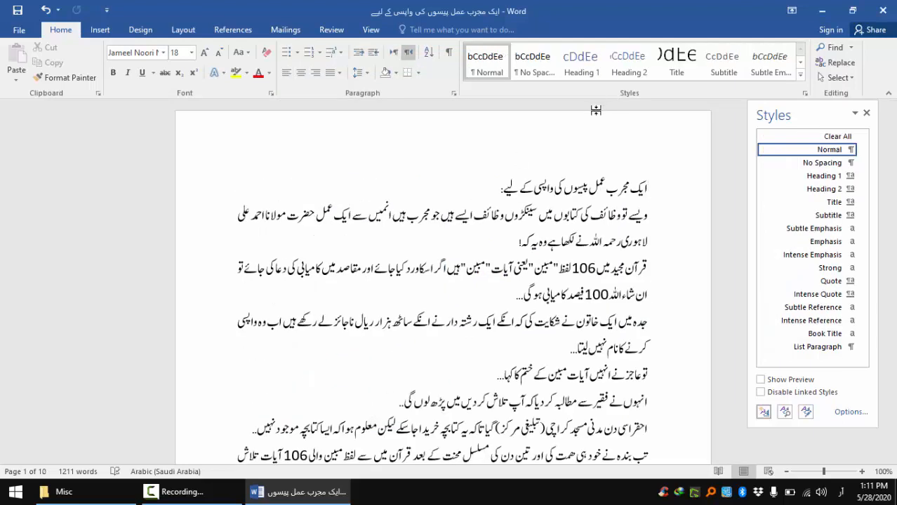
- Modify the Normal style to use font size 18 for all scripts
right_click(489, 75)
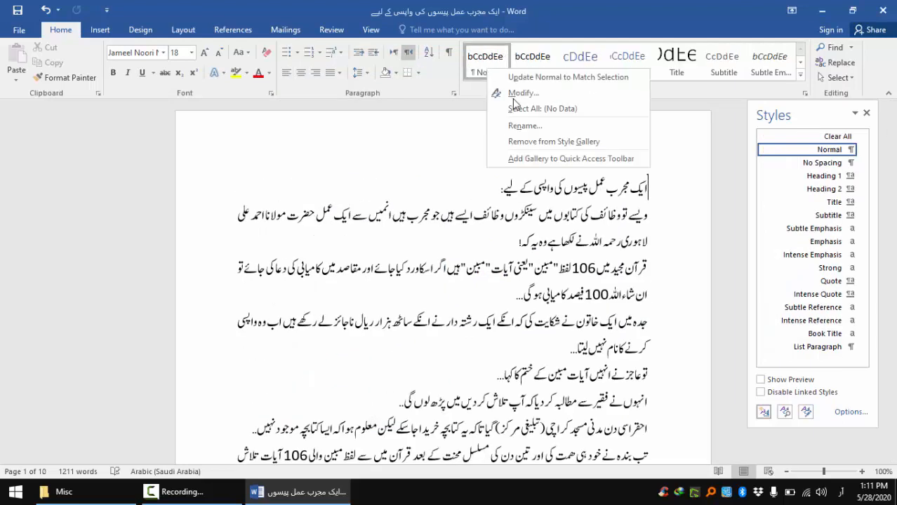
left_click(512, 101)
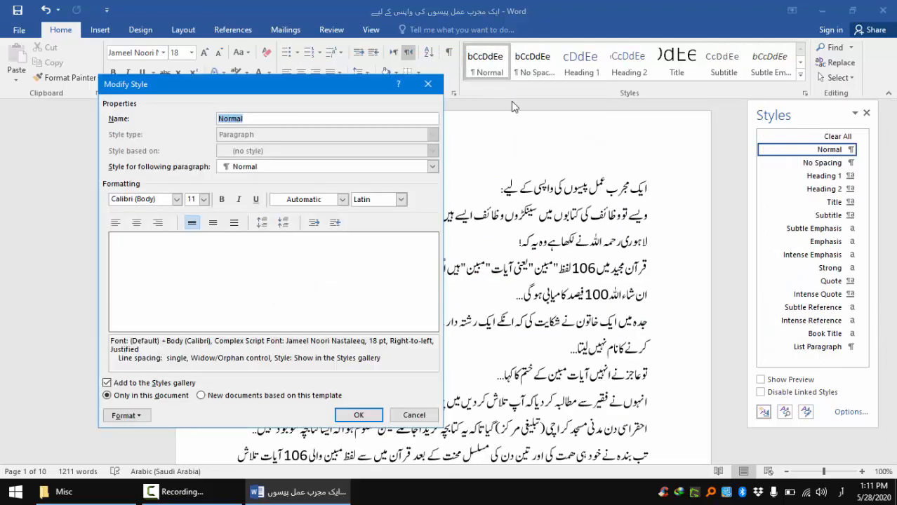
left_click(401, 200)
left_click(398, 211)
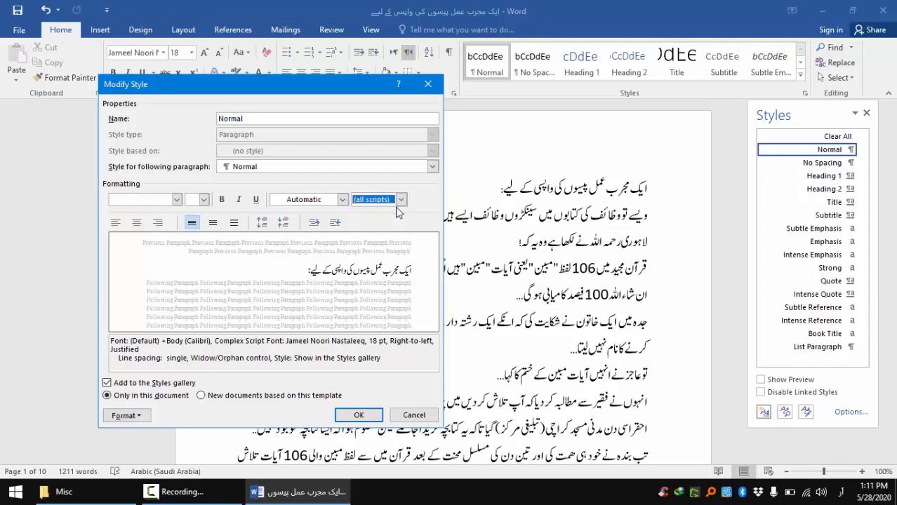
left_click(197, 201)
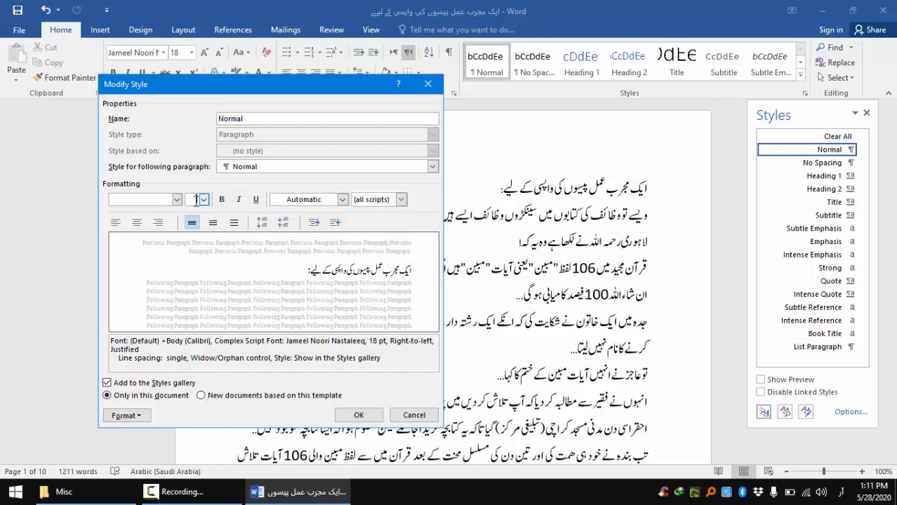
left_click(357, 415)
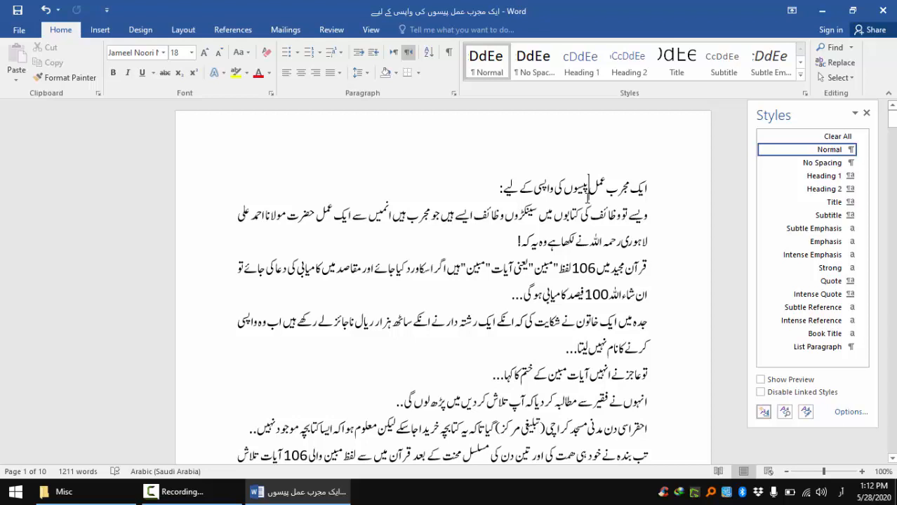
- Remove the colon at the end of the title line and apply the Heading 1 style to that line
left_click(474, 181)
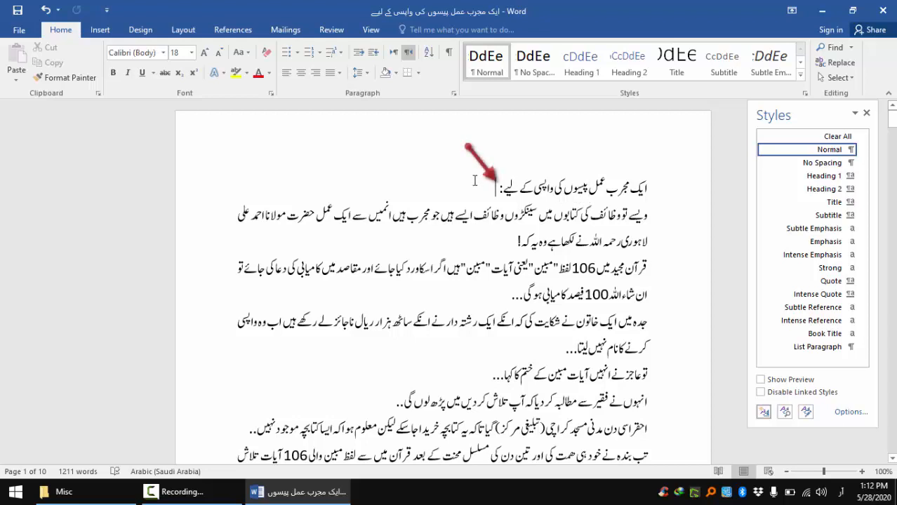
key("ctrl+z")
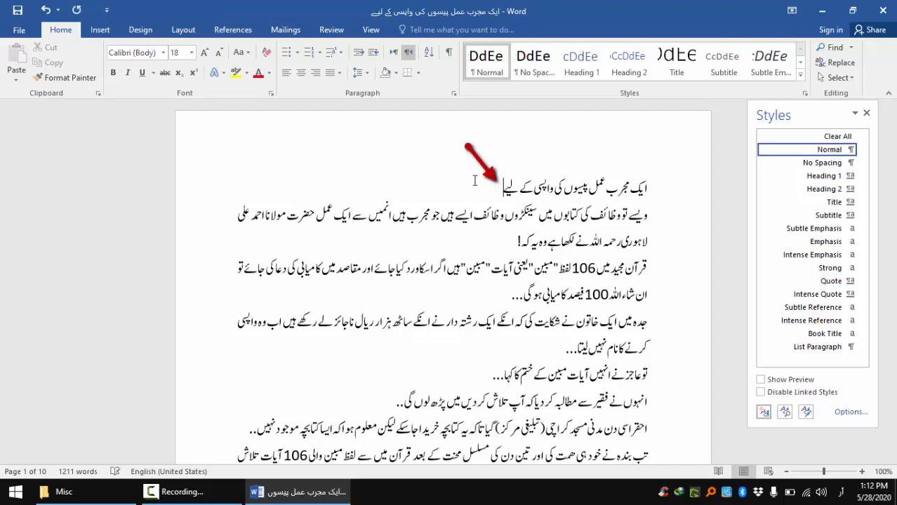
left_click(593, 71)
- Modify the Heading 1 style for all scripts, with an automatic font color and font size 24
right_click(593, 71)
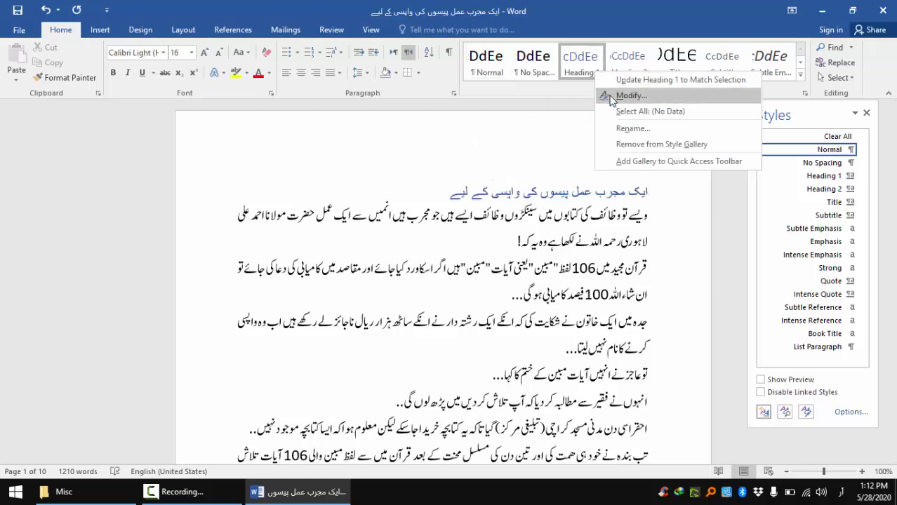
left_click(610, 99)
left_click(384, 200)
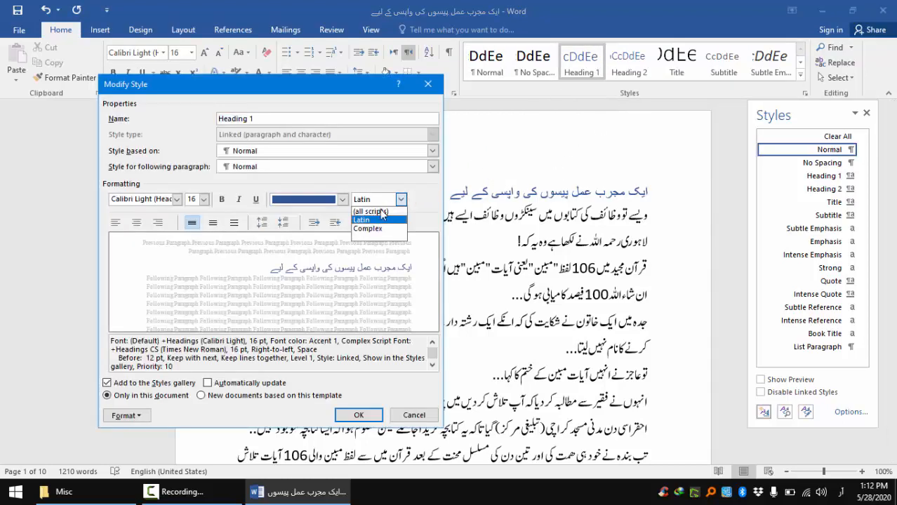
left_click(381, 212)
left_click(291, 200)
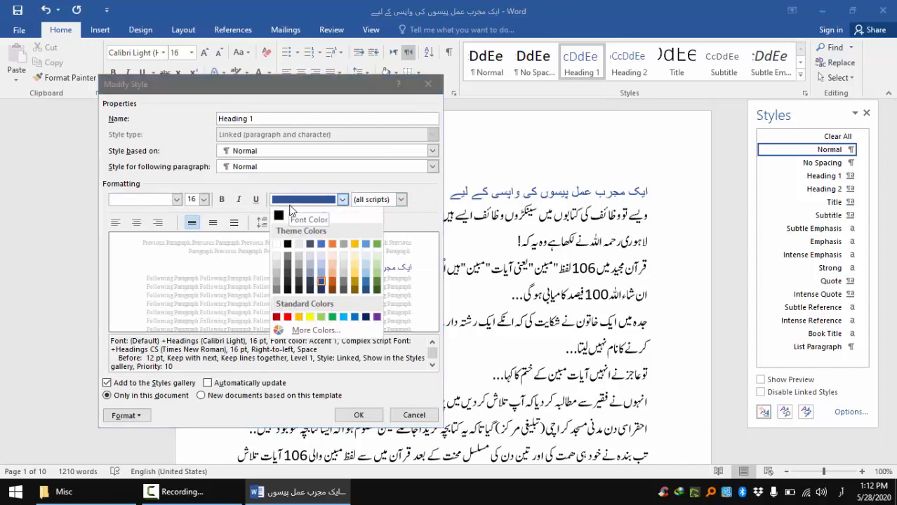
left_click(293, 217)
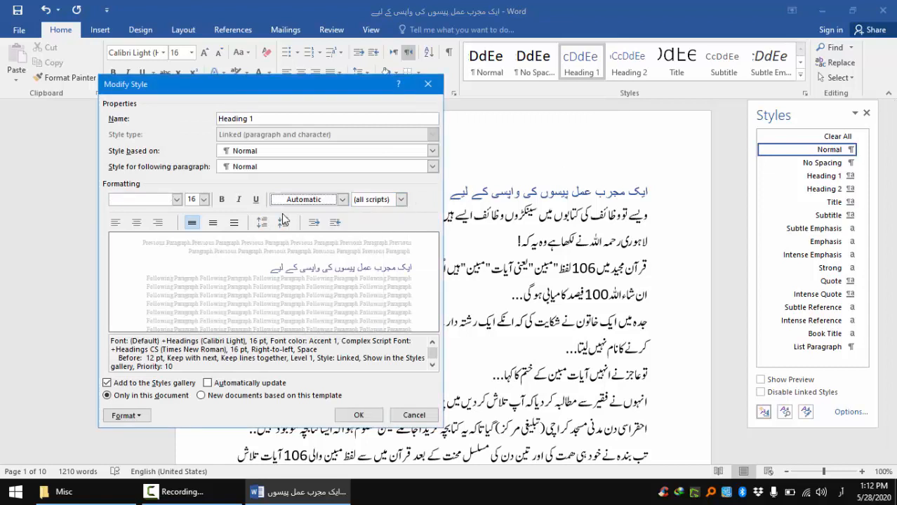
double_click(196, 199)
type("24")
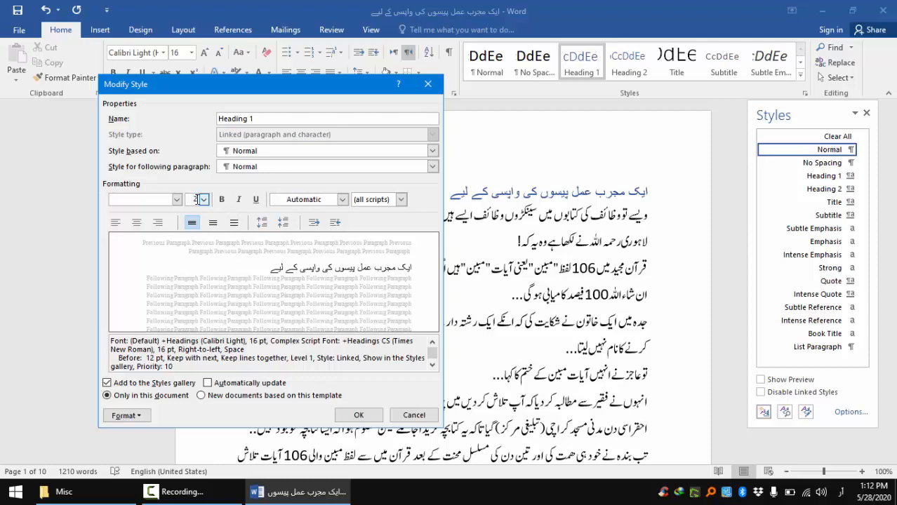
- Center the Heading 1 style, set its font to Jameel Noori Nastaleeq, and apply the style changes
left_click(176, 200)
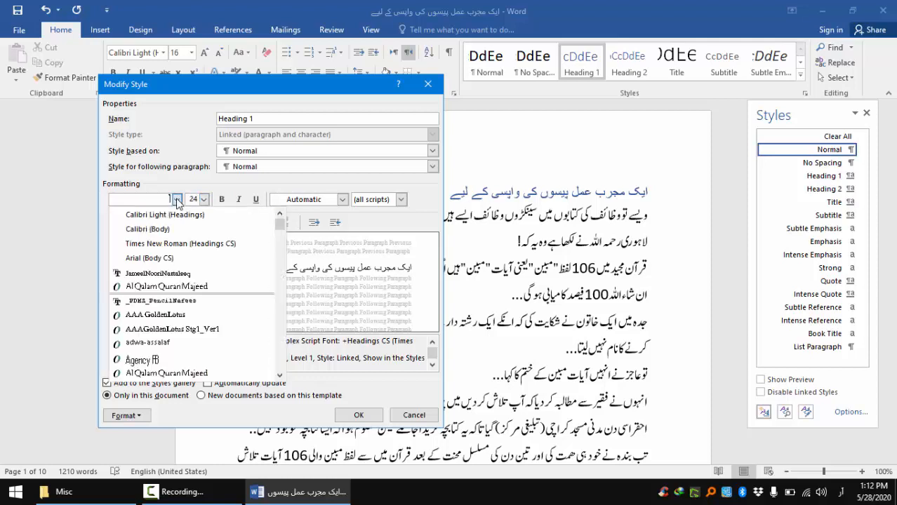
left_click(177, 199)
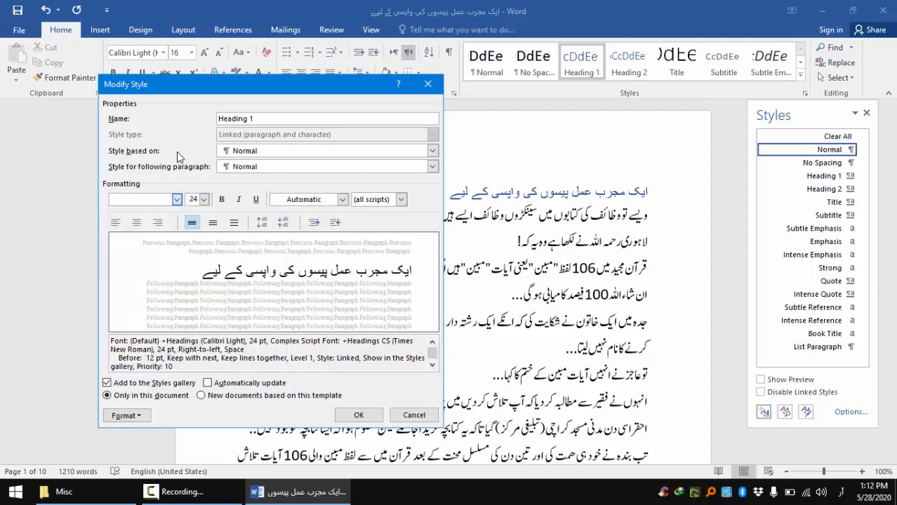
left_click(137, 223)
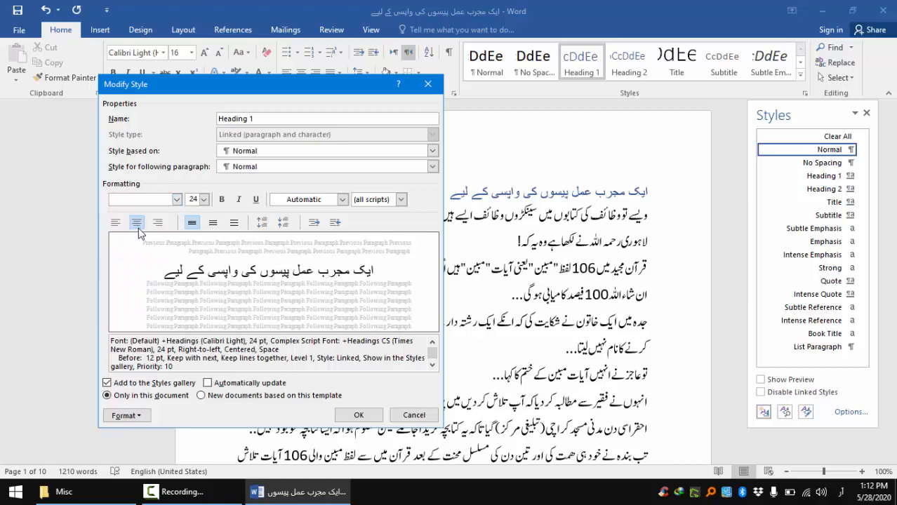
left_click(177, 199)
left_click(158, 272)
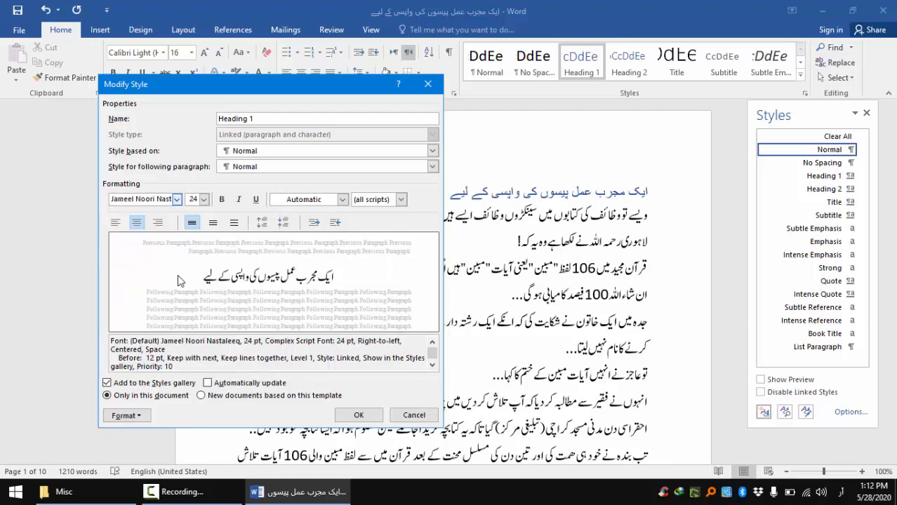
left_click(359, 415)
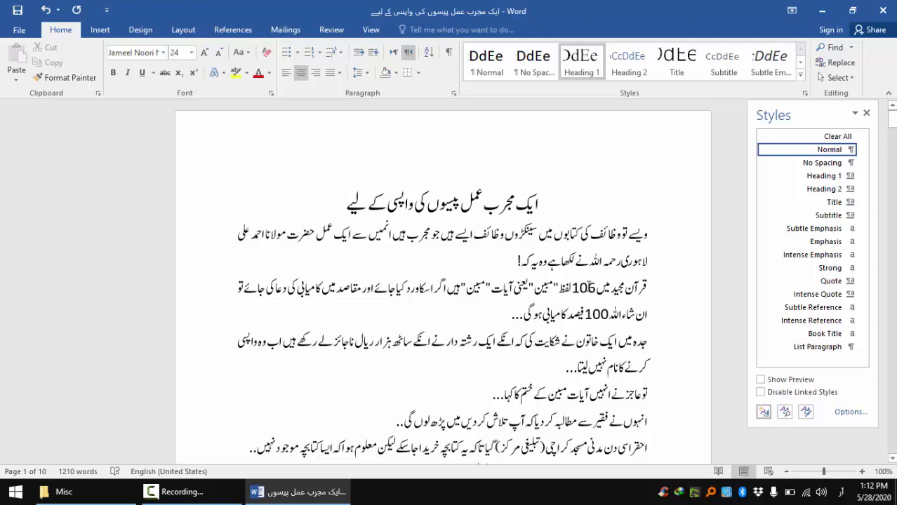
- Correct انمیں to ان میں in the first body paragraph by separating the two words
left_click(476, 256)
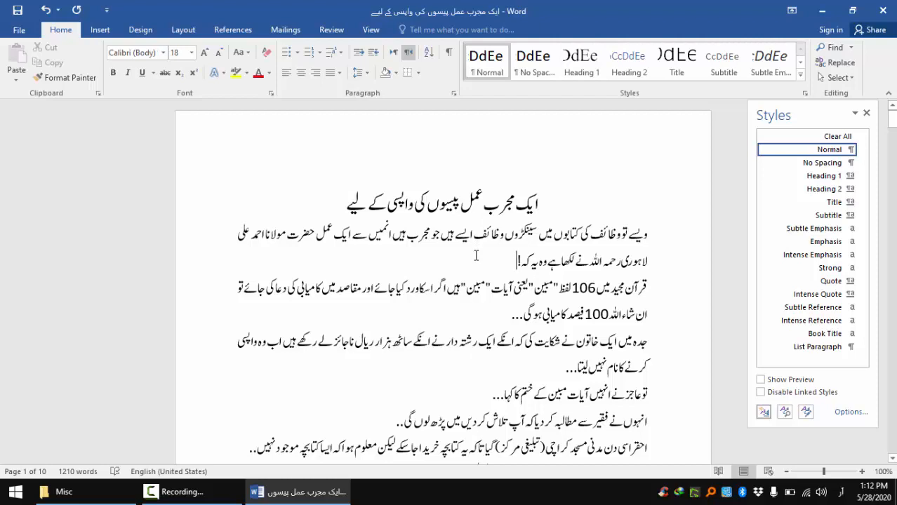
key("Left")
key("Left")
key("Left")
key("Left")
key("Left")
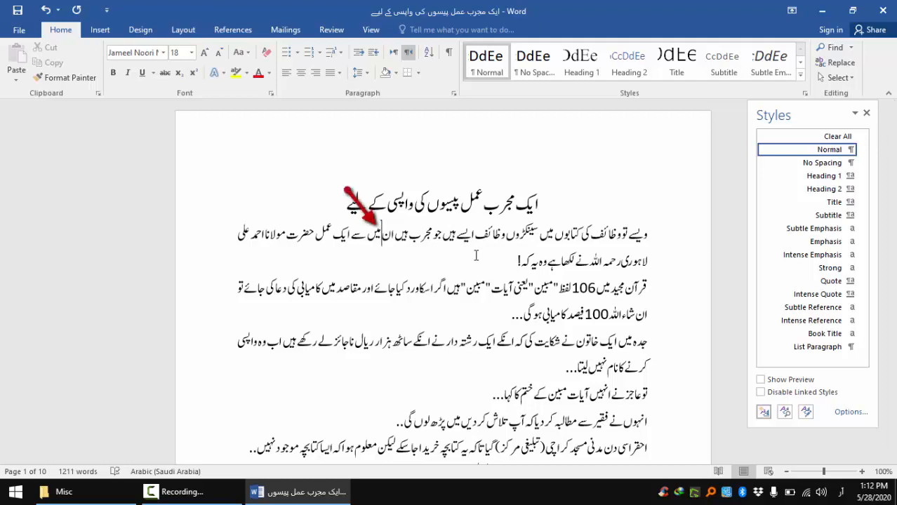
- Replace the straight quotation marks around the first مبین in the second body paragraph with curly ones
left_click(476, 256)
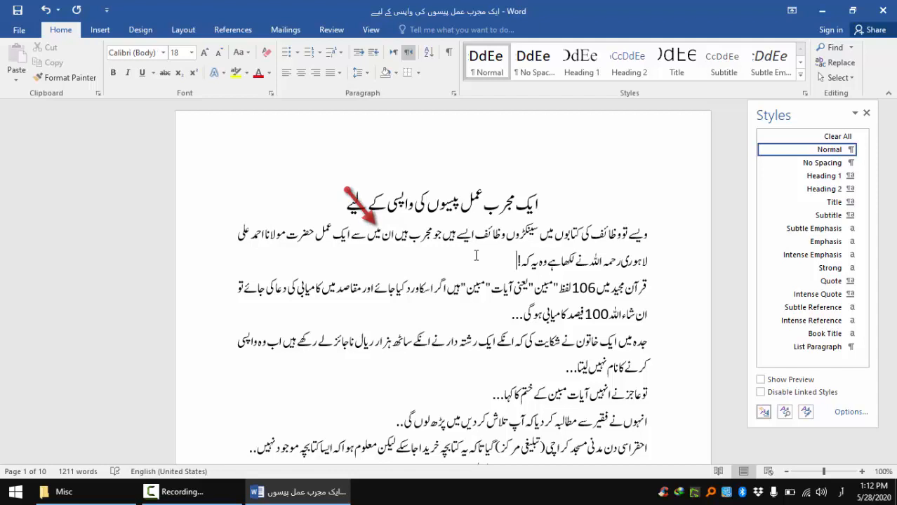
key("Right")
key("Right")
key("Right")
key("Right")
key("Right")
key("Right")
key("Right")
key("Right")
key("Right")
key("Right")
key("Right")
key("Right")
key("Right")
key("Right")
key("Right")
key("Right")
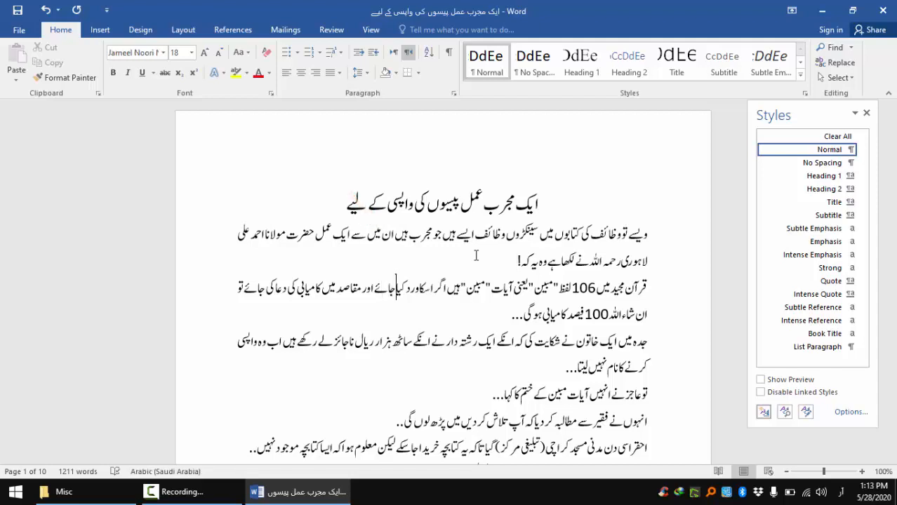
key("Right")
key("Right")
key("Right")
key("Right")
key("Right")
key("Right")
key("Right")
key("Right")
key("Right")
key("Right")
key("Right")
key("Right")
key("Right")
key("Right")
key("Right")
key("Right")
key("Right")
key("Right")
key("Right")
key("Right")
key("shift+Right")
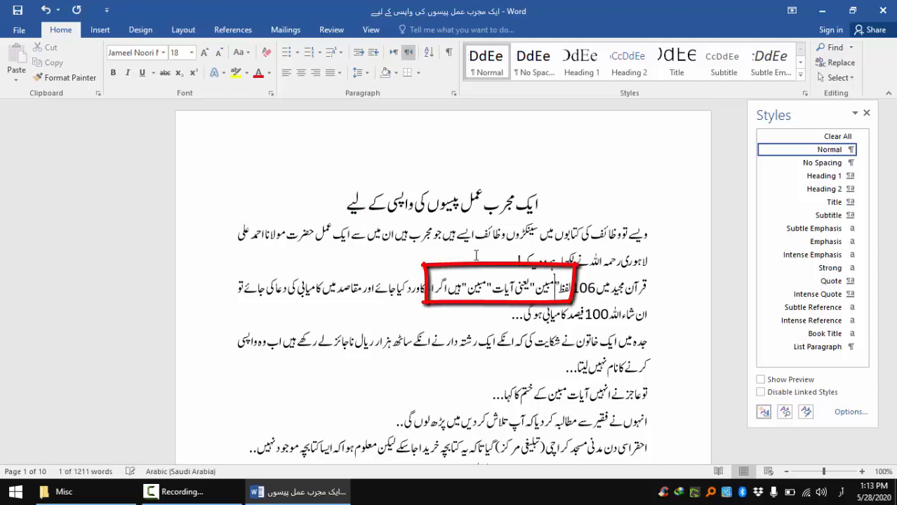
key("Left")
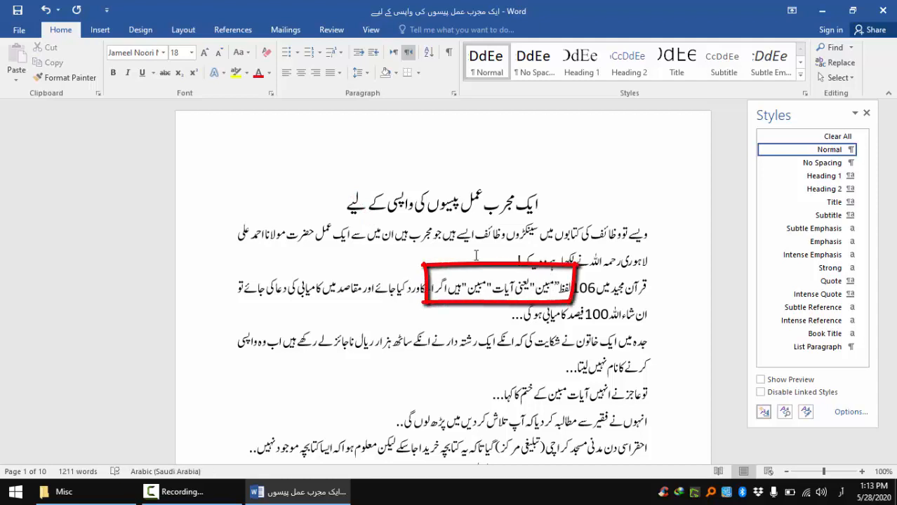
key("shift+Left")
type("“")
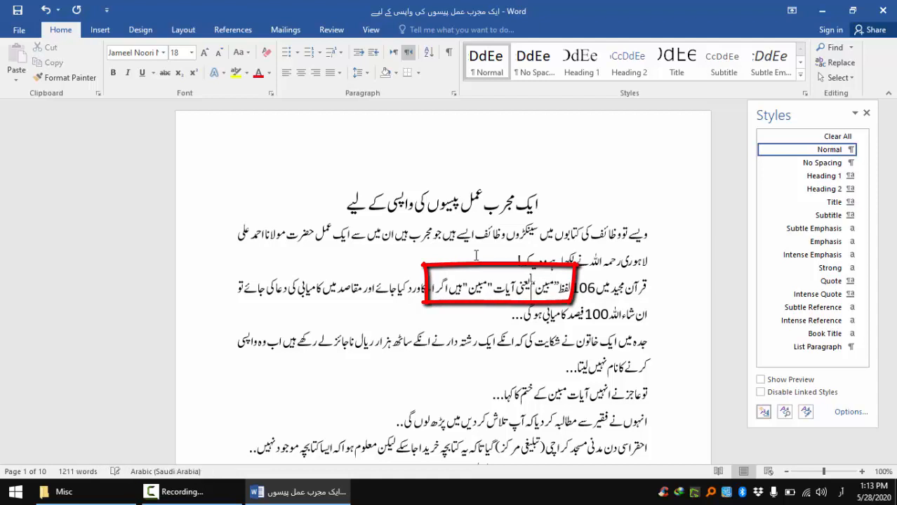
- Replace the straight quotation marks around the second مبین in the same line with curly ones
key("ctrl+Left")
key("ctrl+Left")
key("shift+Left")
type("“")
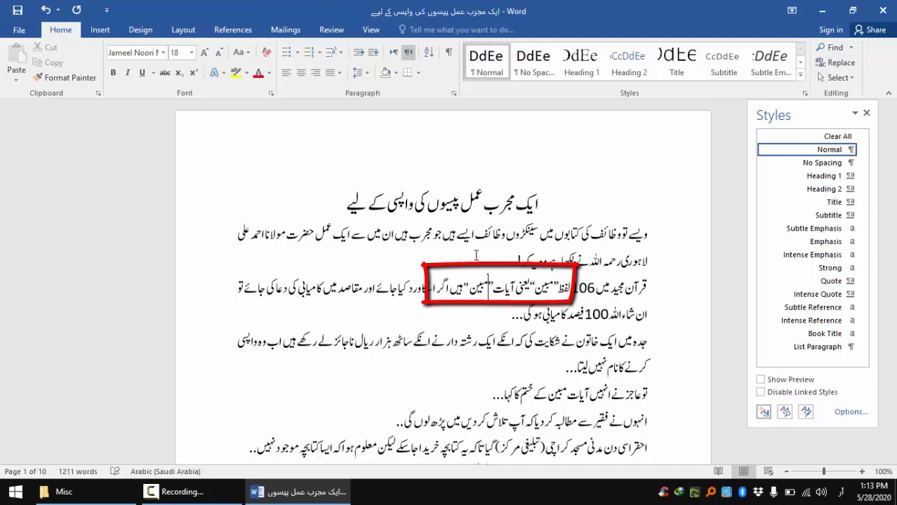
key("Menu")
key("Escape")
key("ctrl+Left")
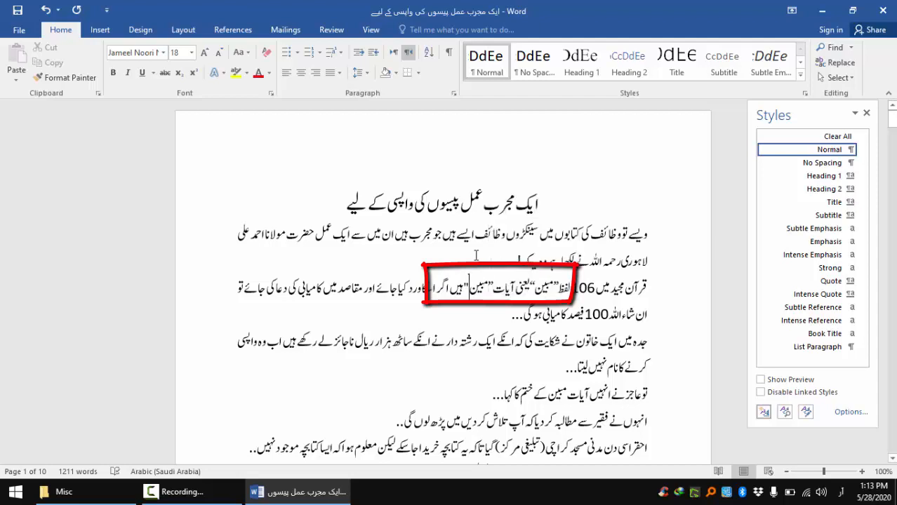
key("shift+Left")
type("“ ")
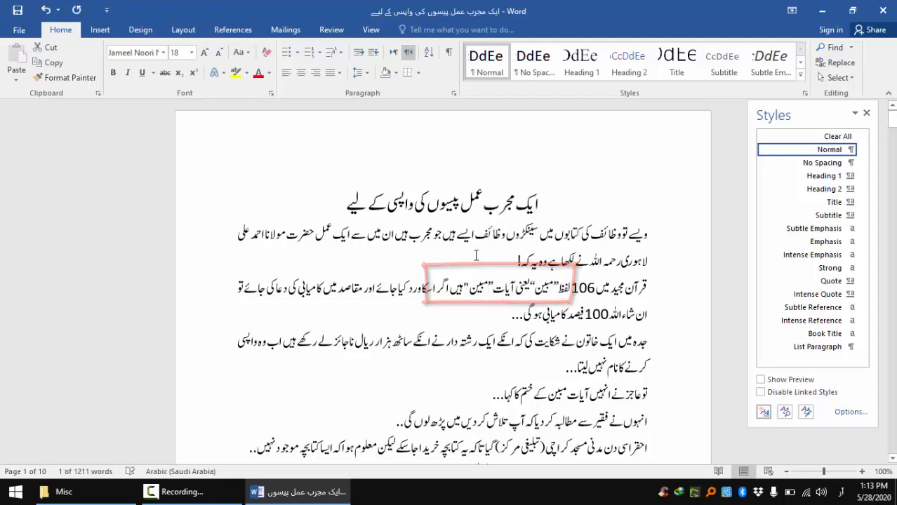
type("ط")
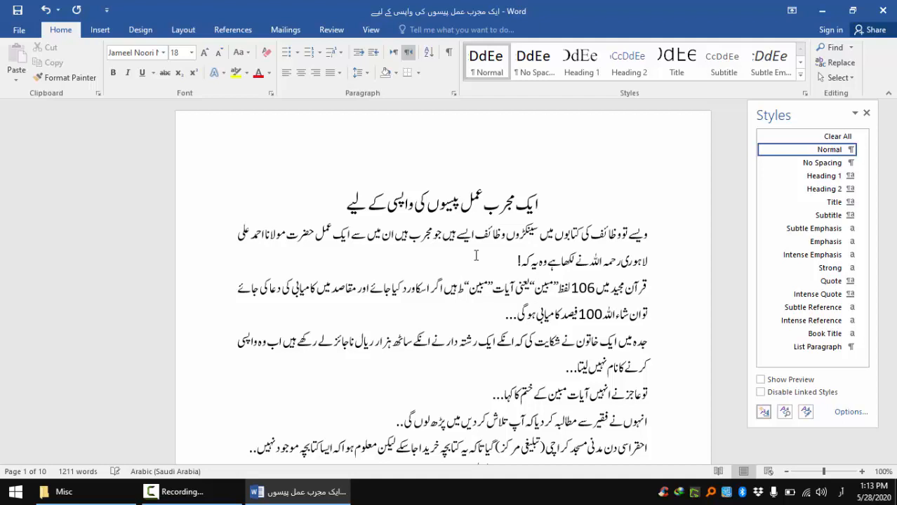
key("BackSpace")
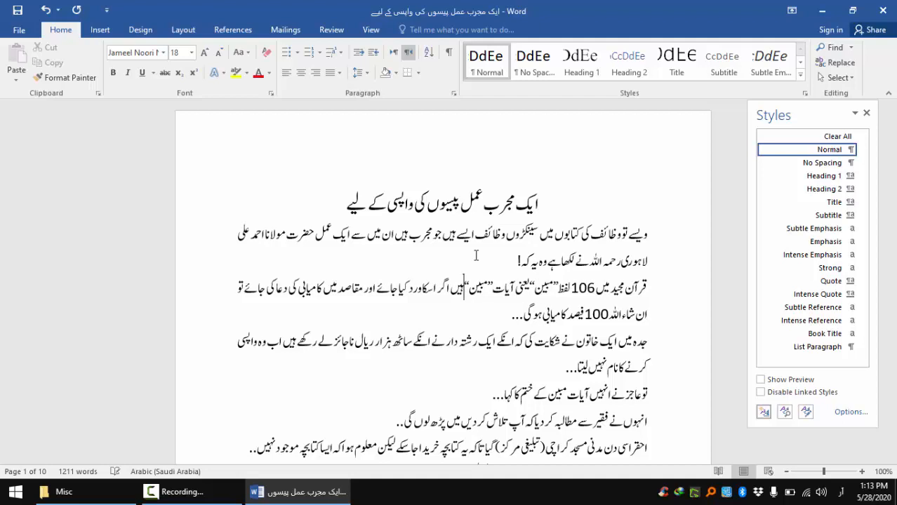
- Replace the ellipsis after کامیابی ہوگی with an Urdu full stop (۔) and join the following paragraph to it
key("Left")
key("Left")
key("Left")
key("Left")
key("Left")
key("Left")
key("Left")
key("Left")
key("Left")
key("Left")
key("Left")
key("Left")
key("Left")
key("Left")
key("Left")
key("Left")
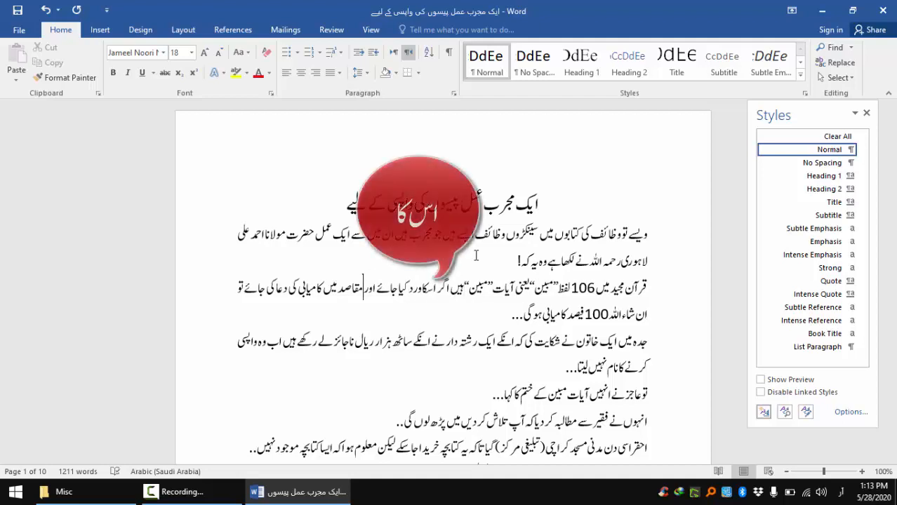
key("Left")
key("Left")
key("Left")
key("Left")
key("Left")
key("Left")
key("Left")
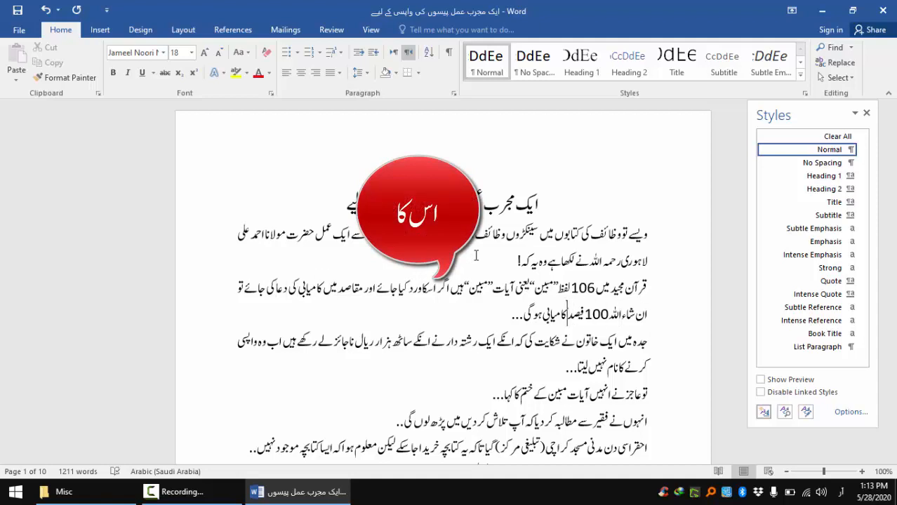
key("Left")
key("Left")
key("Left")
key("Left")
key("Up")
key("Up")
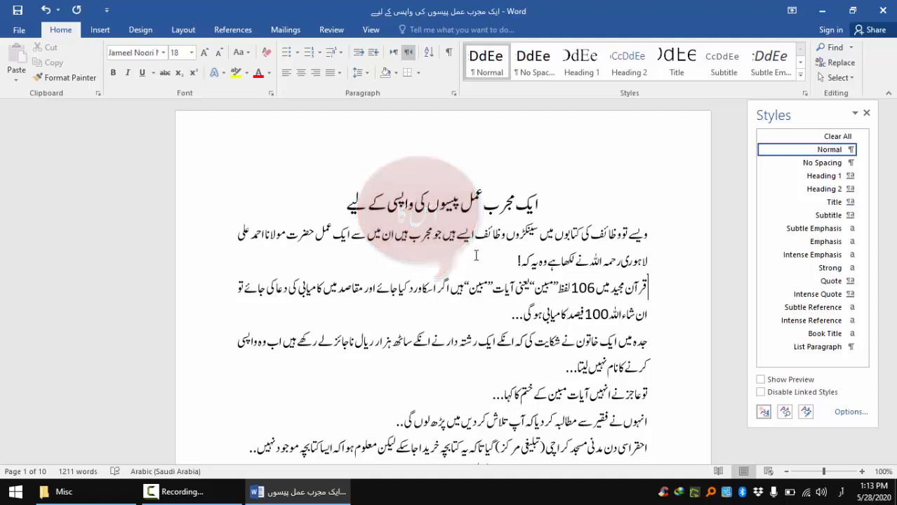
key("Down")
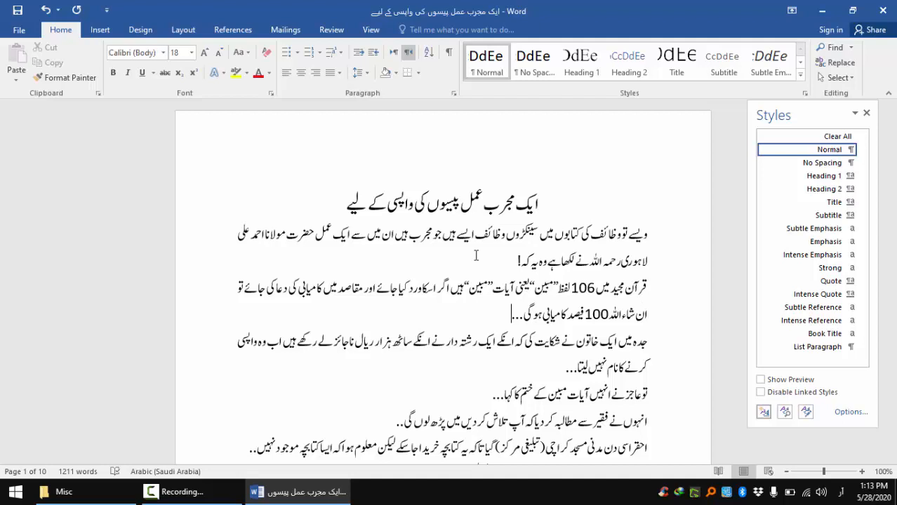
key("Left")
key("Left")
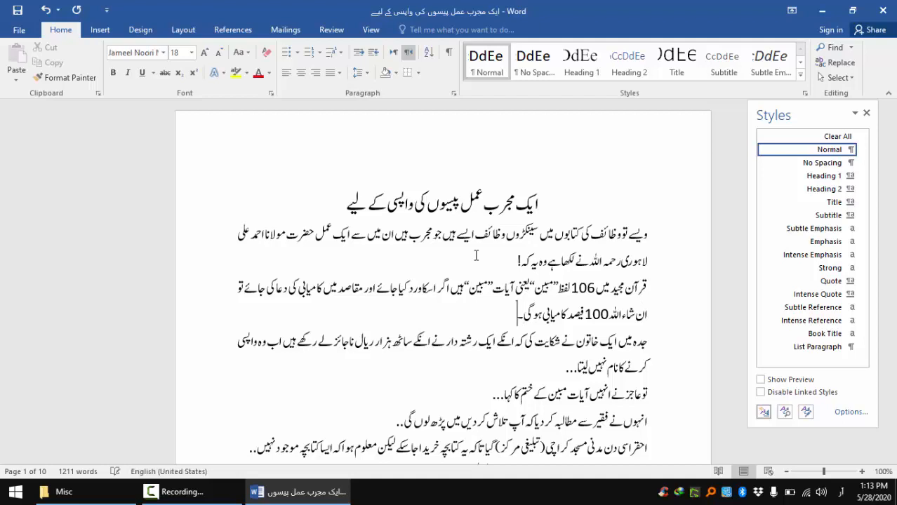
key("Delete")
- Replace the ellipsis after نہیں لیتا with an Urdu full stop (۔) and join the following paragraph to it
key("Down")
key("End")
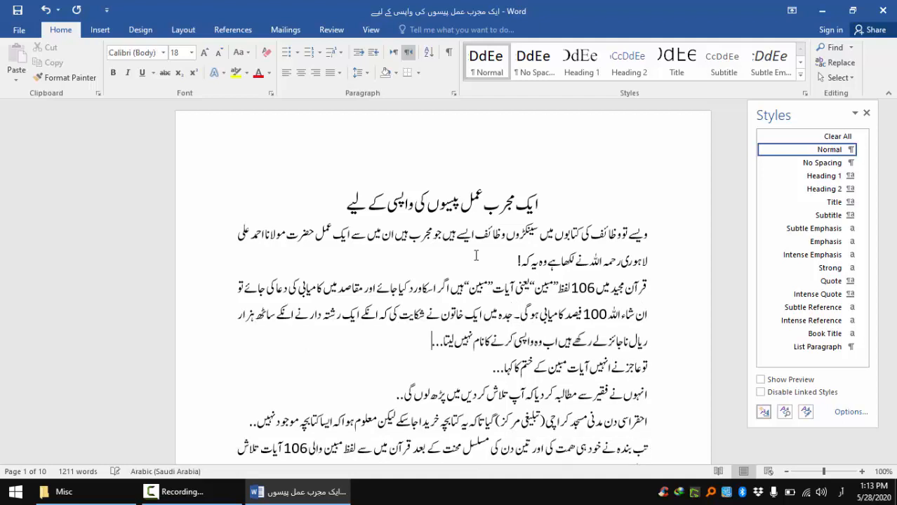
key("BackSpace")
key("BackSpace")
key("Left")
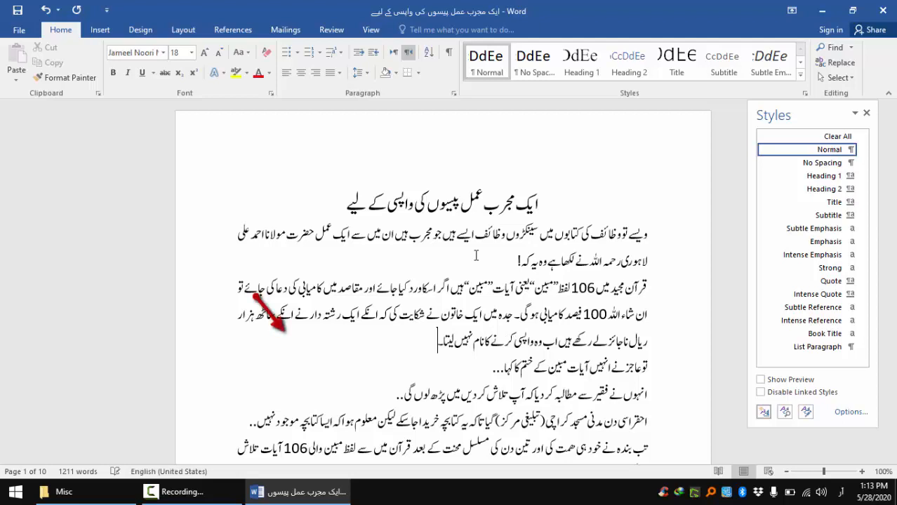
key("Delete")
- Replace the dots after ختم کا کہا with a comma, join the following paragraph, and end it with an Urdu full stop (۔) after پڑھ لوں گی
key("End")
key("Right")
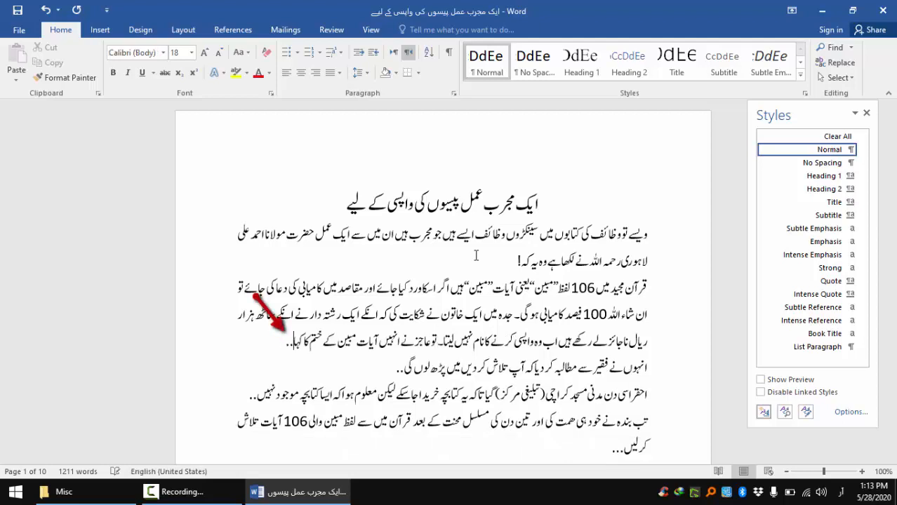
key("Delete")
key("Delete")
type(",")
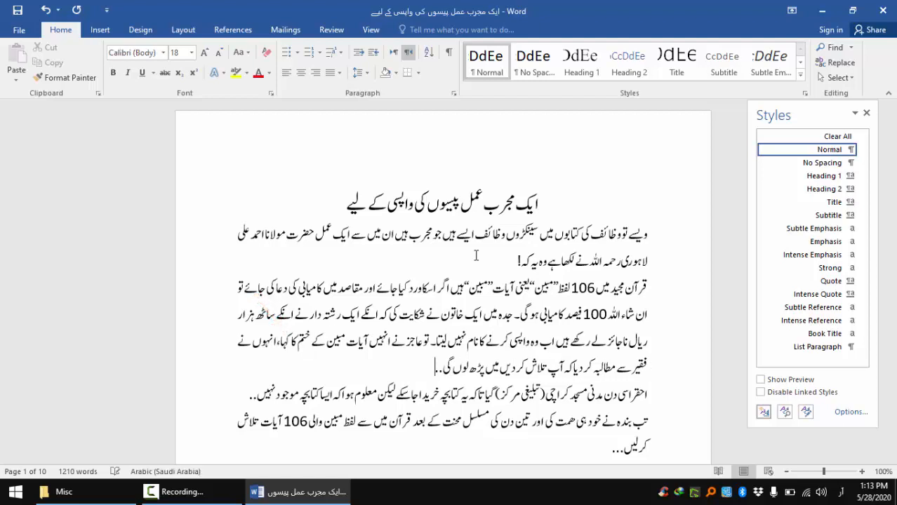
key("BackSpace")
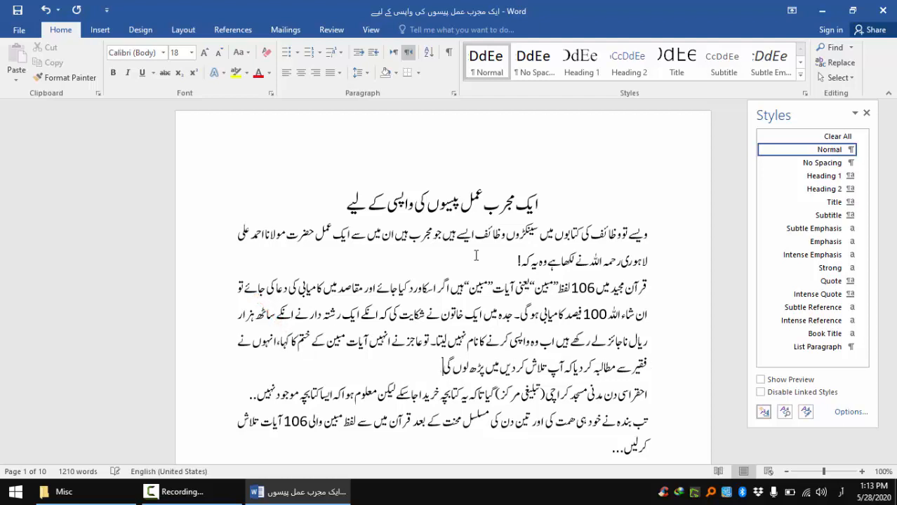
type("۔")
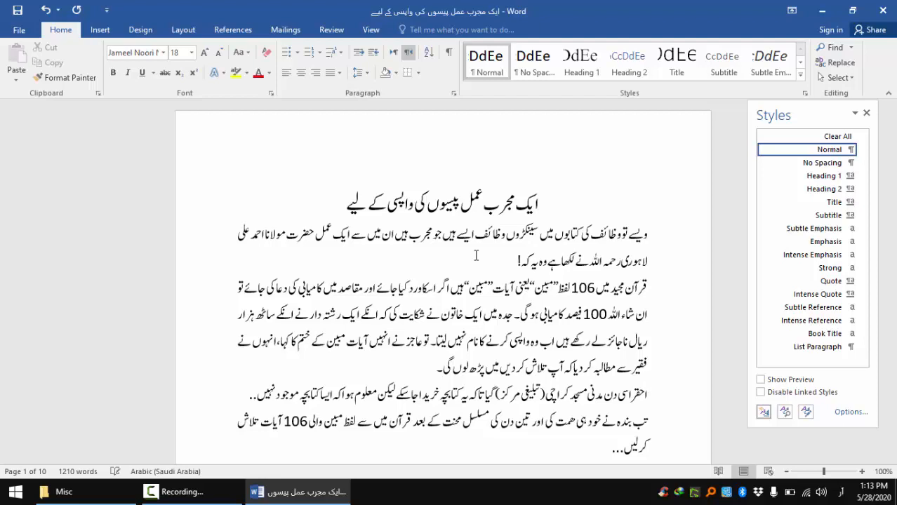
- Correct the spelling of ھمت to ہمت in the paragraph beginning تب بندہ نے
key("Down")
key("Left")
key("Left")
key("Left")
key("Left")
key("Left")
key("Left")
key("Left")
key("Left")
key("Left")
key("Left")
key("Left")
key("Left")
key("Left")
key("Left")
key("Left")
key("Left")
key("Left")
key("Left")
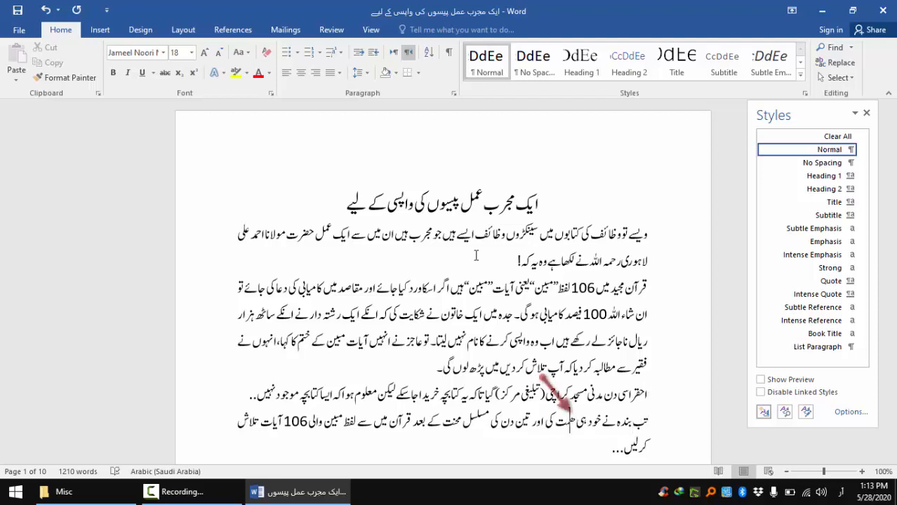
key("BackSpace")
type("ہ")
- Insert an Urdu comma (،) after خریدا جاسکے in the paragraph beginning احقر اسی دن
key("Up")
key("Left")
key("Left")
key("Left")
key("Left")
key("Left")
key("Left")
key("Left")
key("Left")
key("Left")
key("Left")
key("Left")
key("Left")
key("Left")
key("Left")
key("Left")
key("Left")
key("Left")
key("Left")
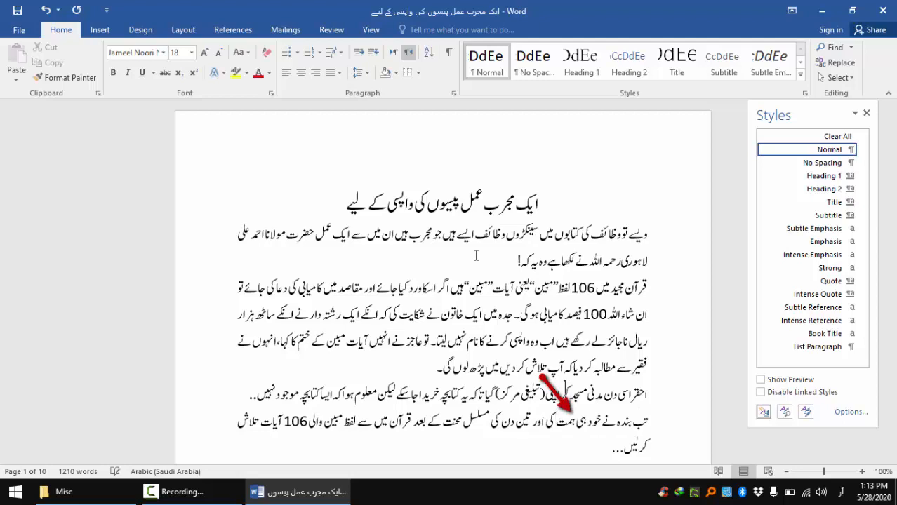
key("Left")
key("Left")
key("Left")
key("Left")
key("Left")
key("Left")
key("Left")
key("Left")
key("Left")
key("Left")
key("Left")
key("Left")
key("Left")
key("Left")
key("Left")
key("Left")
key("Left")
key("Left")
key("Left")
key("Left")
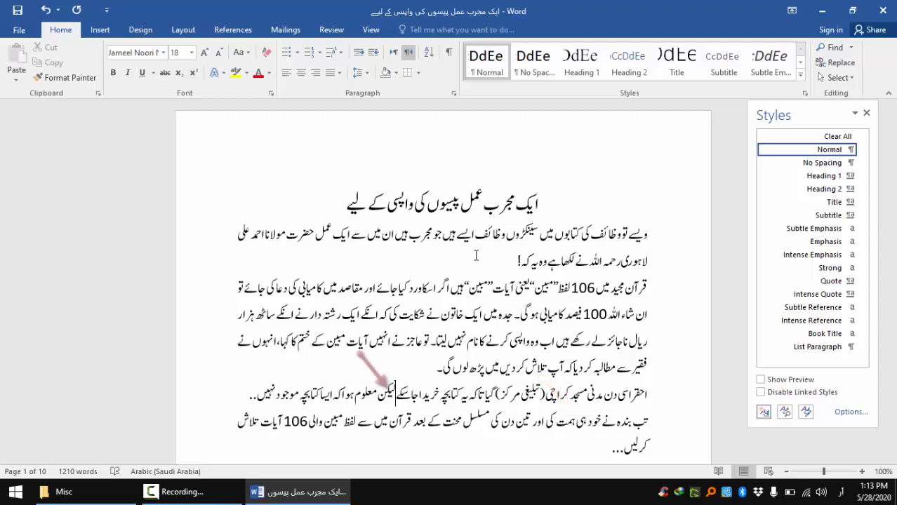
type("،")
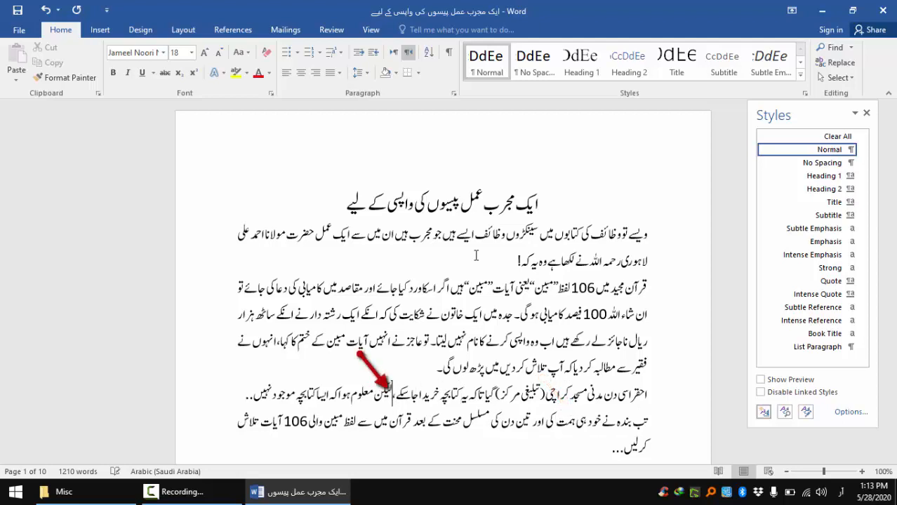
- Replace the dots after موجود نہیں with an Urdu full stop (۔) and join the following paragraph to it
key("Left")
key("Left")
key("Left")
key("Left")
key("Left")
key("Left")
key("Left")
key("Left")
key("Left")
key("Left")
key("Left")
key("Left")
key("Left")
key("Left")
key("Left")
key("Left")
key("Left")
key("Left")
key("Left")
key("Left")
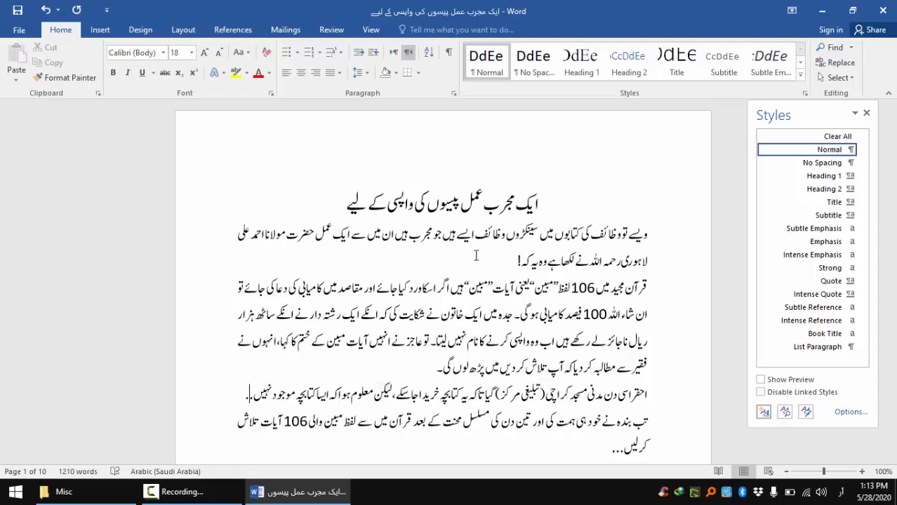
key("Delete")
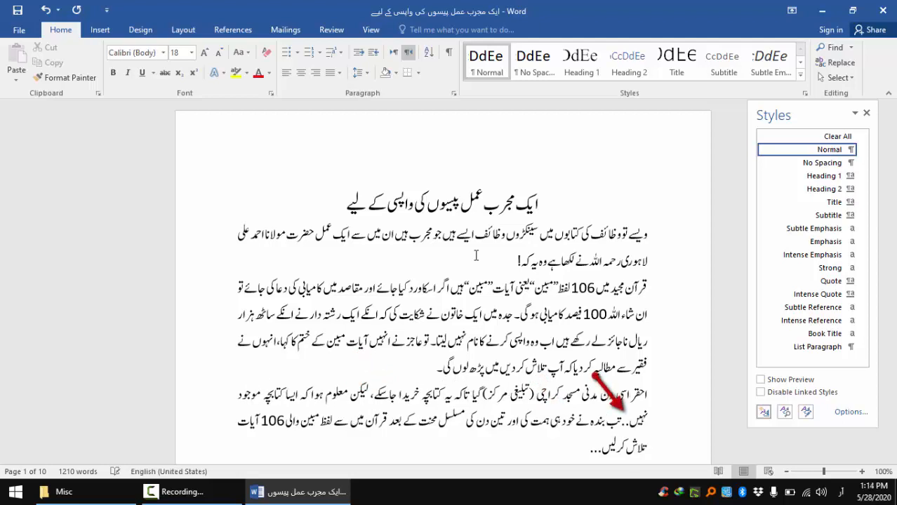
key("BackSpace")
key("BackSpace")
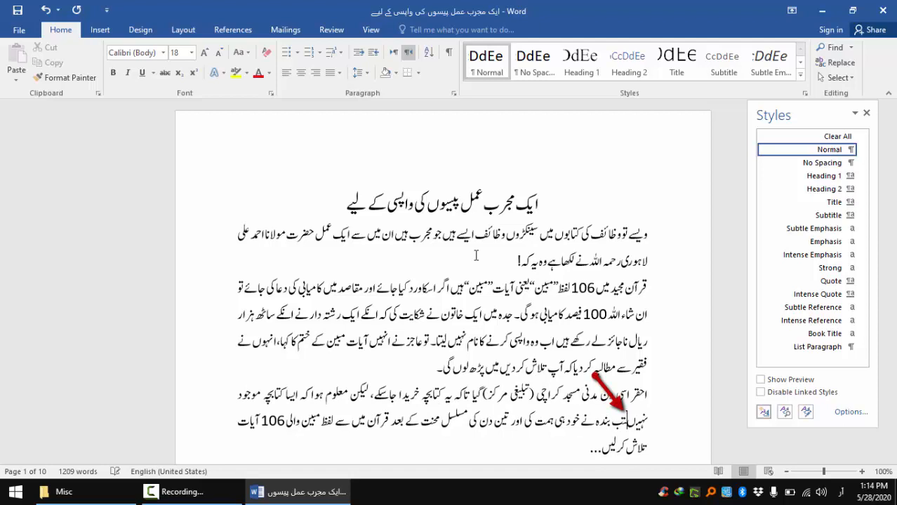
type("۔")
- Replace the ellipsis after تلاش کرلیں with an Urdu full stop (۔) and join the paragraph beginning افادہ عام to it
key("Down")
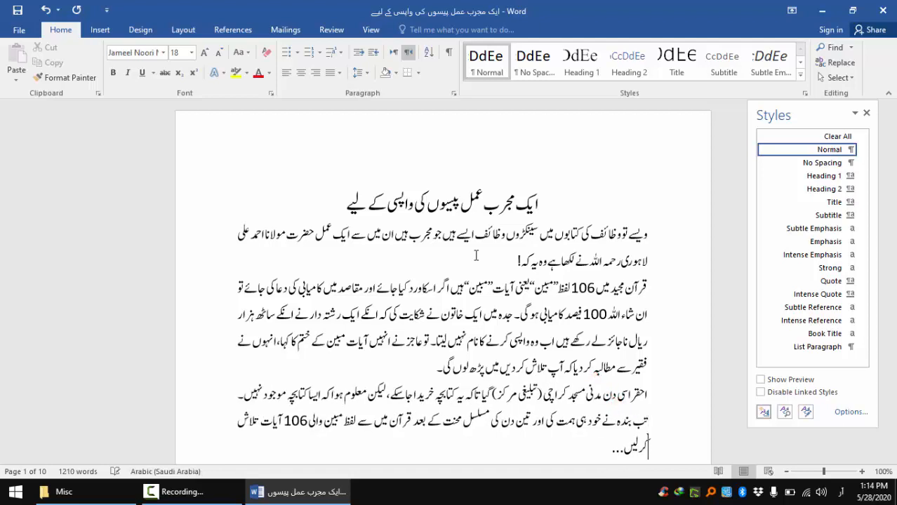
key("Down")
key("Right")
key("BackSpace")
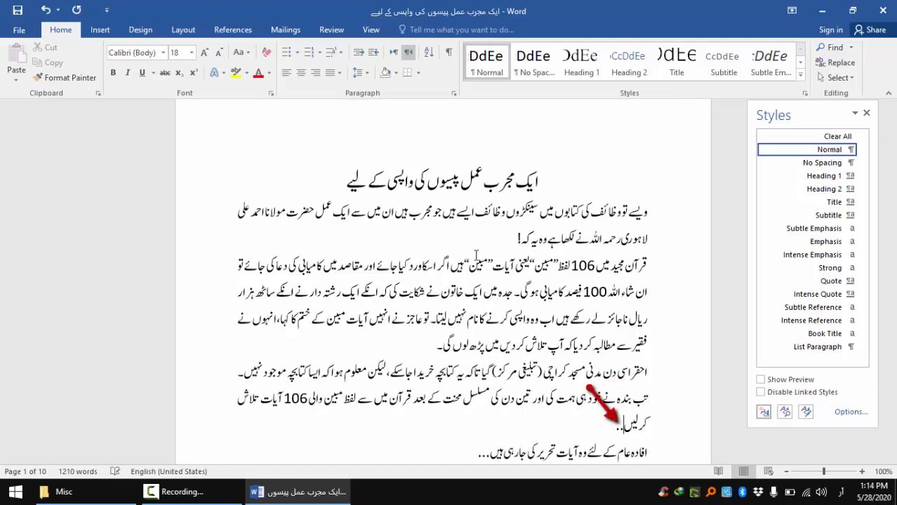
type("۔")
key("Delete")
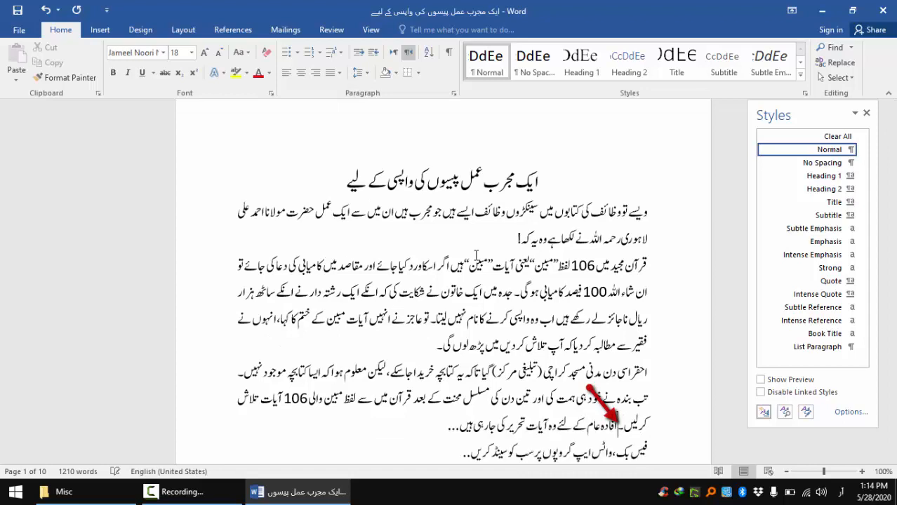
- Replace the ellipsis after تحریر کی جارہی ہیں with an Urdu full stop (۔)
key("End")
key("BackSpace")
key("BackSpace")
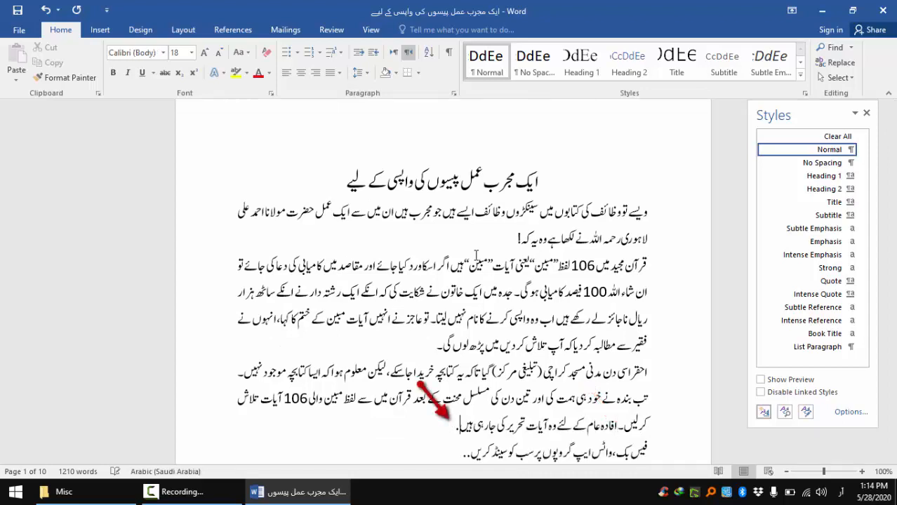
type("۔")
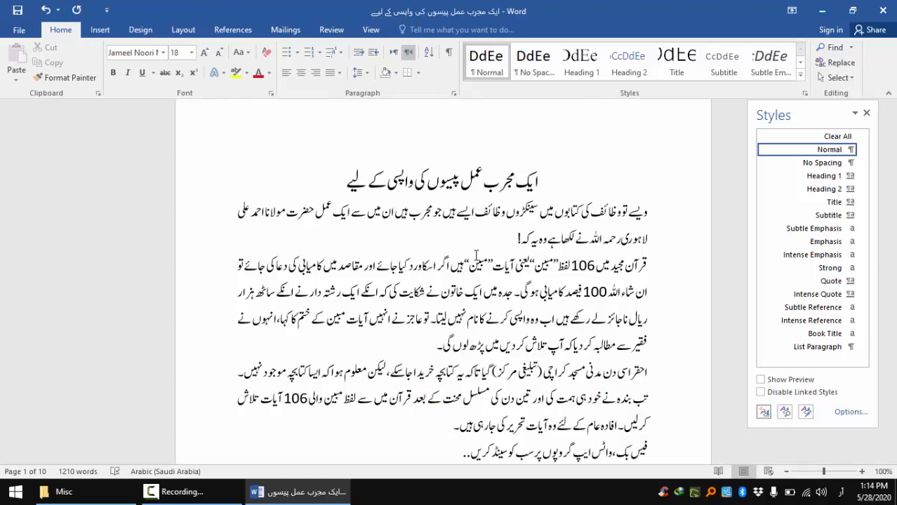
- Delete the line beginning فیس بک، واٹس ایپ and join جزاک اللہ خیرا to the preceding paragraph
key("Left")
key("shift+End")
type("جزاک اللہ خیرا...")
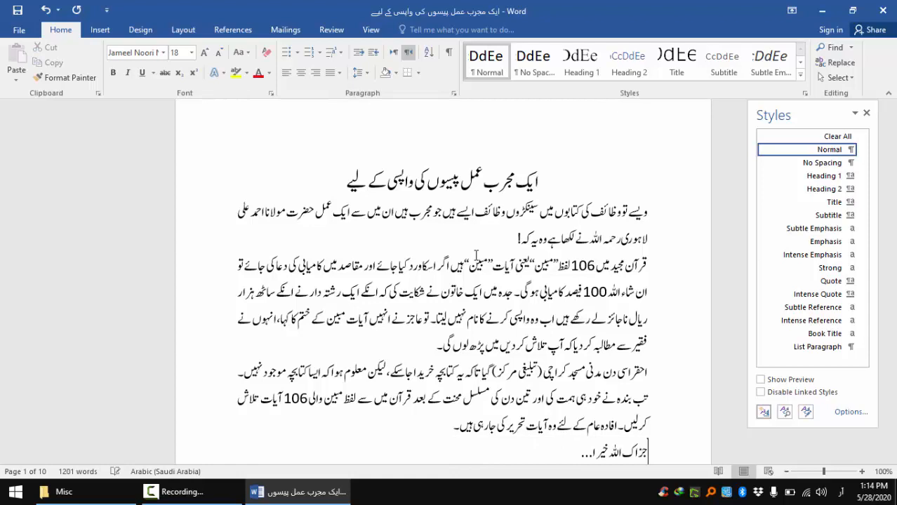
key("End")
key("Delete")
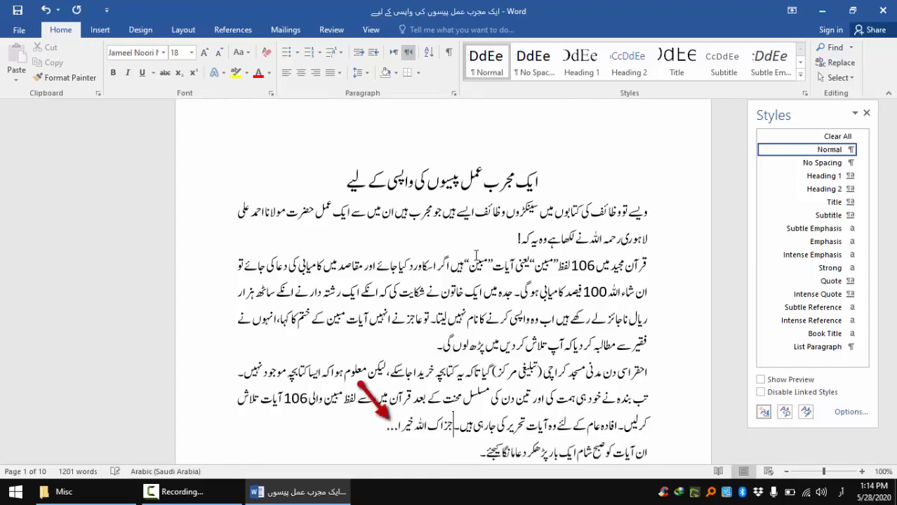
- Replace the ellipsis after جزاک اللہ خیرا with an Urdu full stop (۔)
key("End")
key("BackSpace")
key("BackSpace")
key("BackSpace")
key("BackSpace")
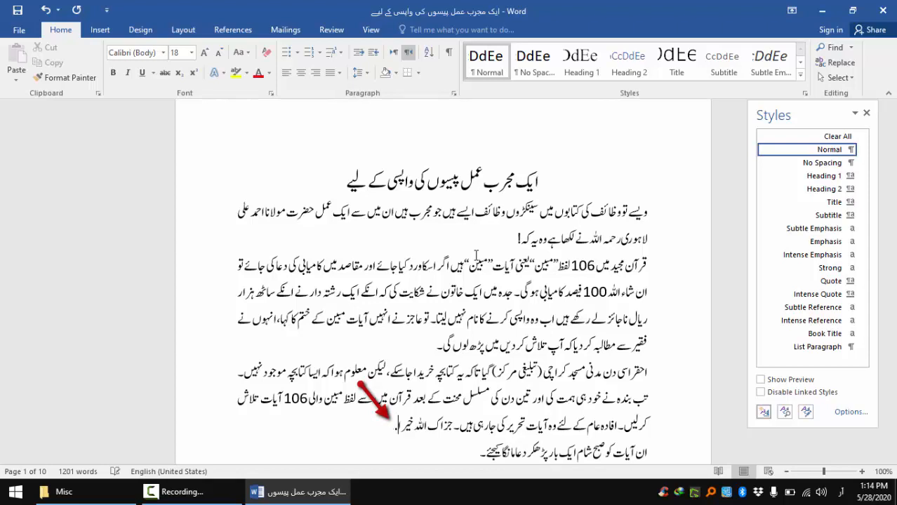
type("۔")
key("ctrl+Left")
key("ctrl+Left")
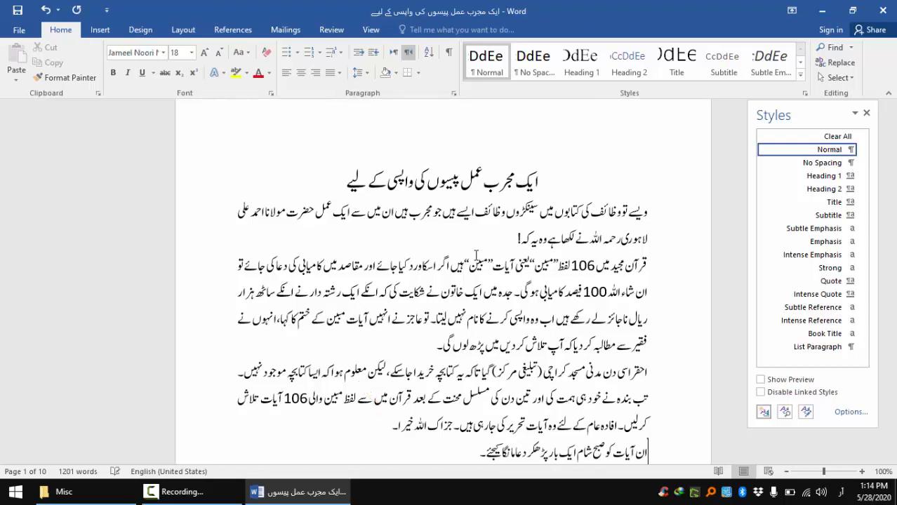
- Start a new paragraph style from the first numbered Quran verse and name it قرآنی آیہ
scroll(476, 257, "down", 2)
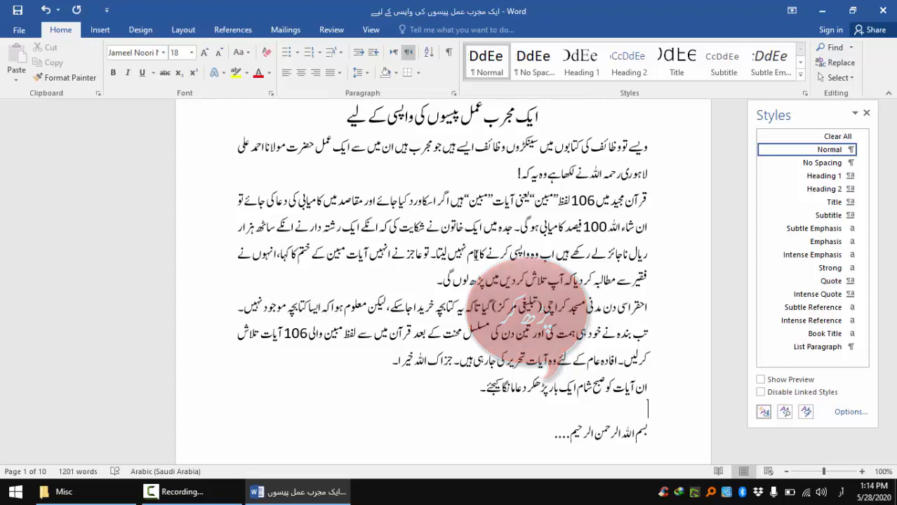
scroll(628, 393, "down", 3)
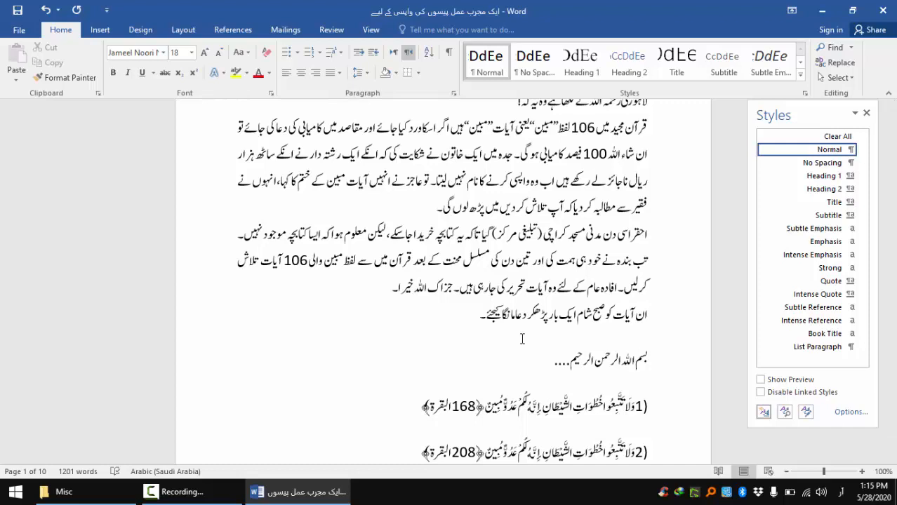
left_click(806, 94)
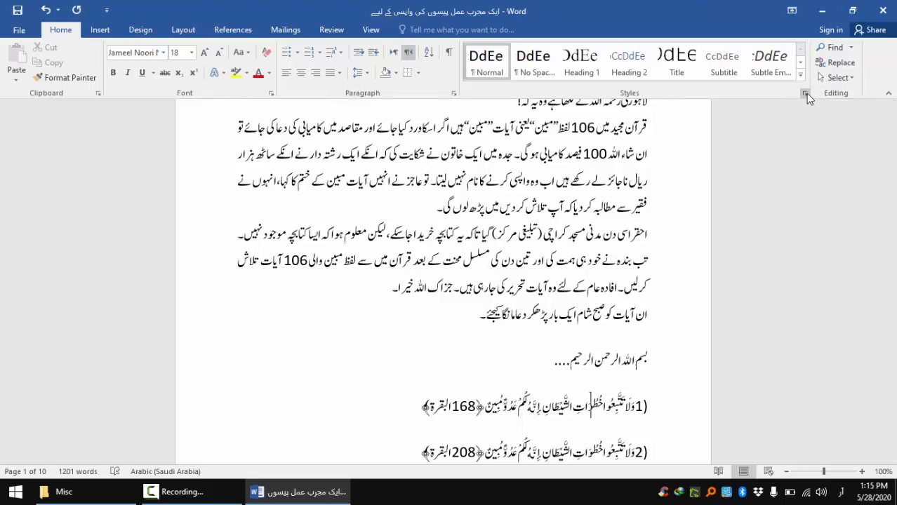
left_click(804, 93)
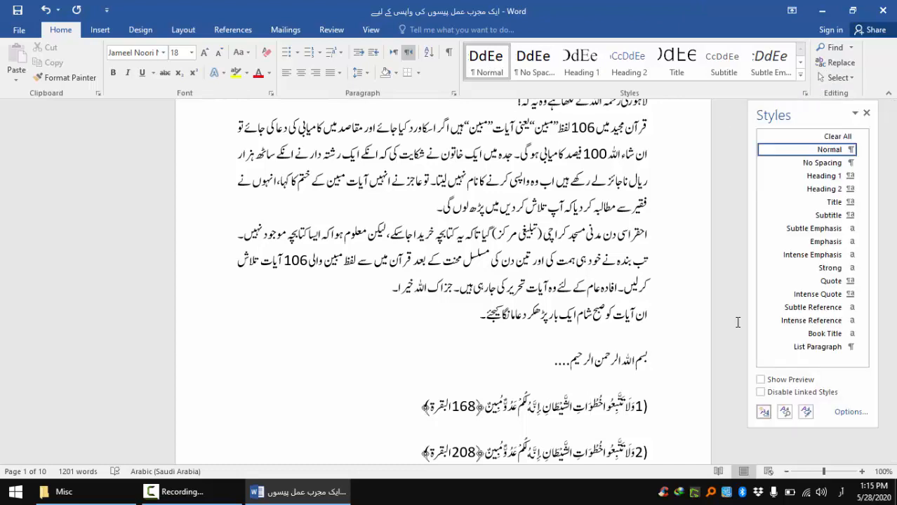
left_click(763, 413)
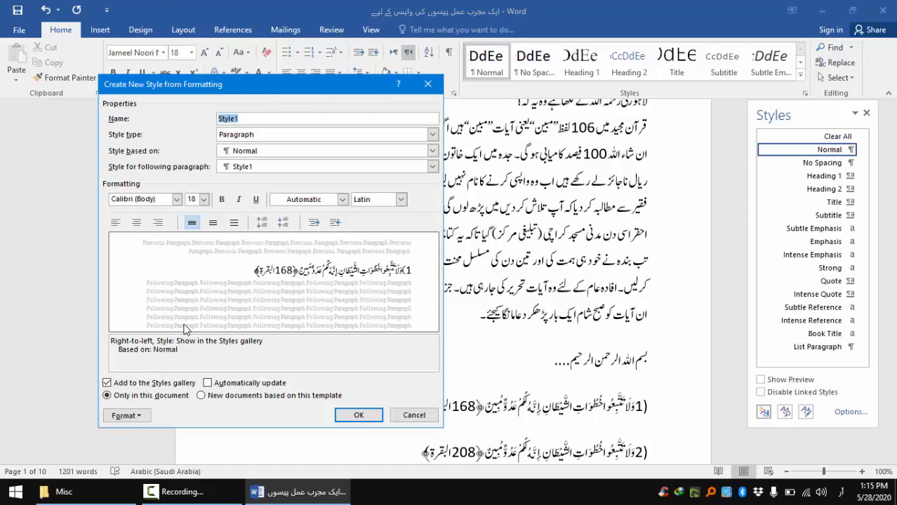
left_click(125, 415)
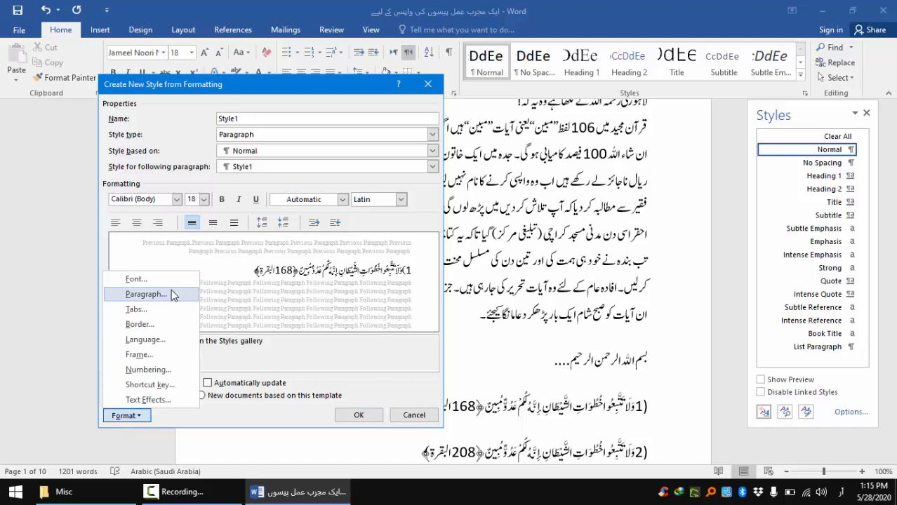
left_click(310, 118)
key("BackSpace")
key("BackSpace")
key("BackSpace")
key("BackSpace")
key("BackSpace")
key("BackSpace")
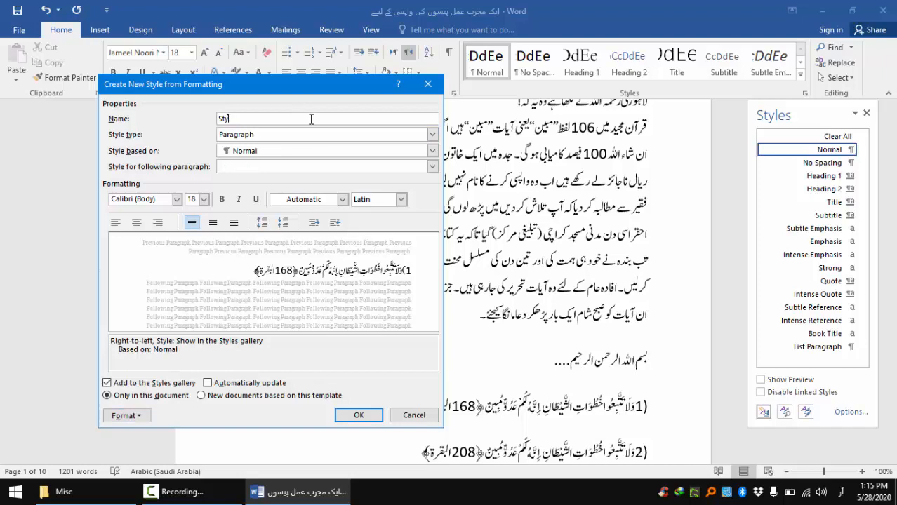
type("قرآنی آیا")
key("Tab")
key("Tab")
key("Tab")
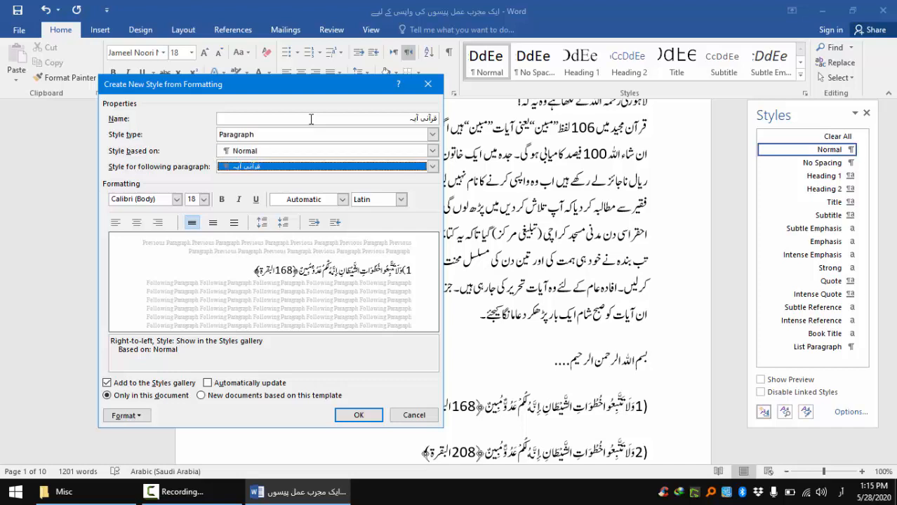
key("Tab")
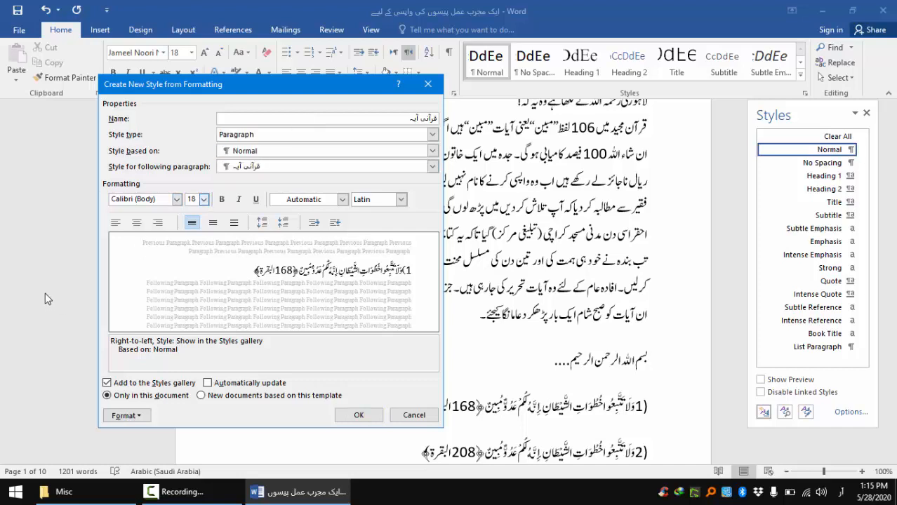
- Set the new style's font to Al Qalam Quran Majeed and create the style
left_click(158, 199)
left_click(177, 199)
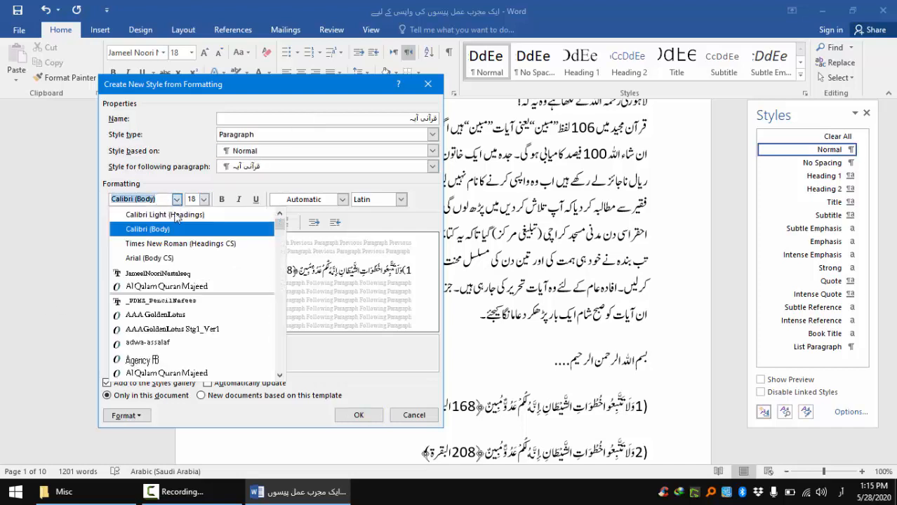
left_click(176, 286)
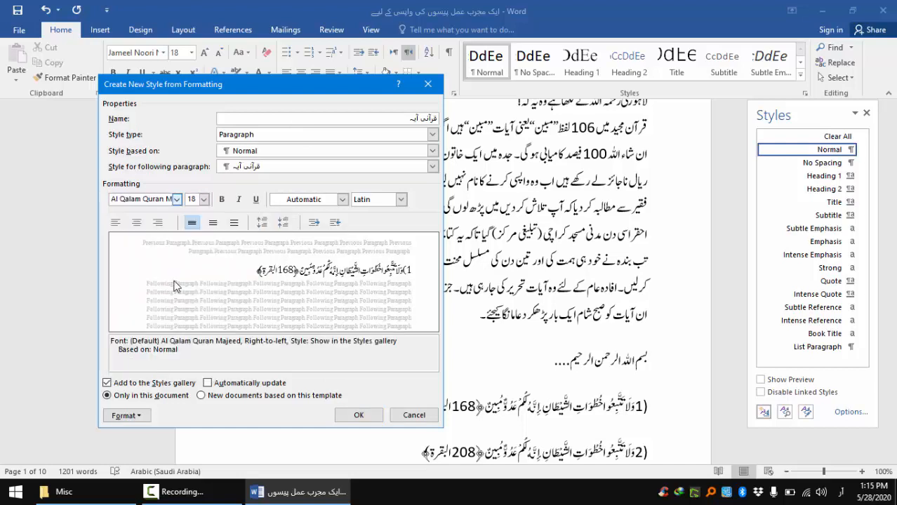
left_click(358, 415)
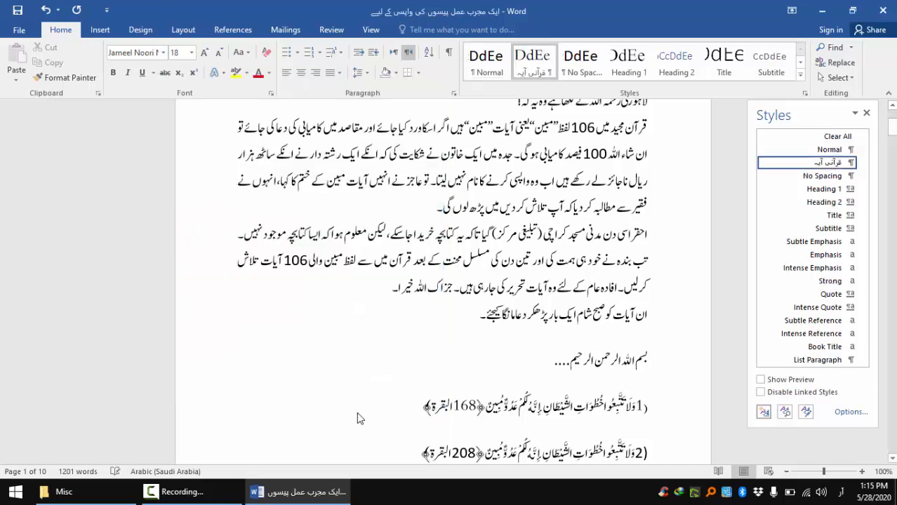
- Apply the قرآنی آیہ style to all the numbered Quran verses, from verse 1 through verse 106
left_click(650, 380)
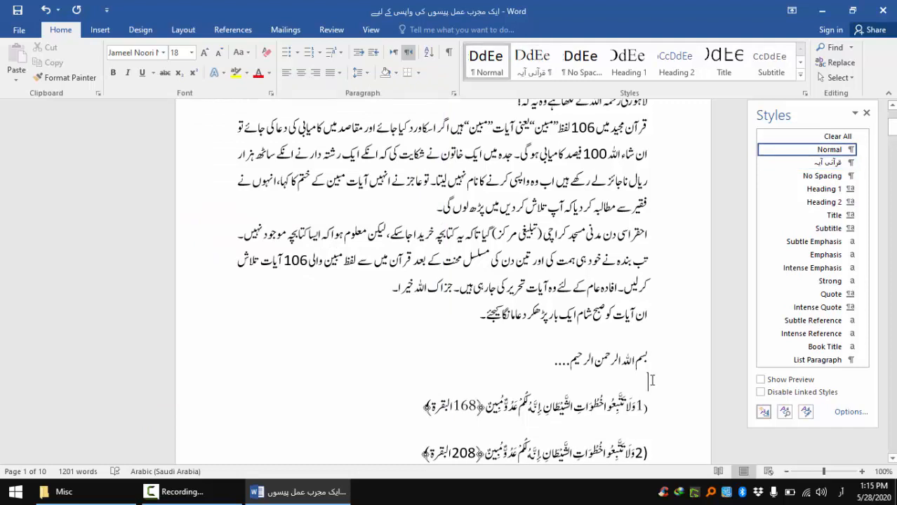
key("shift+Down")
key("shift+Down")
key("shift+Down")
key("shift+Down")
key("shift+Down")
key("shift+Down")
key("shift+Down")
key("shift+Down")
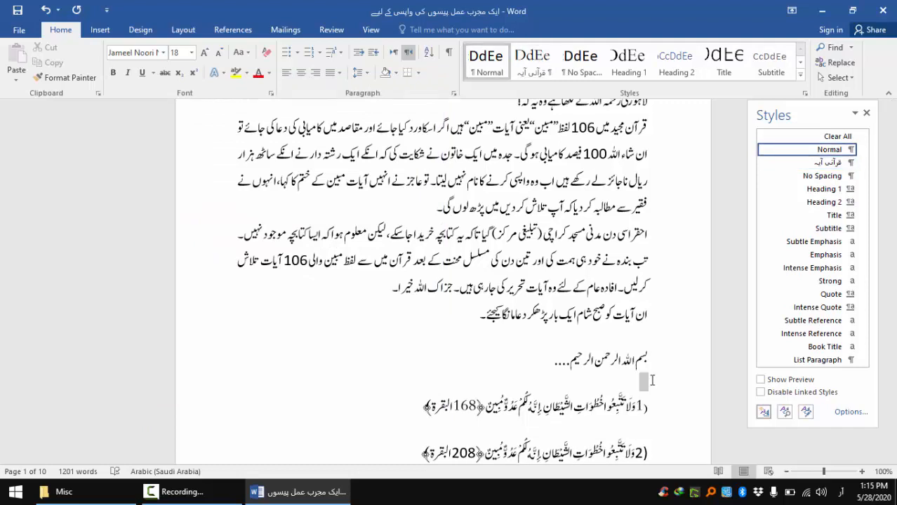
key("shift+Down")
key("shift+Down")
key("shift+Down")
key("shift+Down")
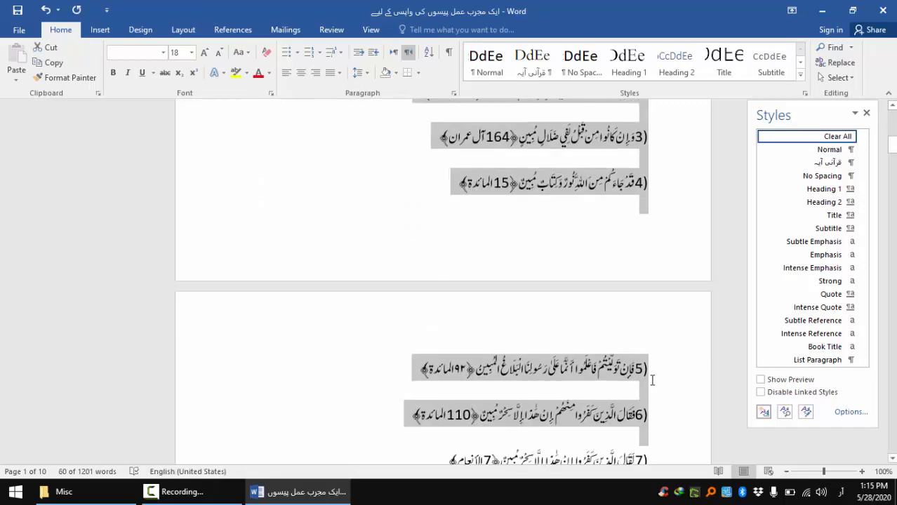
key("shift+Up")
key("shift+Up")
key("shift+Up")
key("shift+Up")
key("shift+Up")
key("shift+Up")
key("shift+Up")
key("shift+Up")
key("shift+Up")
key("shift+Up")
key("shift+Up")
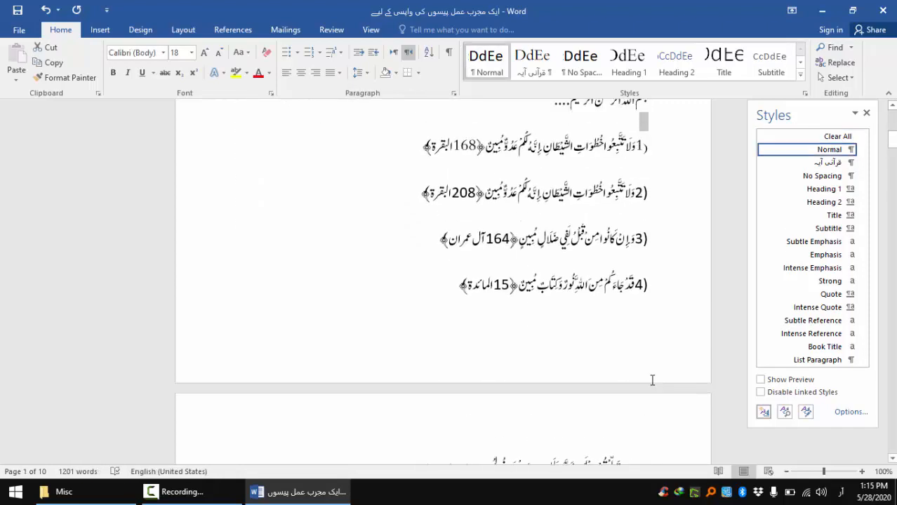
key("shift+Down")
key("shift+Down")
key("shift+Down")
key("shift+Down")
key("shift+Down")
key("shift+Down")
key("shift+Down")
key("shift+Down")
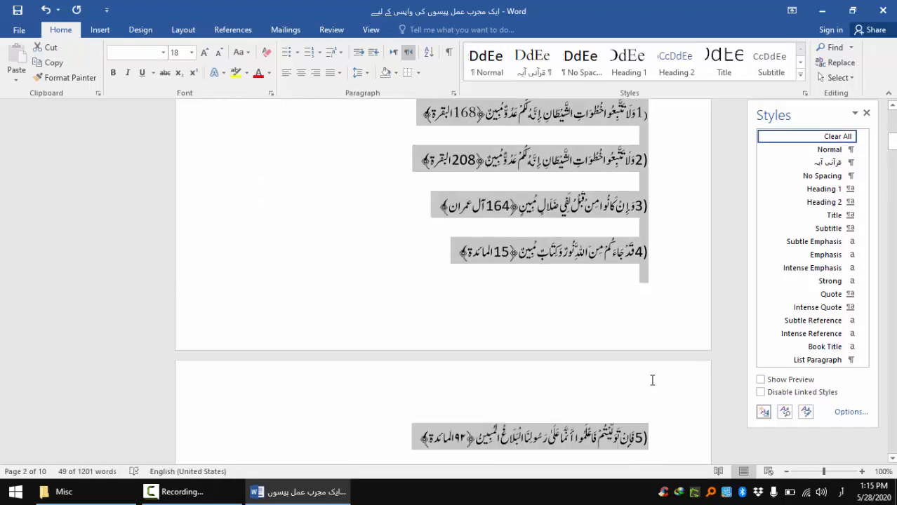
key("ctrl+shift+Down")
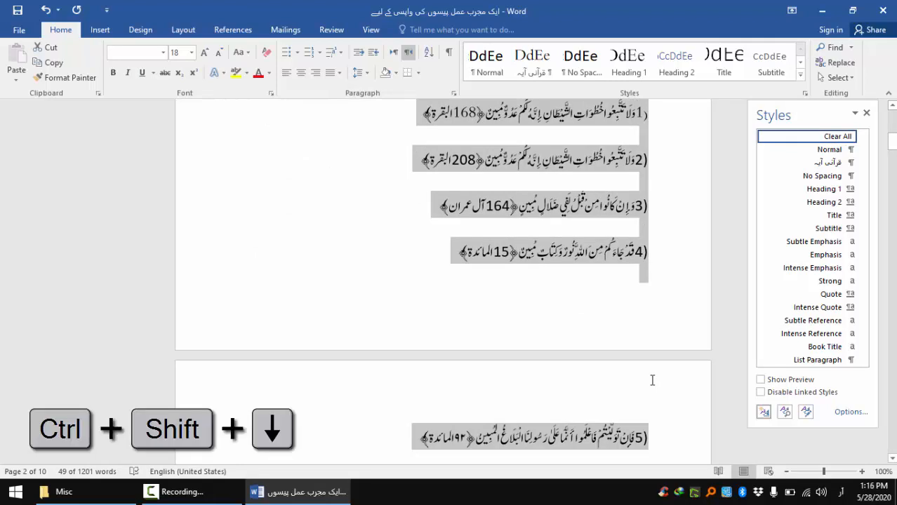
key("ctrl+shift+Down")
key("ctrl+shift+Down")
key("ctrl+shift+Down")
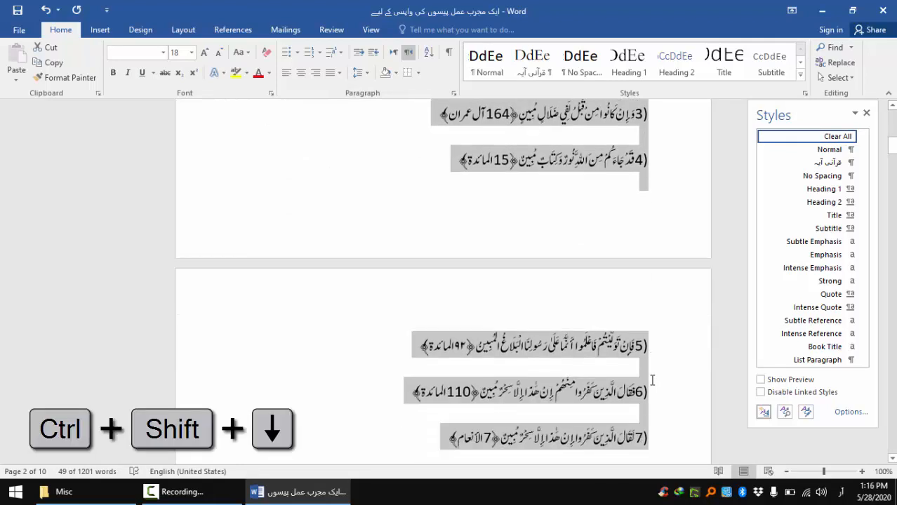
key("ctrl+shift+Down")
key("ctrl+shift+Down")
key("ctrl+shift+Down")
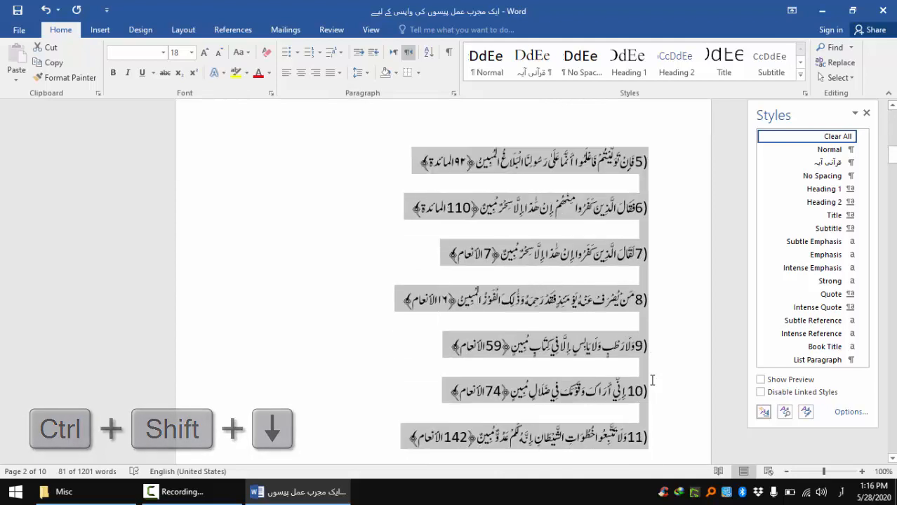
key("ctrl+shift+Down")
key("ctrl+shift+Down")
key("ctrl+shift+Down")
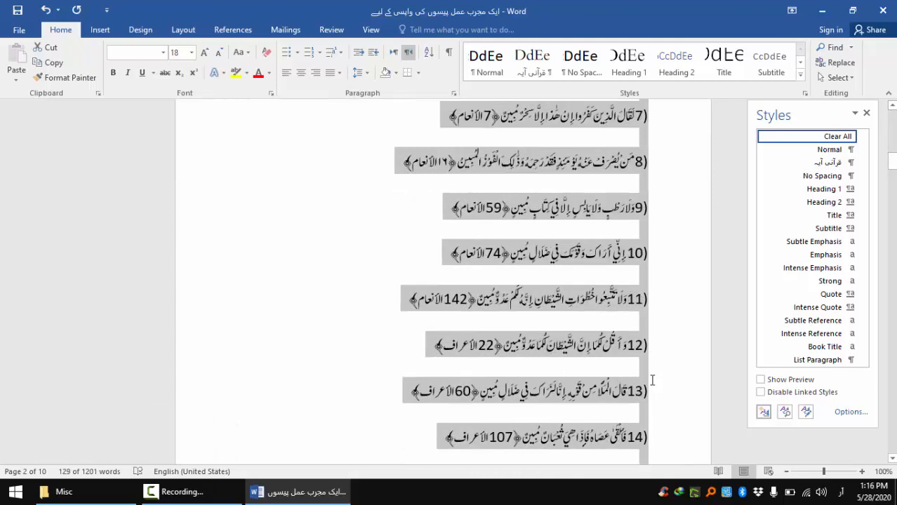
key("ctrl+shift+Down")
key("ctrl+shift+Down")
key("ctrl+shift+Down")
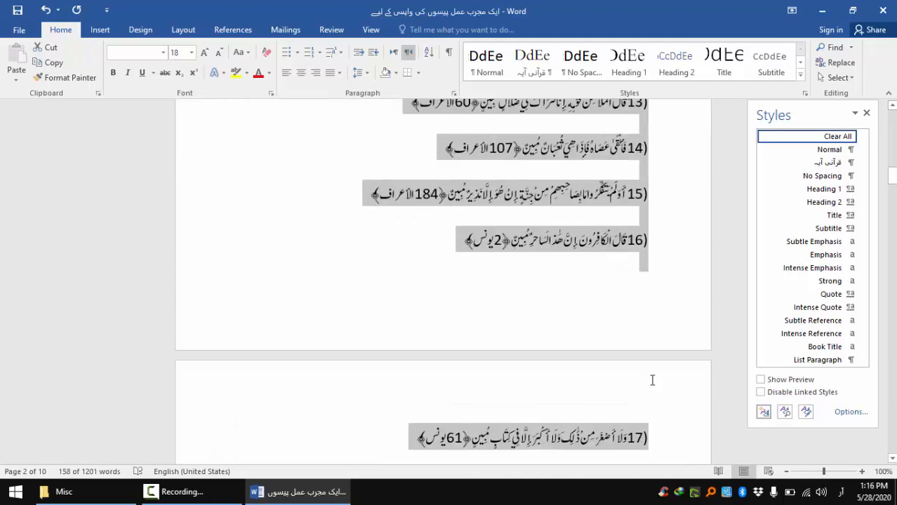
key("ctrl+shift+Down")
key("ctrl+shift+Down")
key("ctrl+shift+Down")
key("ctrl+shift+Down")
key("ctrl+shift+Down")
key("ctrl+shift+Down")
key("ctrl+shift+Down")
key("ctrl+shift+Down")
key("ctrl+shift+Down")
key("ctrl+shift+Down")
key("ctrl+shift+Down")
key("ctrl+shift+Down")
key("ctrl+shift+Down")
key("ctrl+shift+Down")
key("ctrl+shift+Down")
key("ctrl+shift+Down")
key("ctrl+shift+Down")
key("ctrl+shift+Down")
key("ctrl+shift+Down")
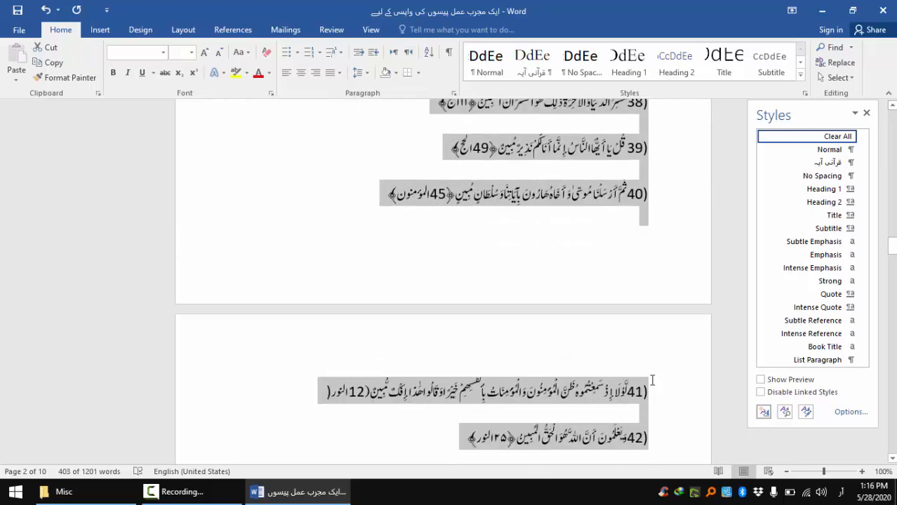
key("ctrl+shift+Down")
key("ctrl+shift+Down")
key("ctrl+shift+Down")
key("ctrl+shift+Down")
key("ctrl+shift+Down")
key("ctrl+shift+Down")
key("ctrl+shift+Down")
key("ctrl+shift+Down")
key("ctrl+shift+Down")
key("ctrl+shift+Down")
key("ctrl+shift+Down")
key("ctrl+shift+Down")
key("ctrl+shift+Down")
key("ctrl+shift+Down")
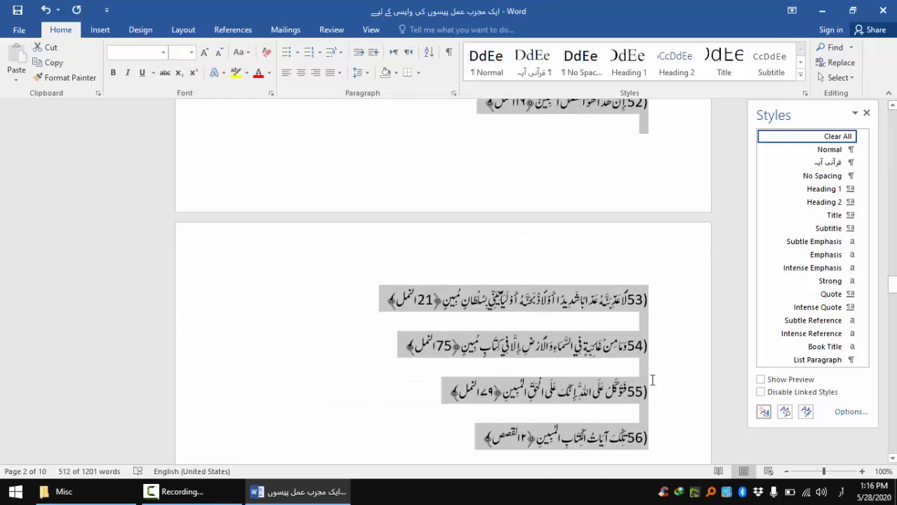
key("ctrl+shift+Down")
key("ctrl+shift+Down")
key("ctrl+shift+Down")
key("ctrl+shift+Down")
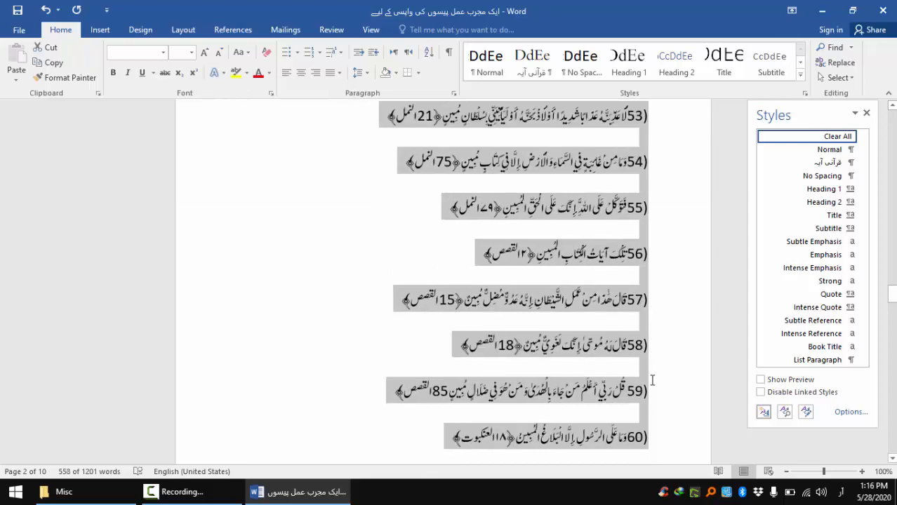
key("ctrl+shift+Down")
key("ctrl+shift+Down")
key("ctrl+shift+Down")
key("ctrl+shift+Down")
key("ctrl+shift+Down")
key("ctrl+shift+Down")
key("ctrl+shift+Down")
key("ctrl+shift+Down")
key("ctrl+shift+Down")
key("ctrl+shift+Down")
key("ctrl+shift+Down")
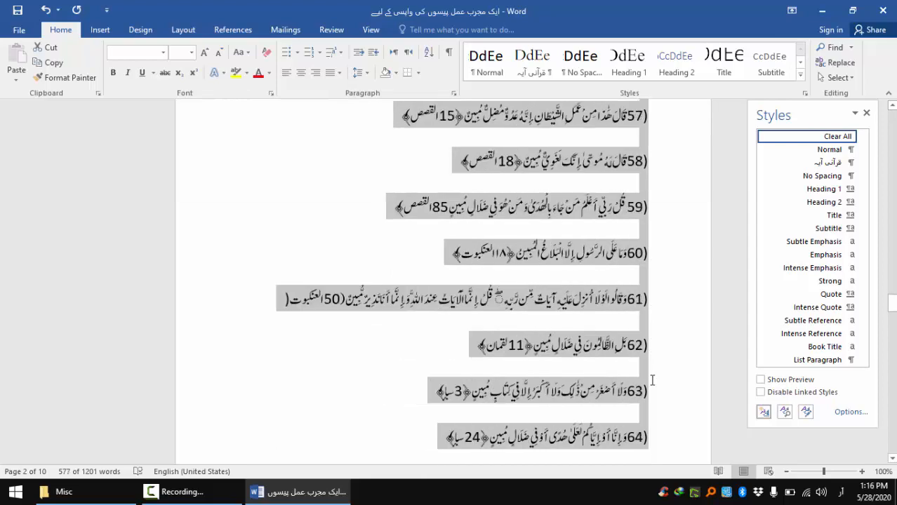
scroll(652, 380, "down", 20)
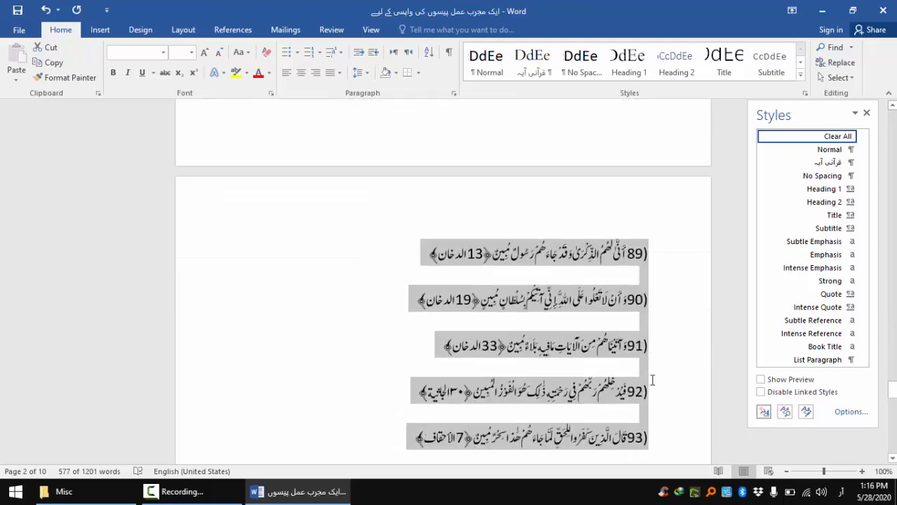
key("shift+Down")
key("shift+Down")
key("shift+Down")
key("shift+Down")
key("shift+Down")
key("shift+Down")
key("shift+Down")
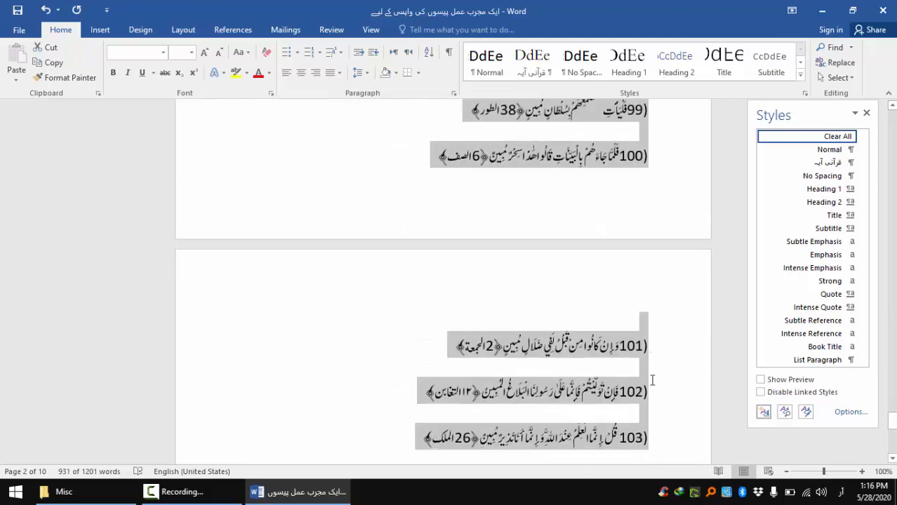
key("shift+Down")
key("shift+Down")
key("shift+Down")
key("shift+Down")
key("shift+Down")
key("shift+Down")
key("shift+Down")
key("shift+Down")
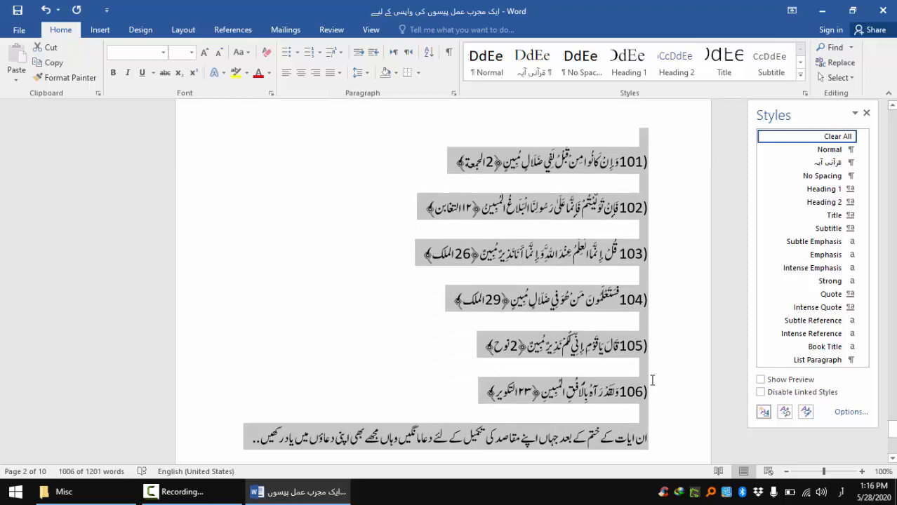
key("shift+Up")
key("shift+Up")
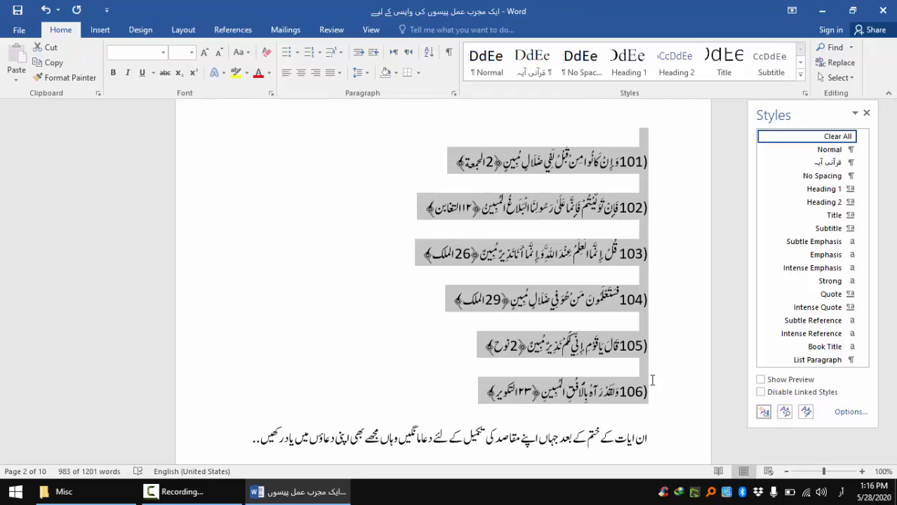
left_click(829, 163)
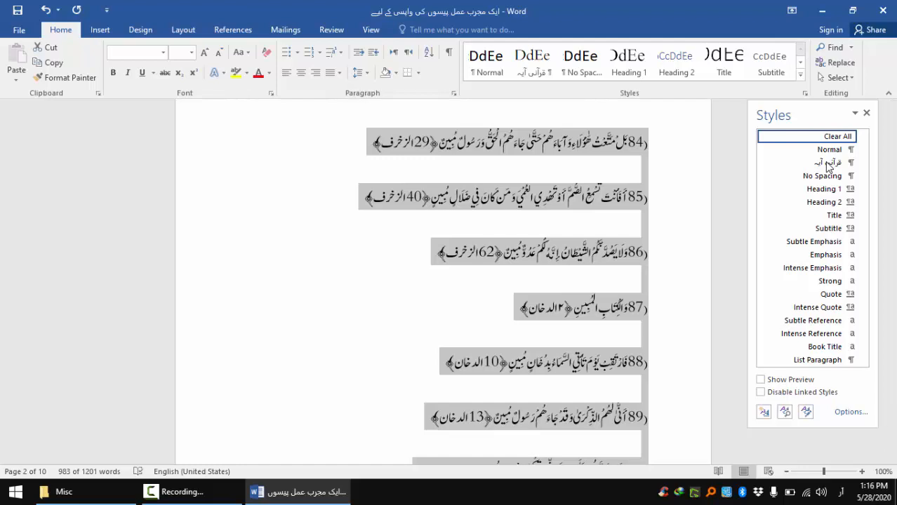
- Modify the قرآنی آیہ style to use the Al Qalam Quran Majeed font for all scripts
right_click(829, 164)
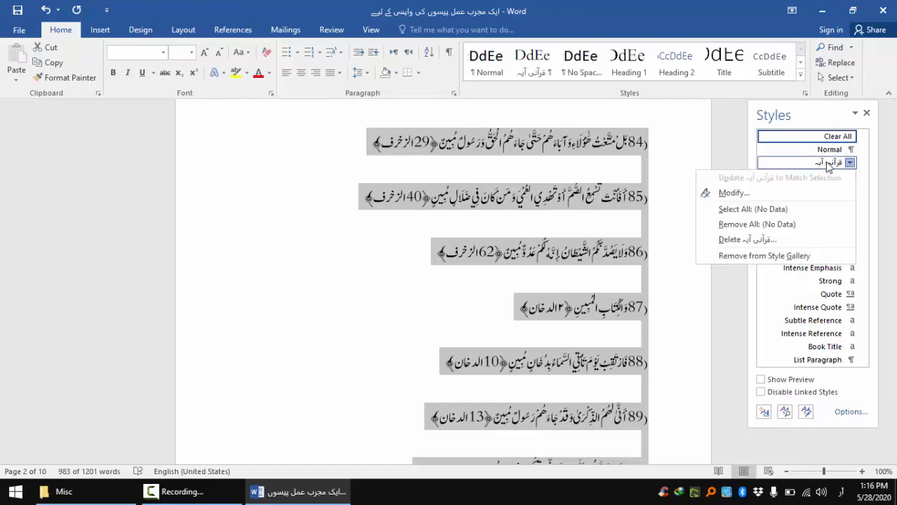
left_click(785, 195)
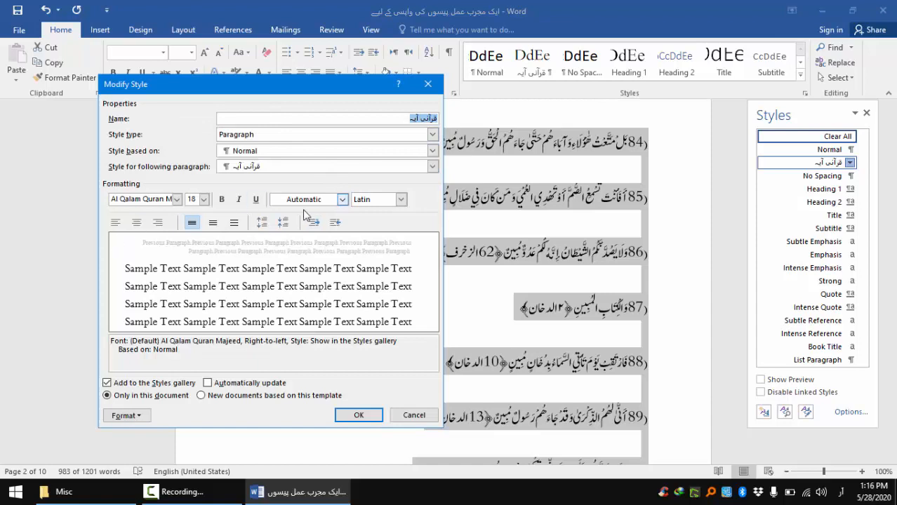
left_click(379, 200)
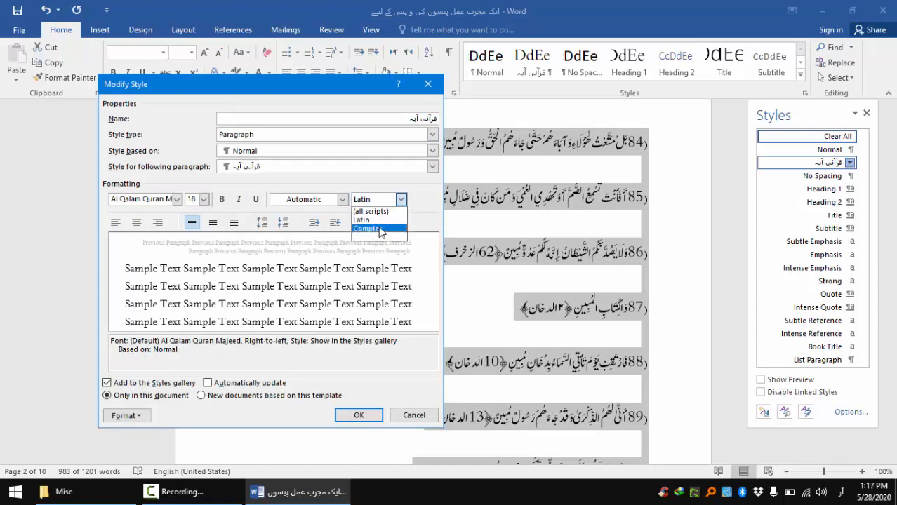
left_click(379, 229)
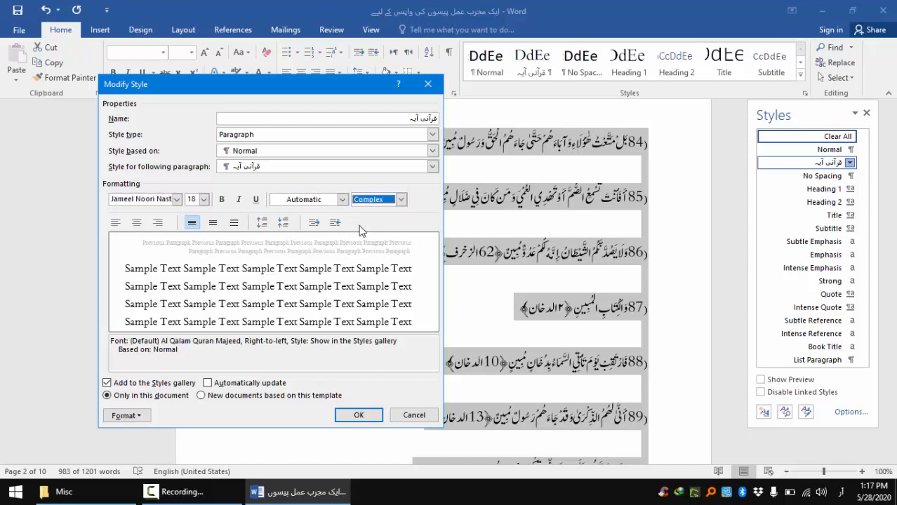
left_click(379, 200)
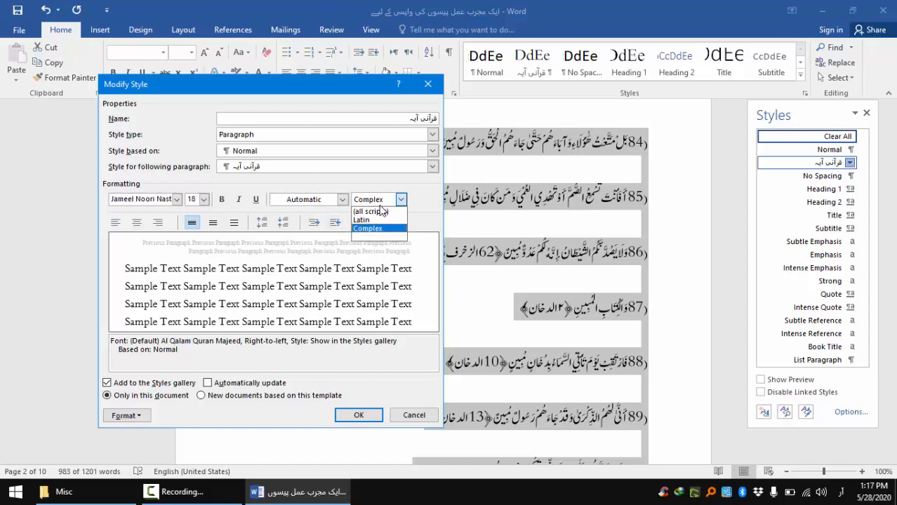
left_click(383, 212)
left_click(176, 199)
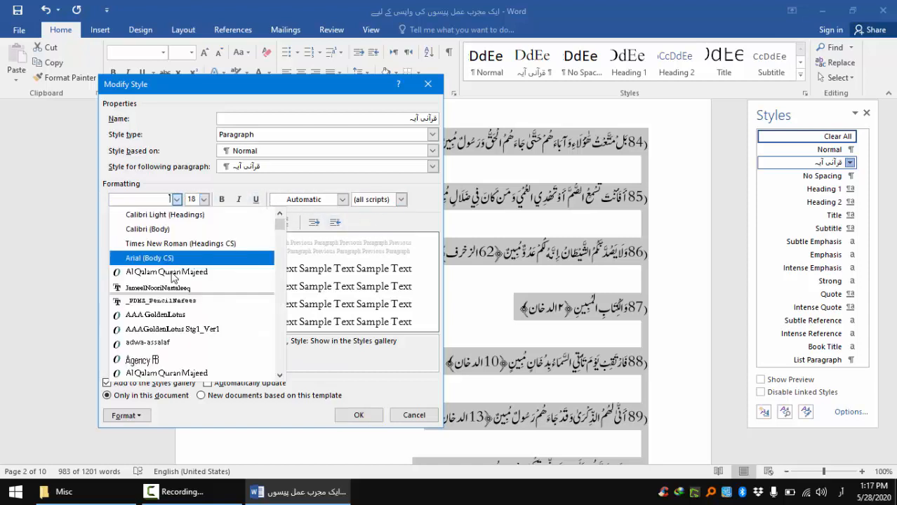
left_click(172, 272)
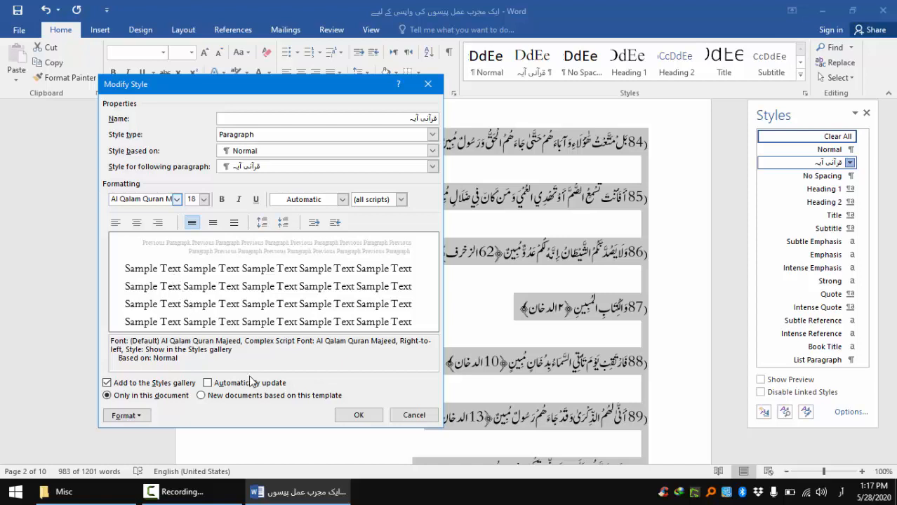
left_click(352, 416)
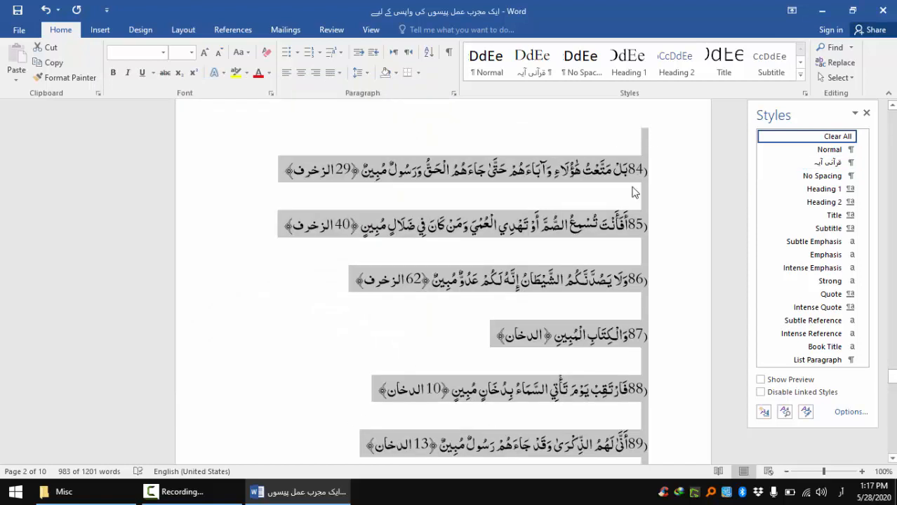
- Replace the spelled-out بسم اللہ الرحمن الرحیم line and its trailing dots with the single bismillah ligature character
key("Up")
key("Down")
key("Down")
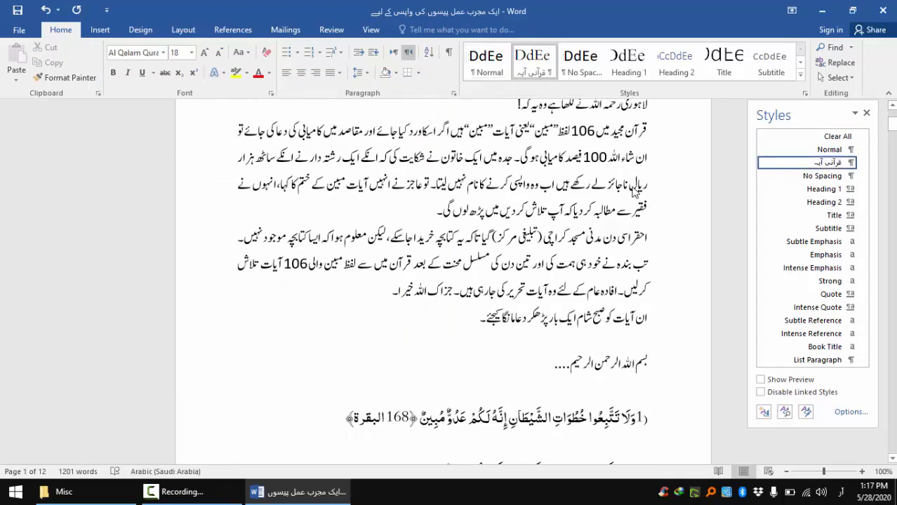
key("Up")
key("Up")
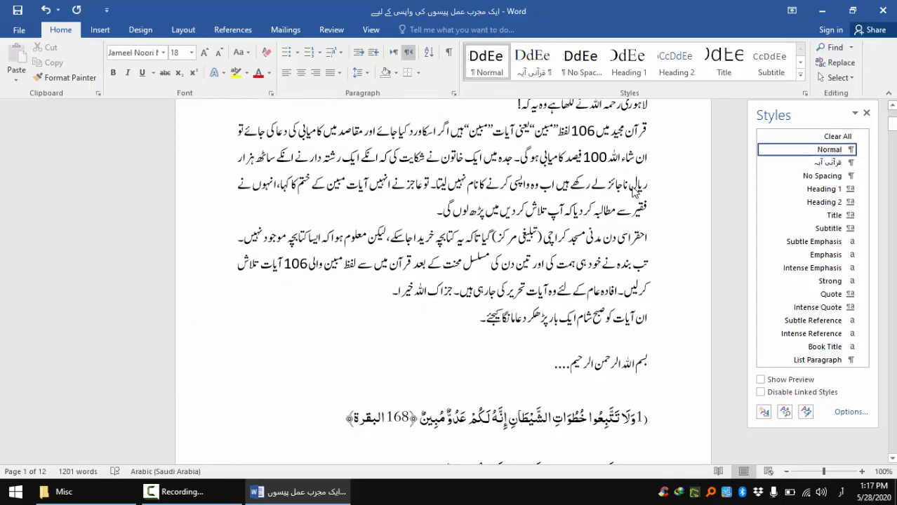
key("shift+End")
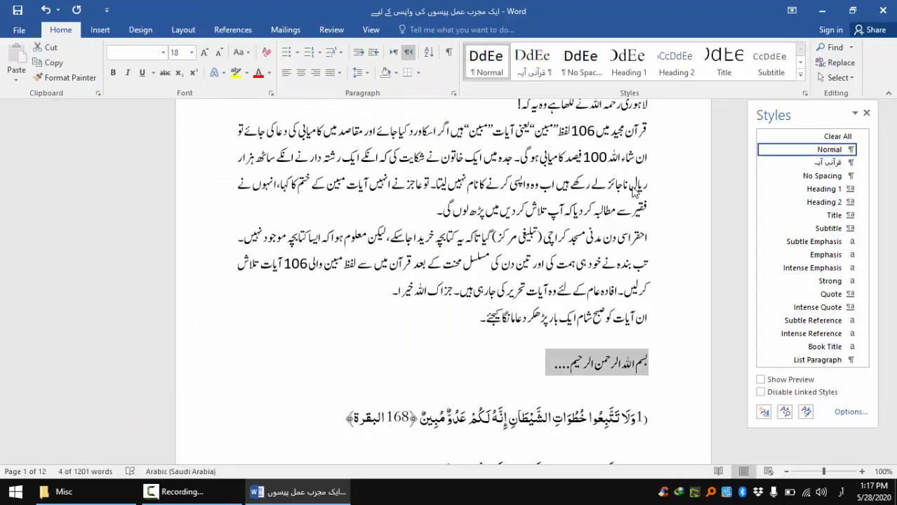
key("shift+b")
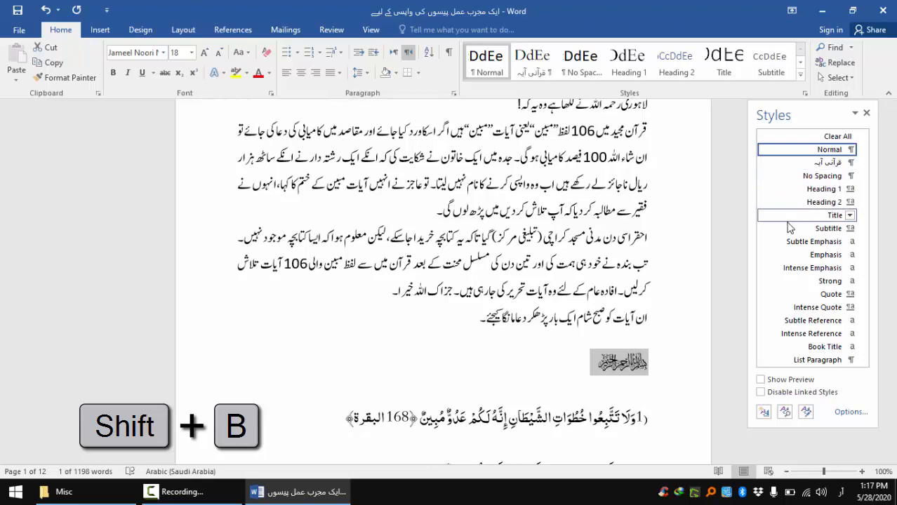
- Apply the قرآنی آیہ style to the bismillah line and centre it
left_click(831, 163)
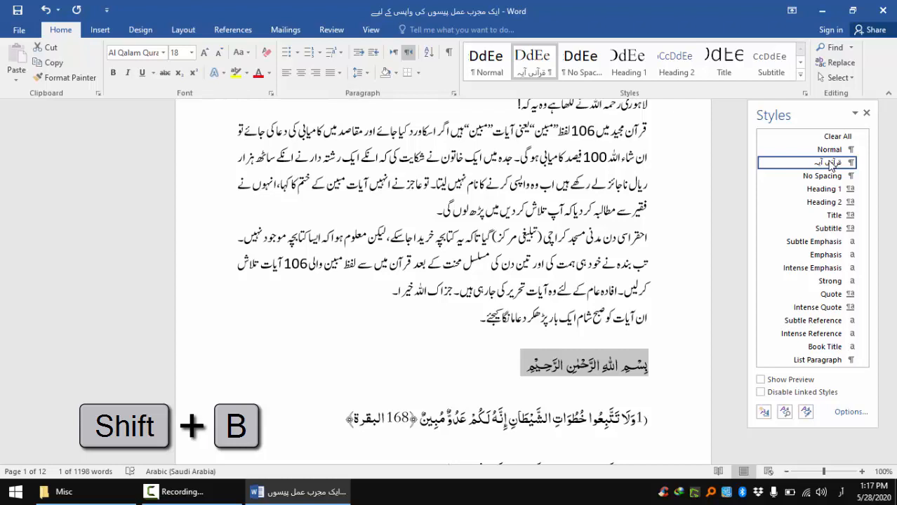
left_click(673, 364)
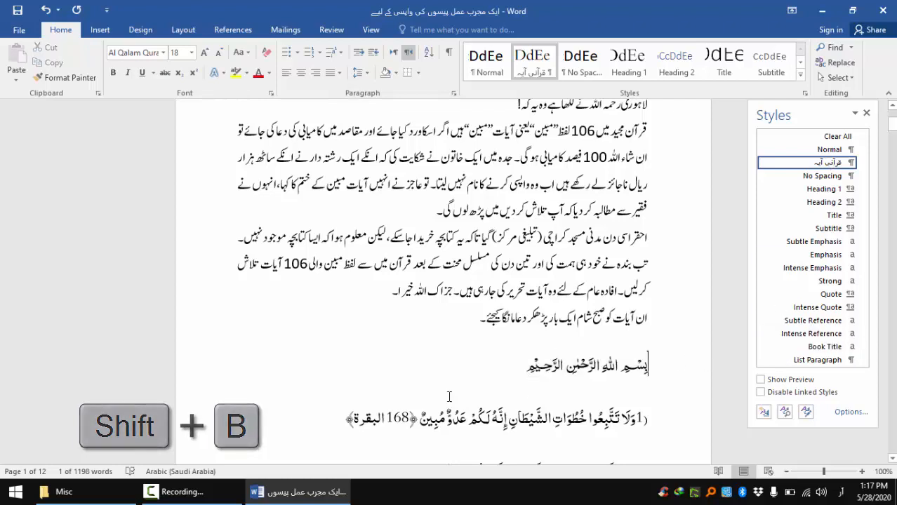
left_click(304, 79)
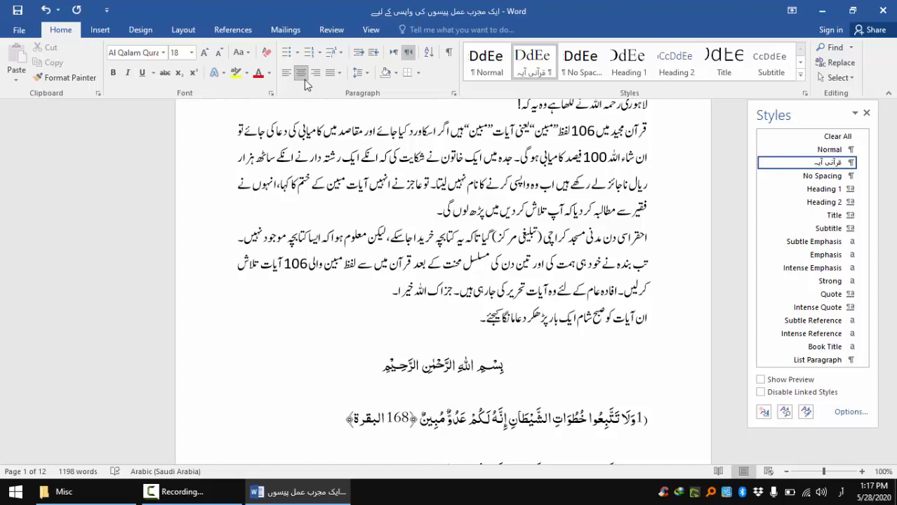
key("shift+End")
key("Down")
key("Down")
key("Up")
key("Up")
key("shift+End")
key("Down")
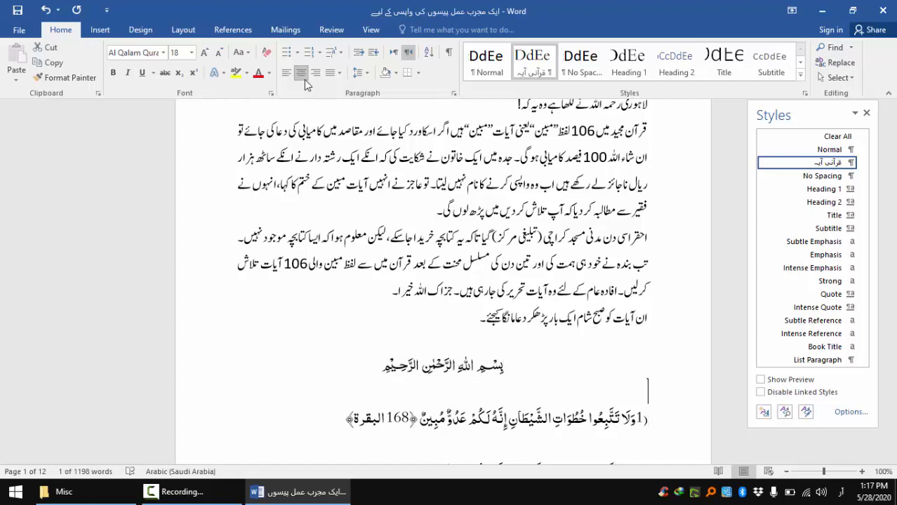
- Move through the introduction, the bismillah and the first verses to examine the blank lines between them
key("Up")
key("Up")
key("Up")
key("Up")
key("Up")
key("Up")
key("Up")
key("Up")
key("Up")
key("Up")
key("Up")
key("Up")
key("Up")
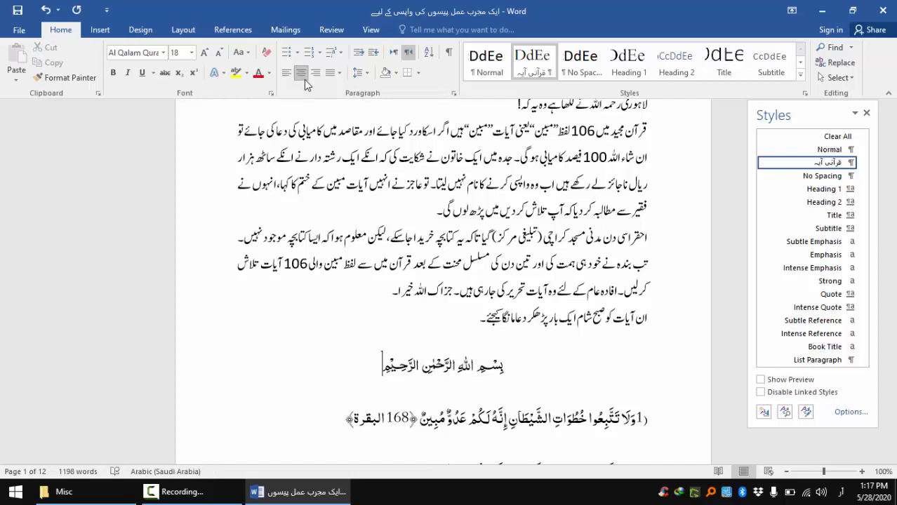
key("Down")
key("Down")
key("Down")
key("Down")
key("Down")
key("Down")
key("Down")
key("Down")
key("Down")
key("Down")
key("Down")
key("Down")
key("Down")
key("Down")
key("Down")
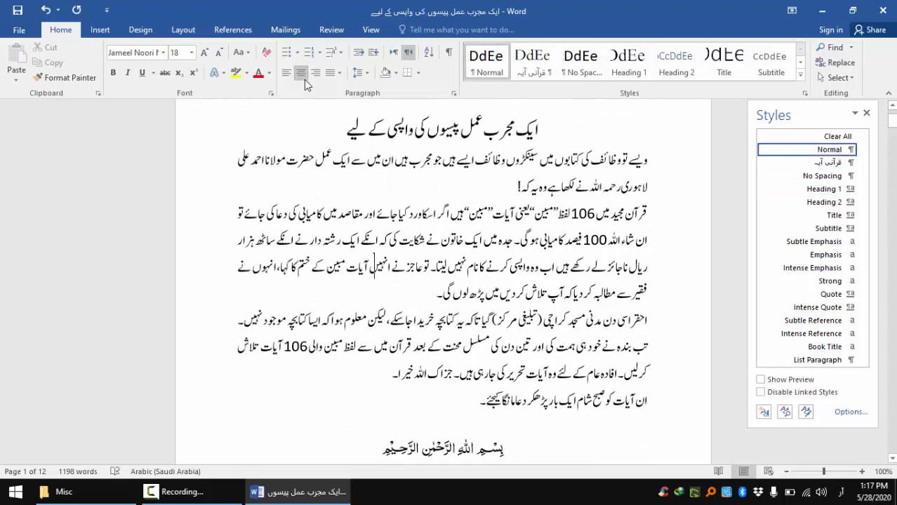
key("Up")
key("Up")
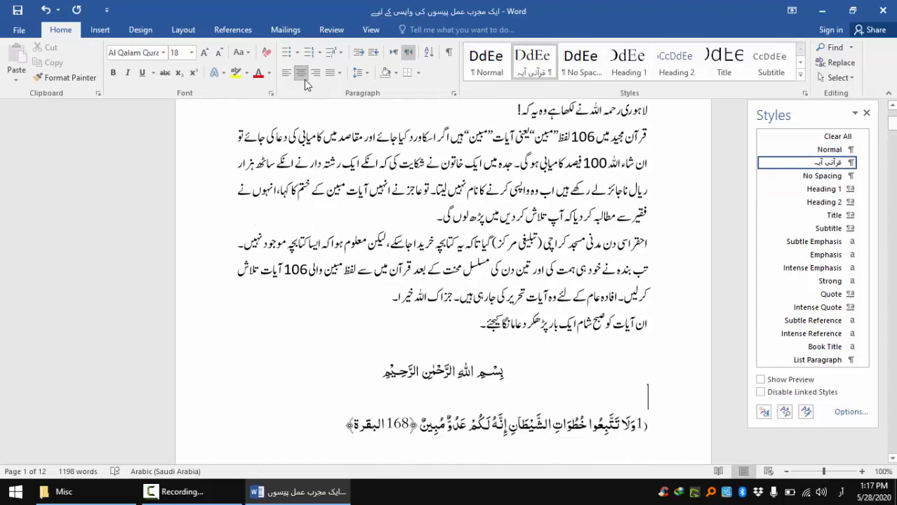
key("Down")
key("Down")
key("Down")
key("Up")
key("Down")
key("Up")
key("Up")
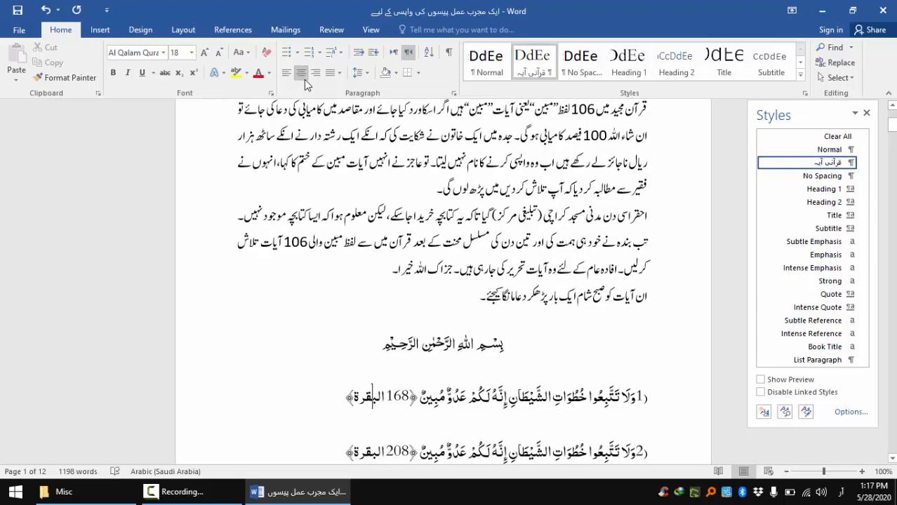
key("Up")
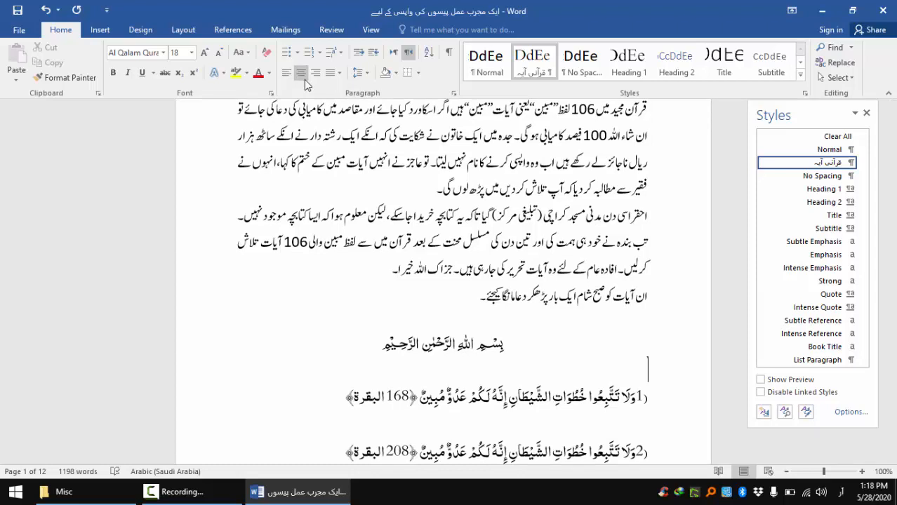
key("Down")
key("Down")
key("Up")
key("Up")
key("Up")
key("Down")
key("Down")
key("Down")
key("Down")
key("Down")
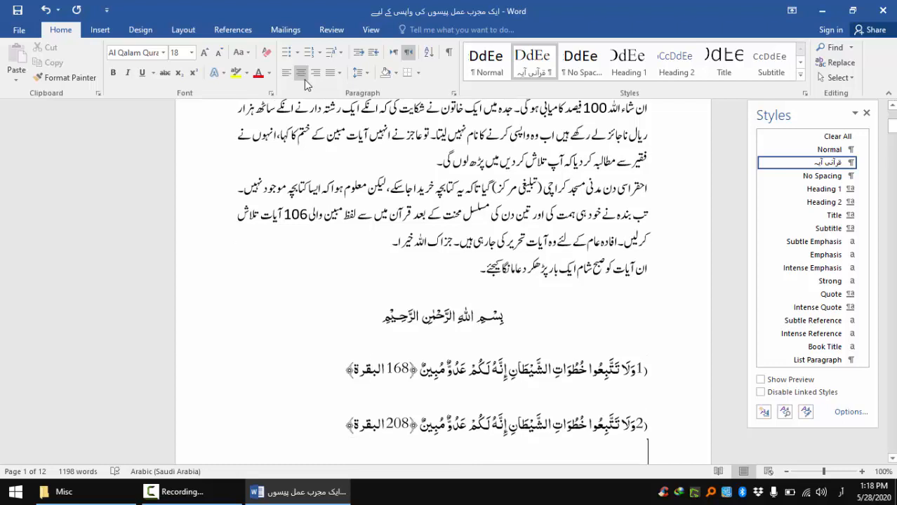
- Remove the blank lines between the bismillah and verse 1 and between verses 1 through 4
key("Up")
key("Up")
key("Up")
key("Up")
key("Up")
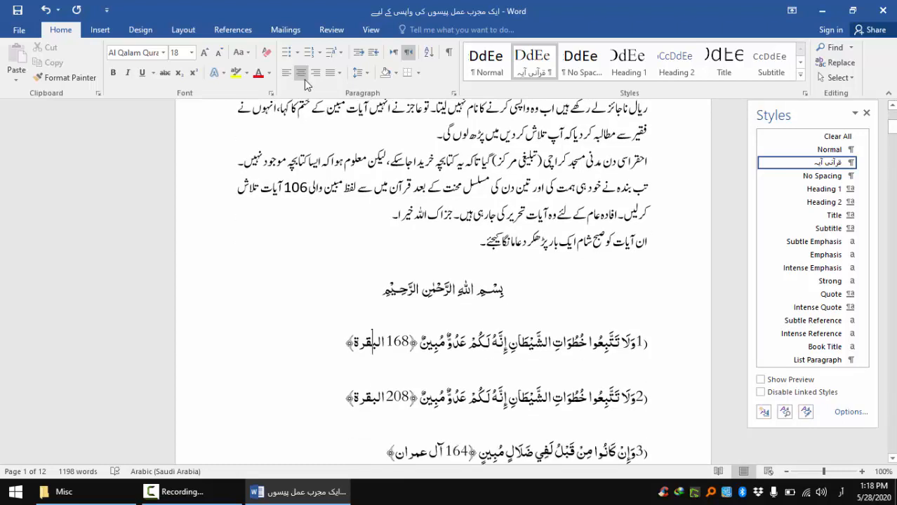
key("BackSpace")
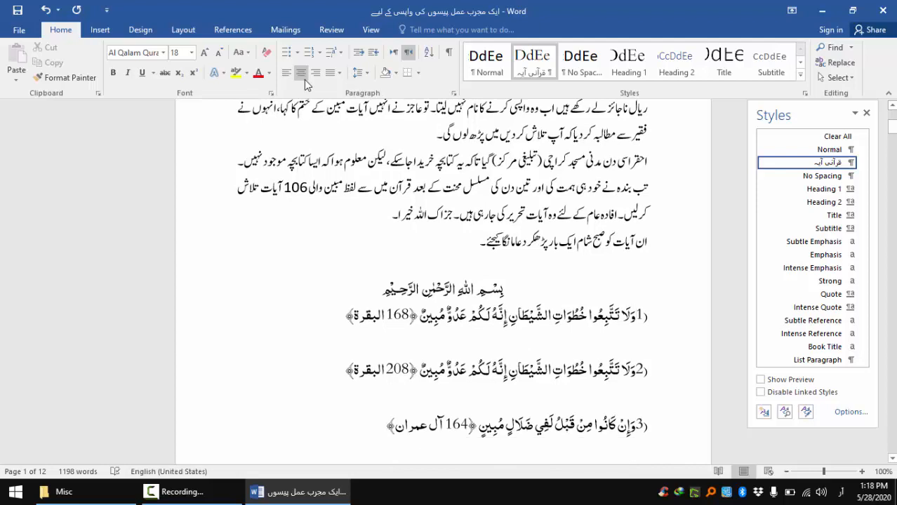
key("Down")
key("Delete")
key("Down")
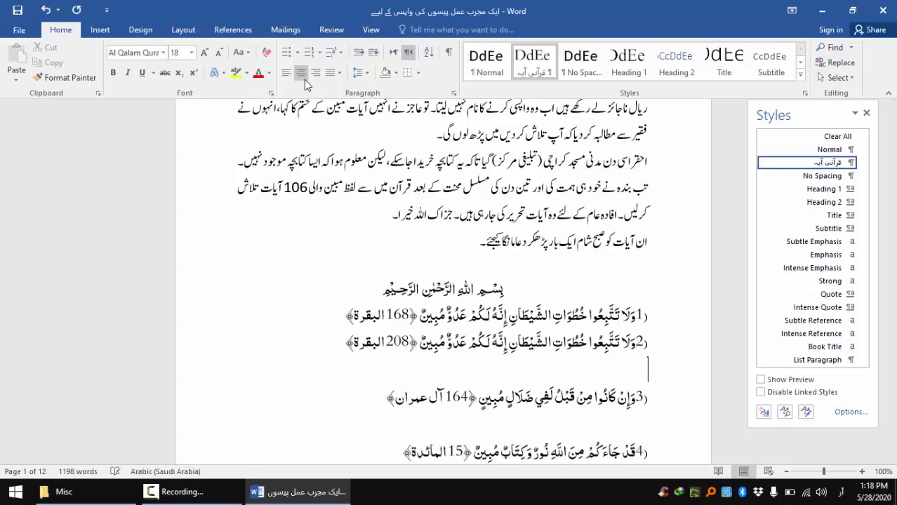
key("Delete")
key("Down")
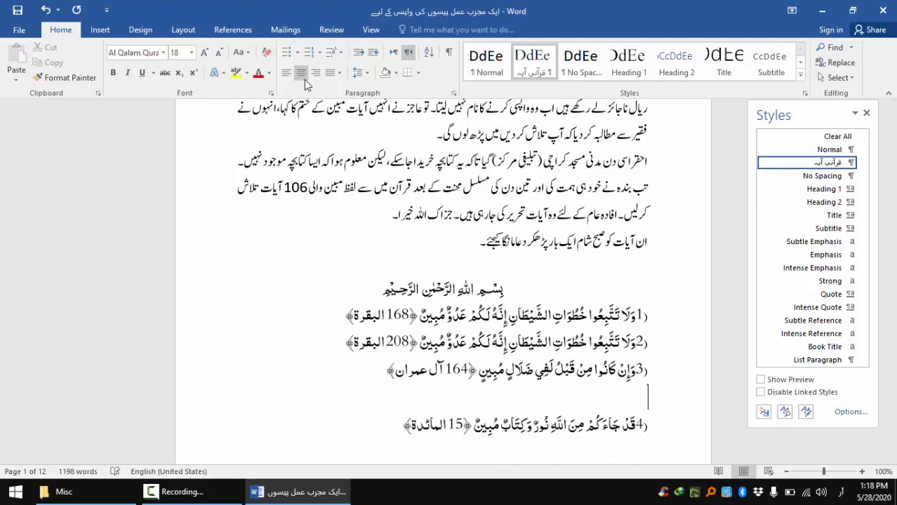
key("Delete")
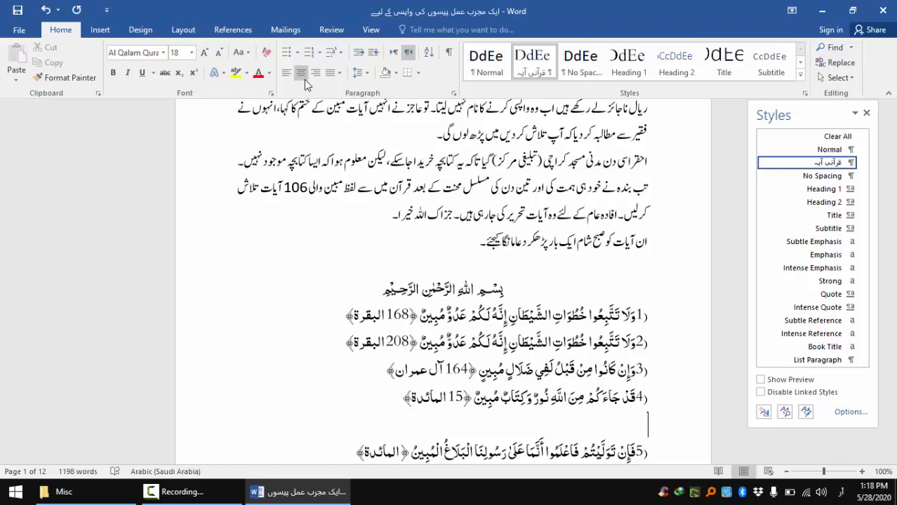
- Start recording a macro named cg, stored in all documents (Normal.dotm), with Ctrl+G assigned as its shortcut
left_click(370, 30)
left_click(610, 63)
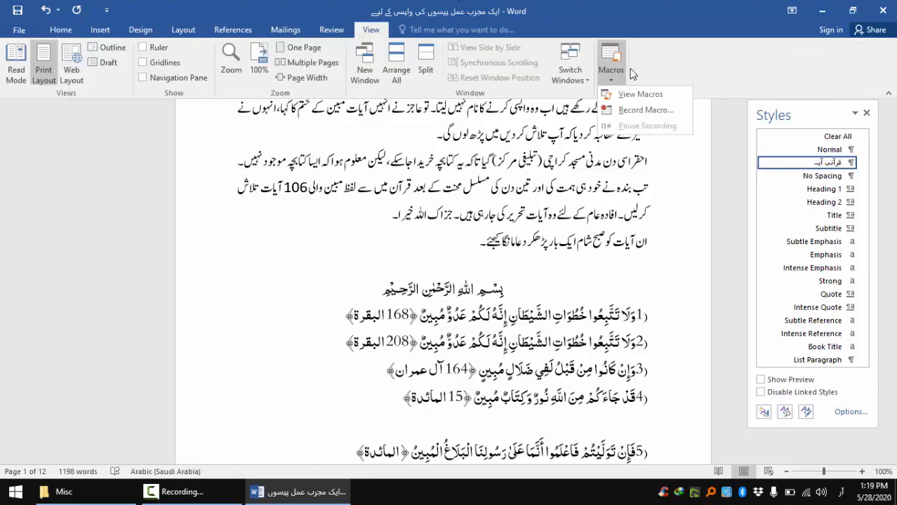
left_click(622, 111)
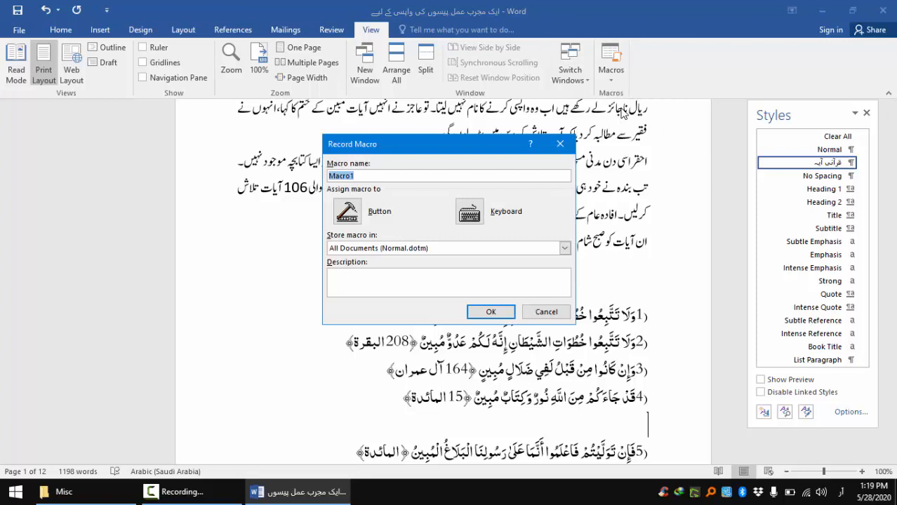
key("BackSpace")
key("alt+shift")
type("cg")
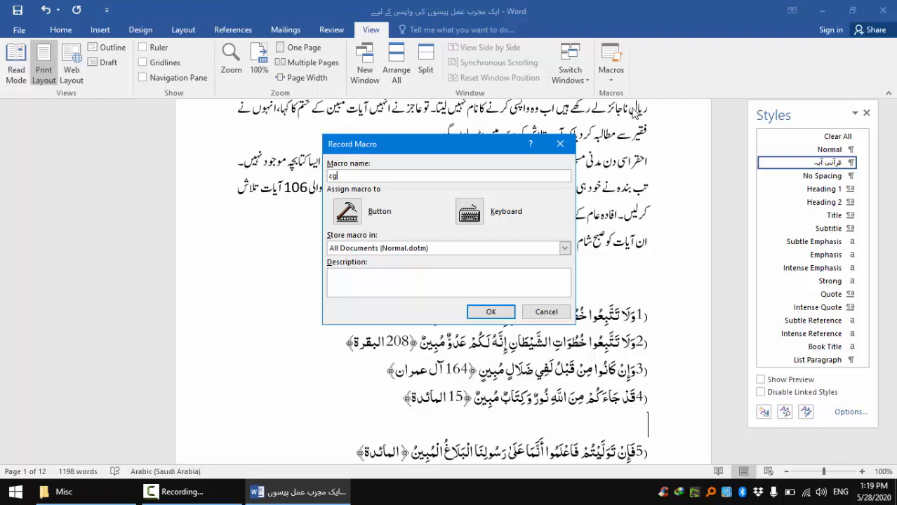
left_click(468, 213)
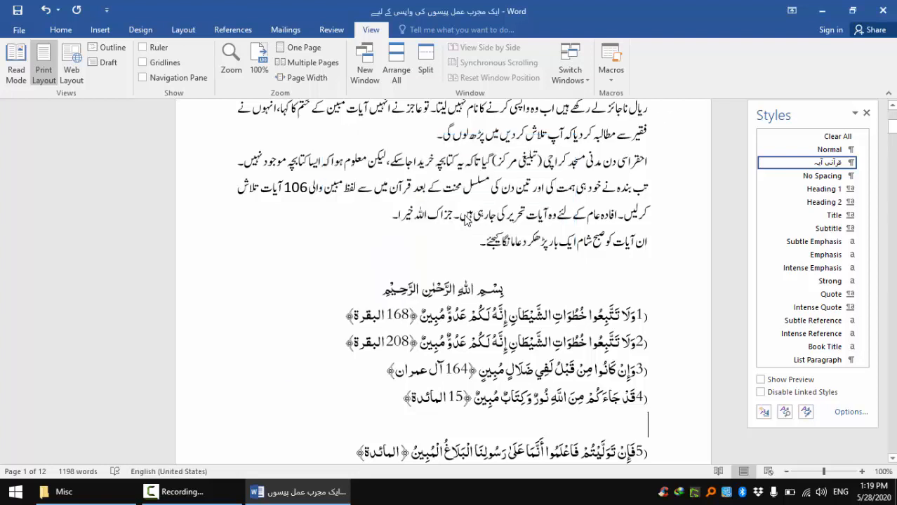
key("ctrl+g")
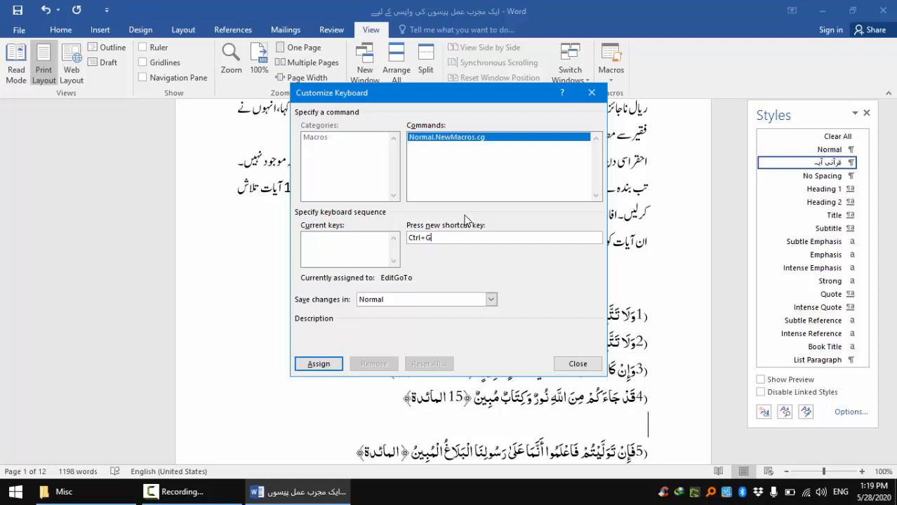
key("Return")
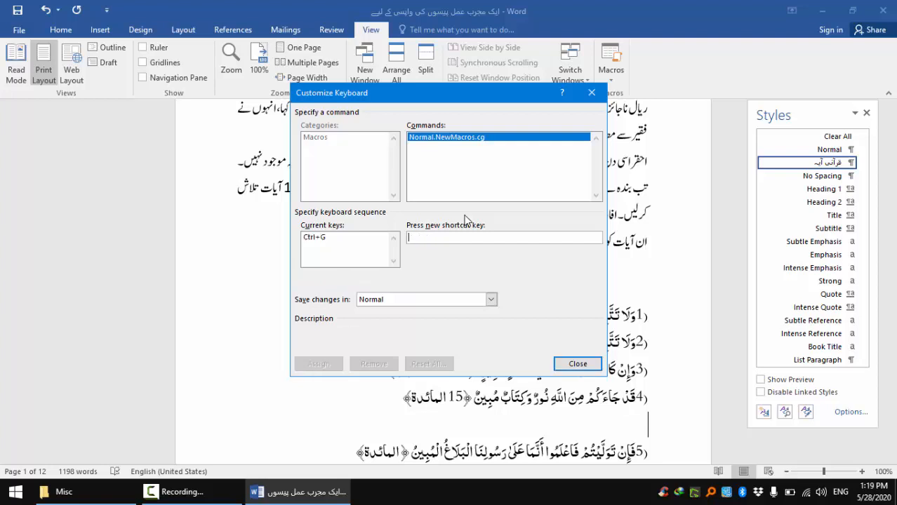
key("Return")
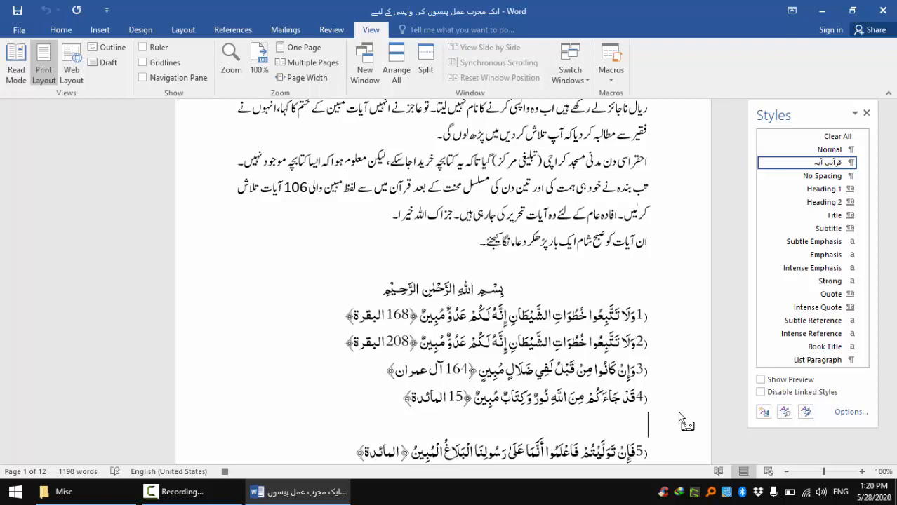
- Record removing the blank line before verse 5 and moving to the following blank line, and stop the macro recording
key("Delete")
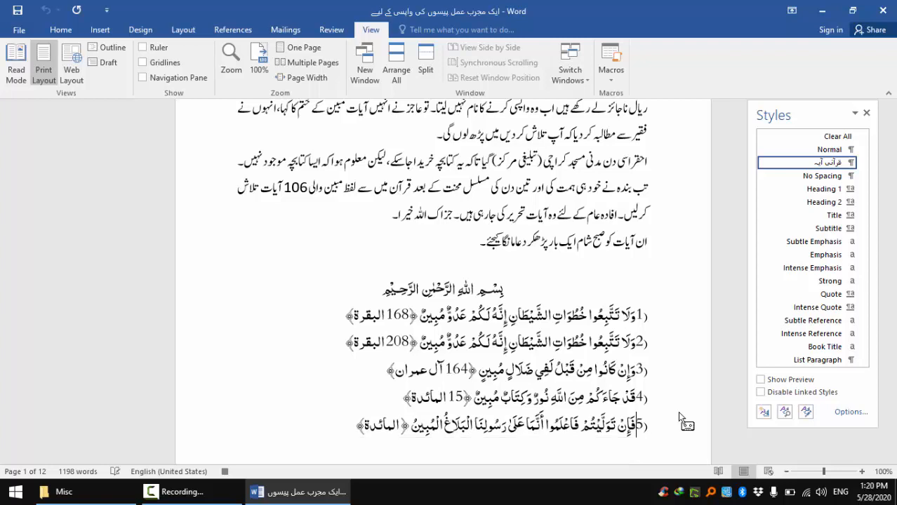
key("Down")
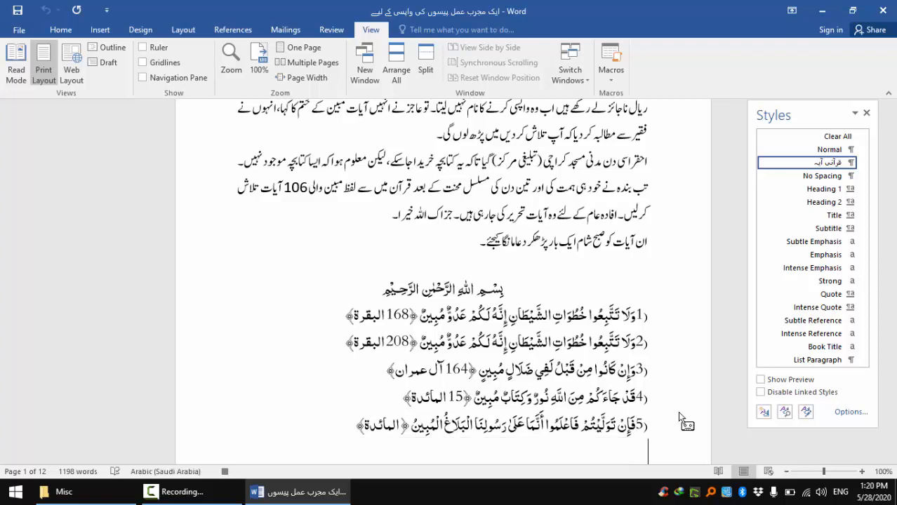
left_click(613, 77)
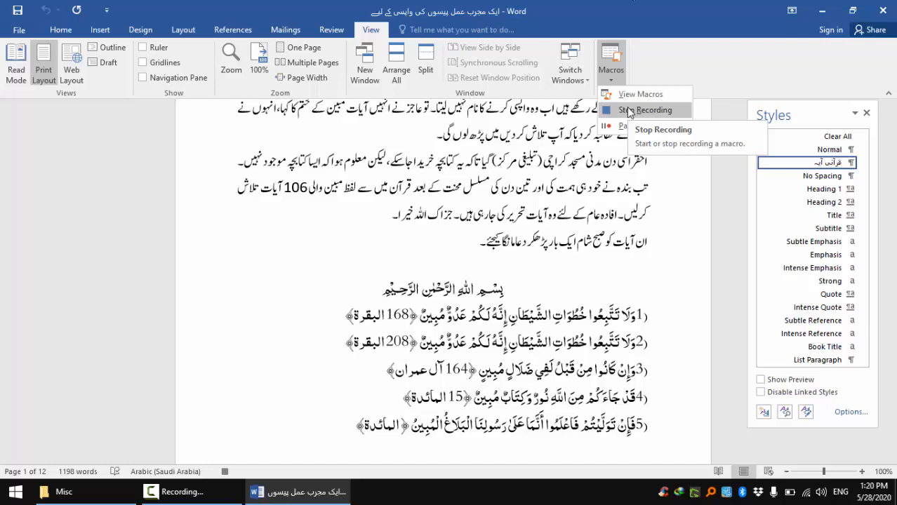
left_click(630, 111)
- Repeat the recorded blank-line removal from verse 5 through verse 106, down to the closing line
scroll(630, 111, "down", 3)
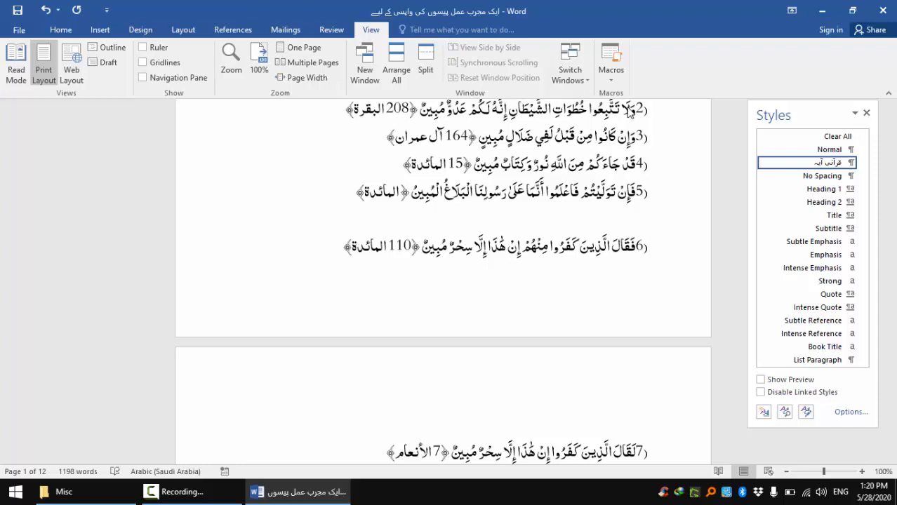
key("Delete")
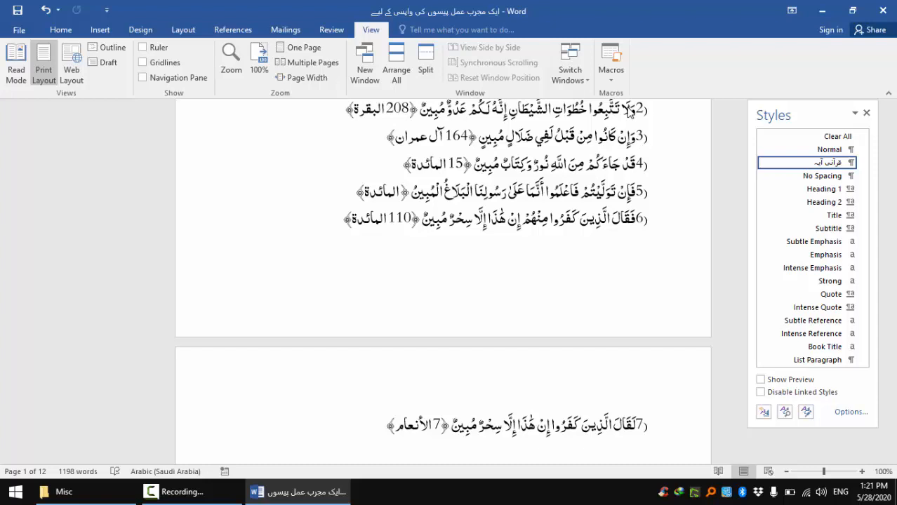
key("Delete")
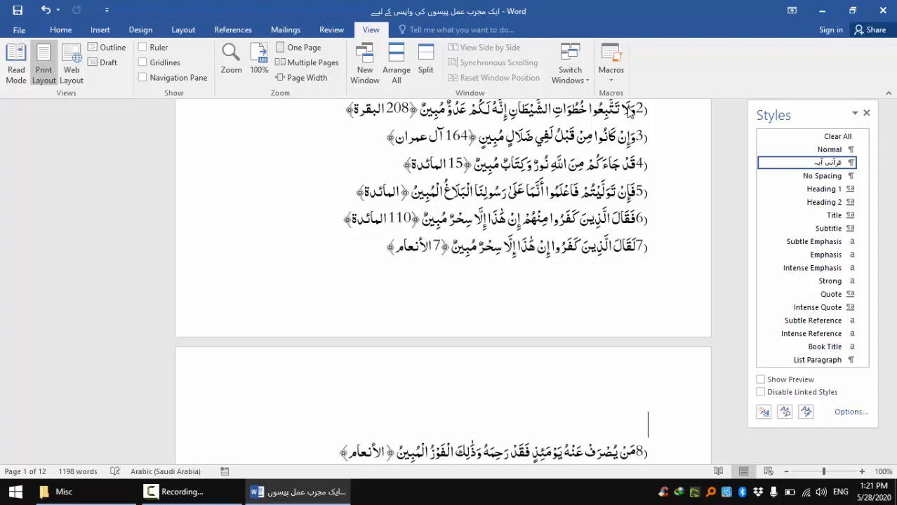
key("Down")
key("Delete")
key("Down")
key("Delete")
key("Down")
key("Delete")
key("Down")
key("Delete")
key("Down")
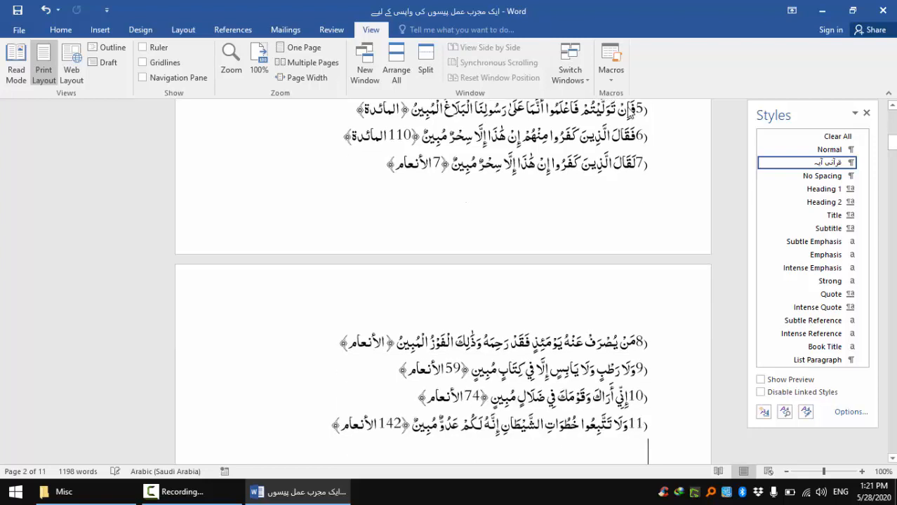
key("Delete")
key("Down")
key("Delete")
key("Down")
key("Delete")
key("Down")
key("Delete")
key("Down")
key("Delete")
key("Down")
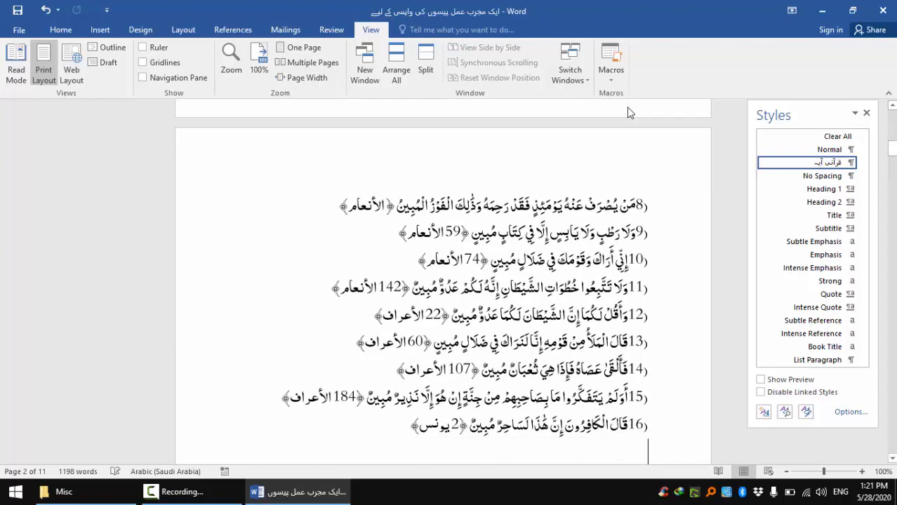
key("Delete")
key("Down")
key("Delete")
key("Down")
key("Delete")
key("Down")
key("Delete")
key("Down")
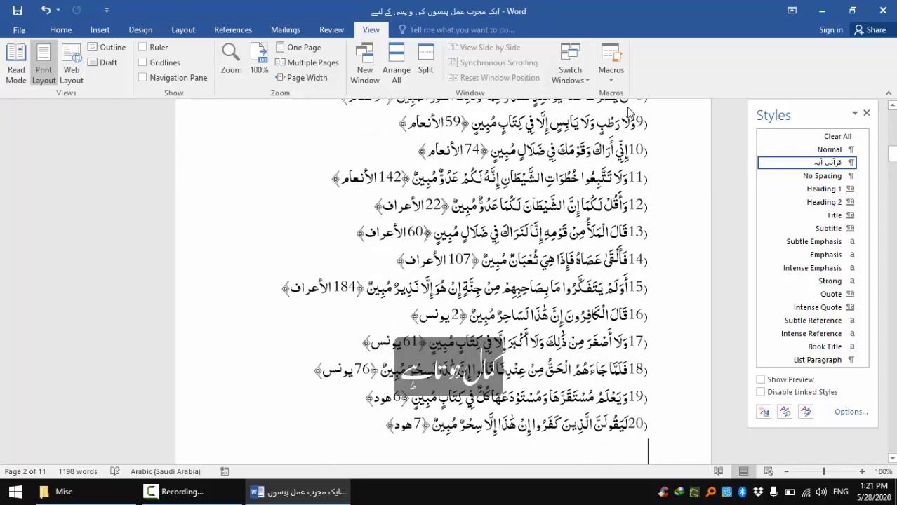
key("Delete")
key("Down")
key("Delete")
key("Down")
key("Delete")
key("Down")
key("Delete")
key("Down")
key("Delete")
key("Down")
key("Delete")
key("Down")
key("Delete")
key("Down")
scroll(628, 112, "down", 12)
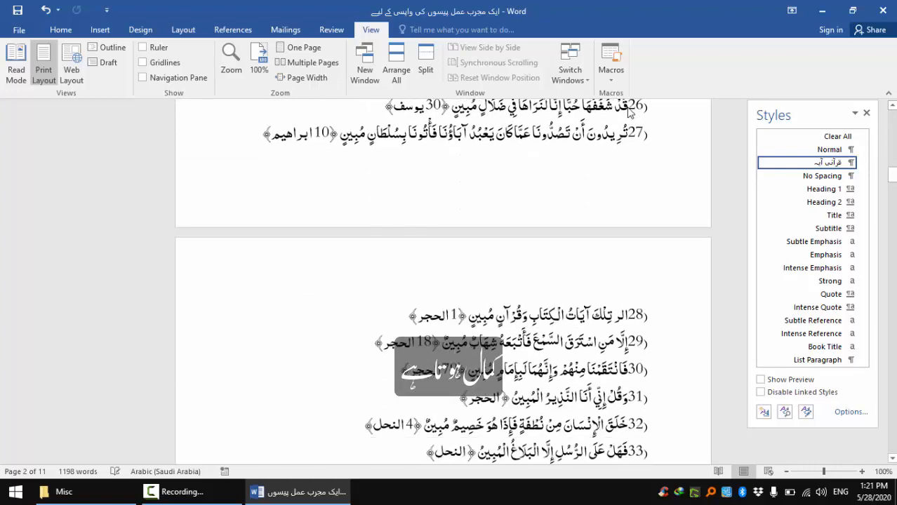
scroll(628, 113, "down", 10)
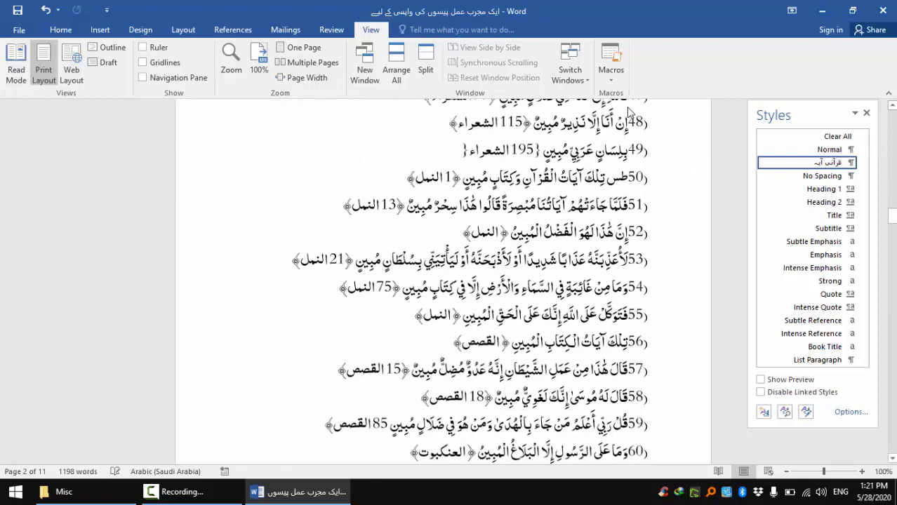
scroll(628, 112, "down", 10)
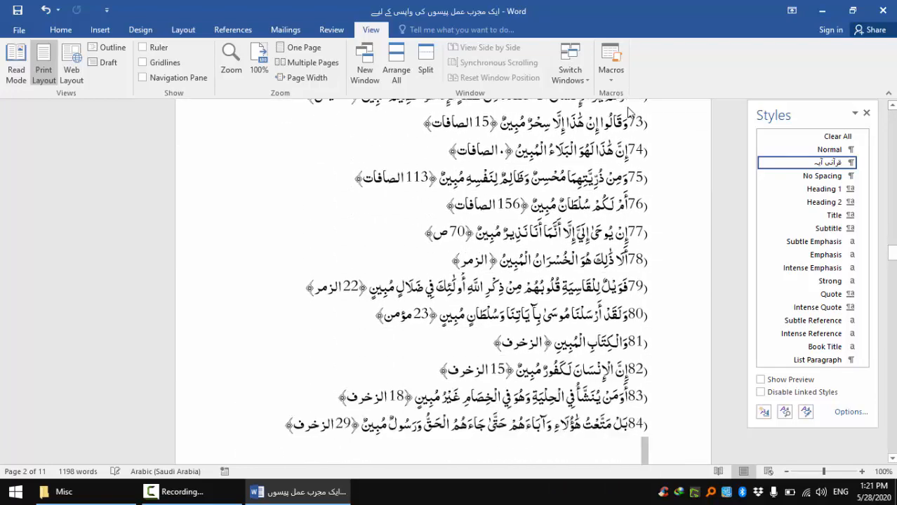
scroll(628, 113, "down", 10)
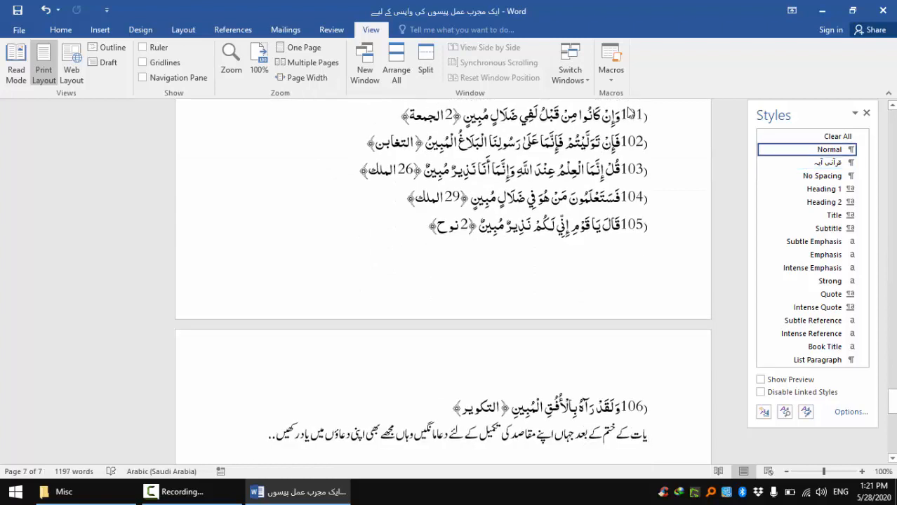
- Correct the beginning of the closing line after verse 106 to read ان آیات
type("اں ")
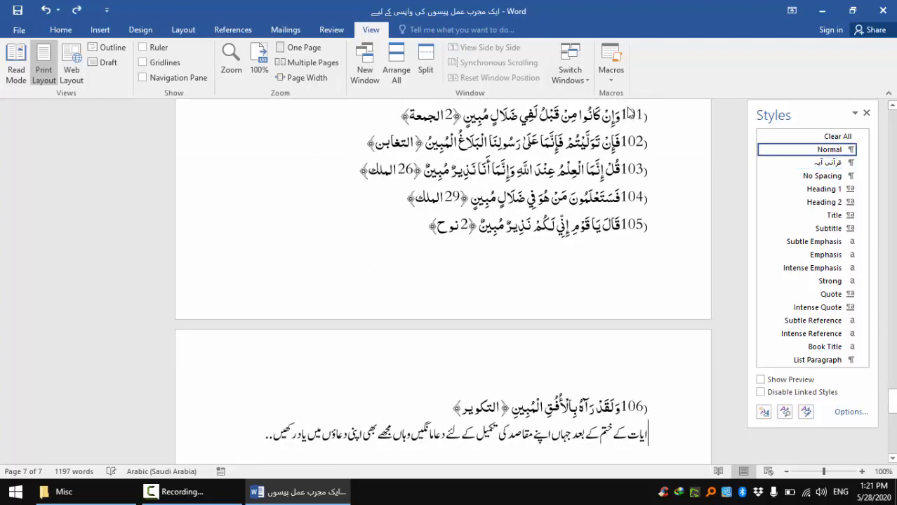
type("اپنے")
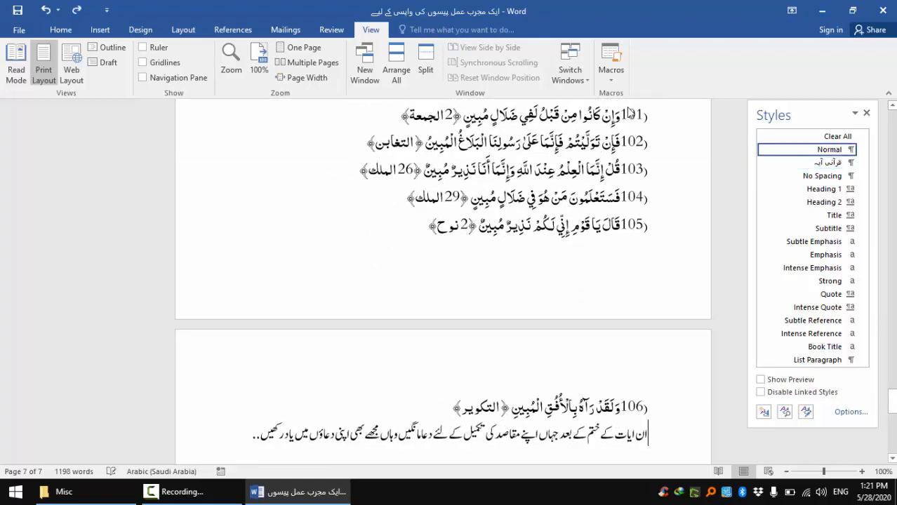
key("BackSpace")
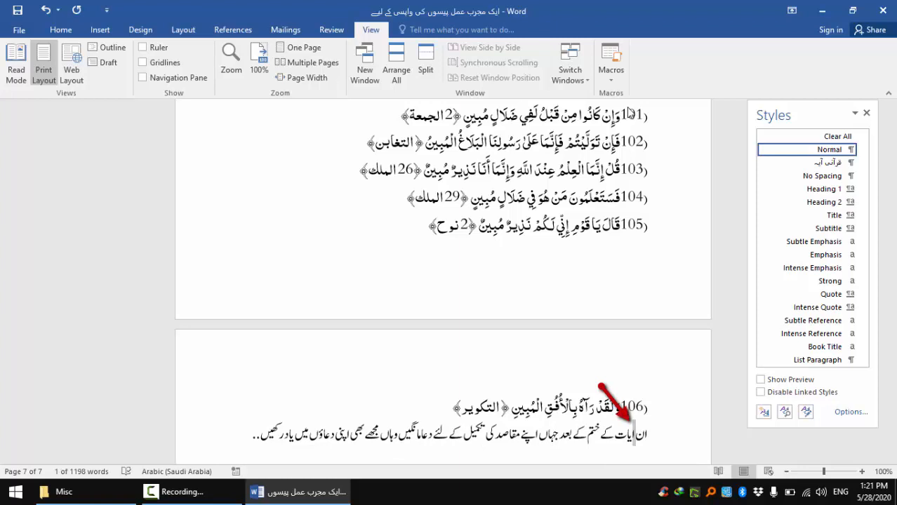
key("BackSpace")
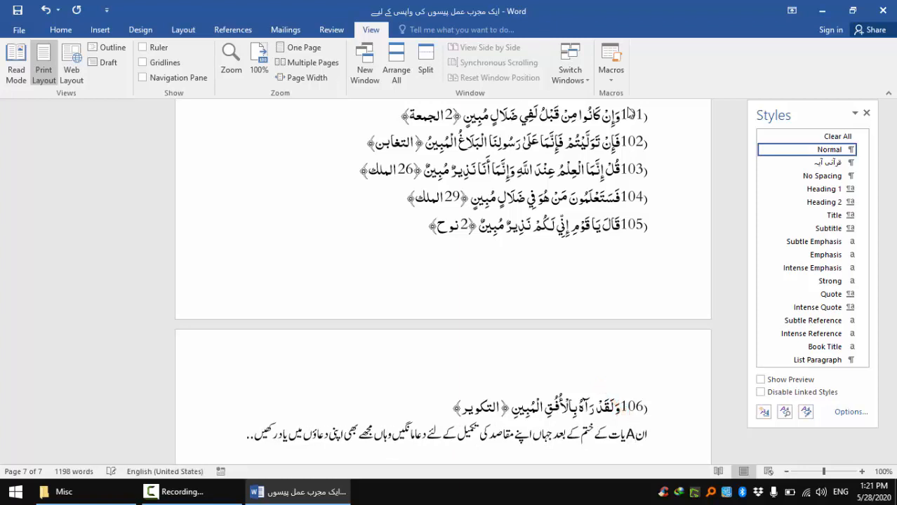
key("alt+shift")
type("آ")
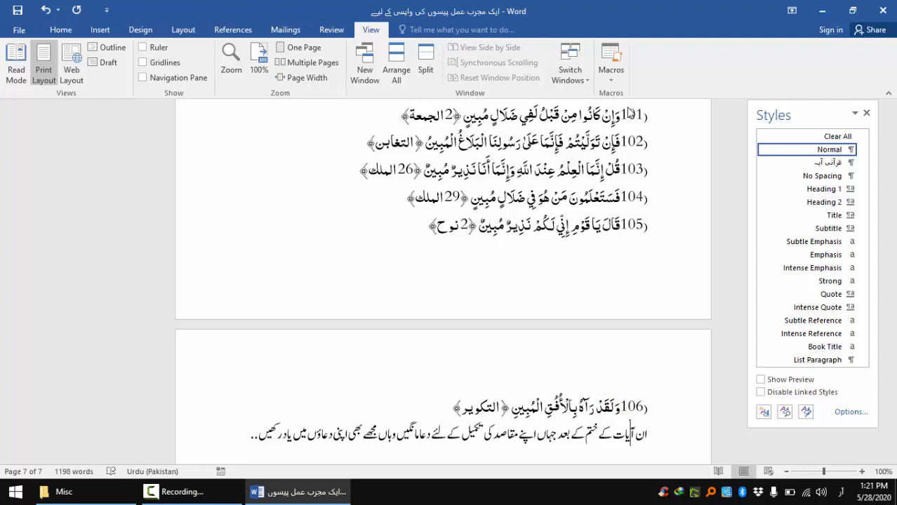
- Insert a blank line between verse 106 and the closing line, and remove the two dots at the end of the closing line
key("Left")
key("Left")
key("Left")
key("Left")
key("Left")
key("Left")
key("Left")
key("Left")
key("Left")
key("Left")
key("Left")
key("Left")
key("Left")
key("Left")
key("Left")
key("Left")
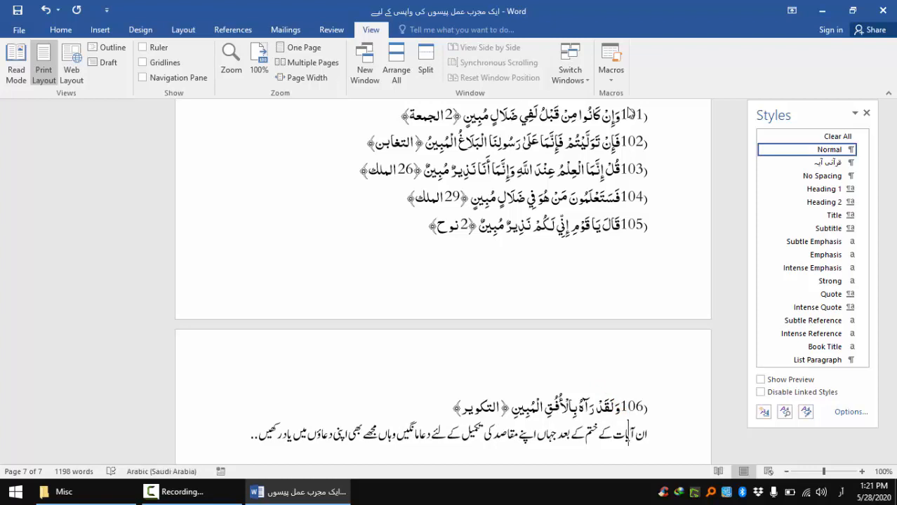
key("Left")
key("Left")
key("Left")
key("Left")
key("Left")
key("Left")
key("Up")
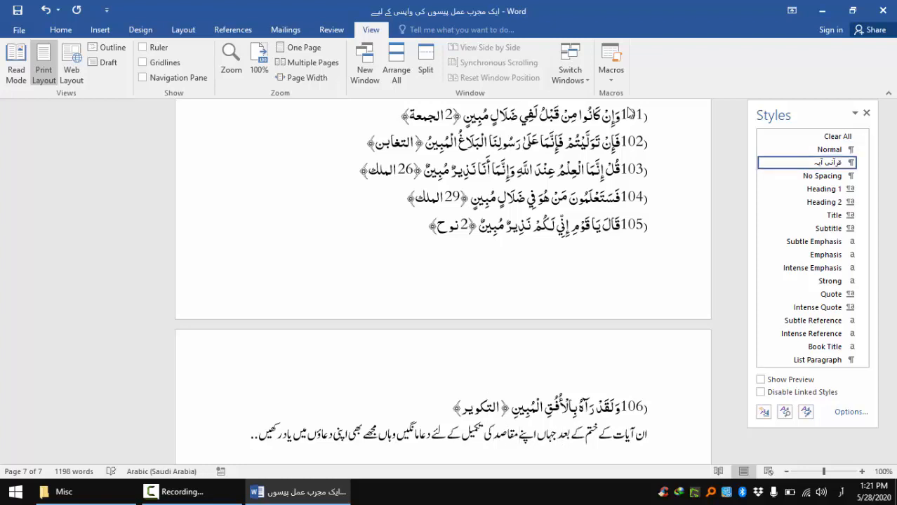
key("End")
key("Return")
key("Down")
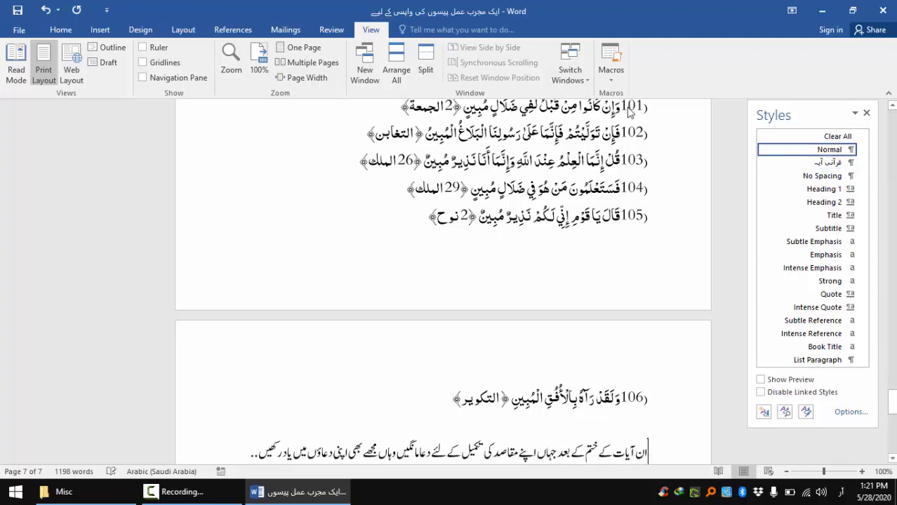
key("End")
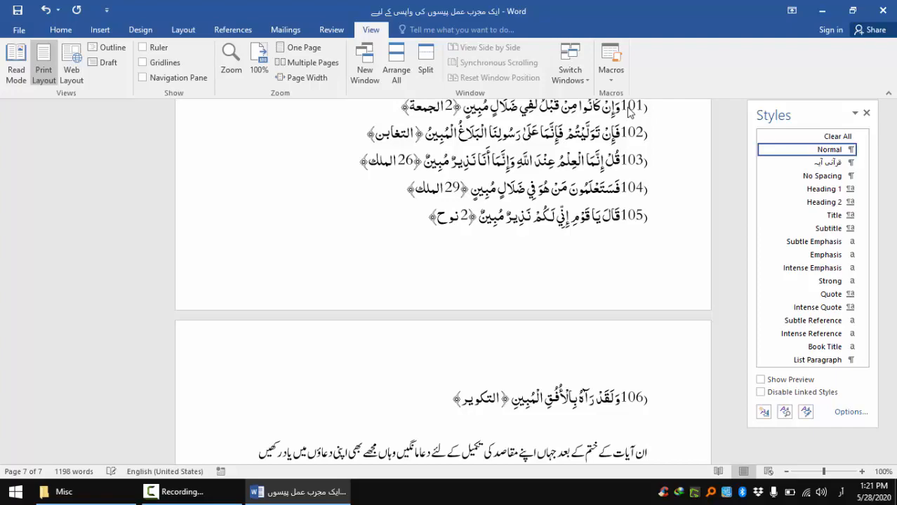
- Review the cleaned-up verses from the closing line up to the document title and back around the bismillah
key("Up")
key("Up")
key("Up")
key("Up")
key("Up")
key("Up")
key("Up")
key("Up")
key("Up")
key("Up")
key("Up")
key("Up")
key("Up")
key("Up")
key("Up")
key("Up")
key("Up")
key("Up")
key("Up")
key("Up")
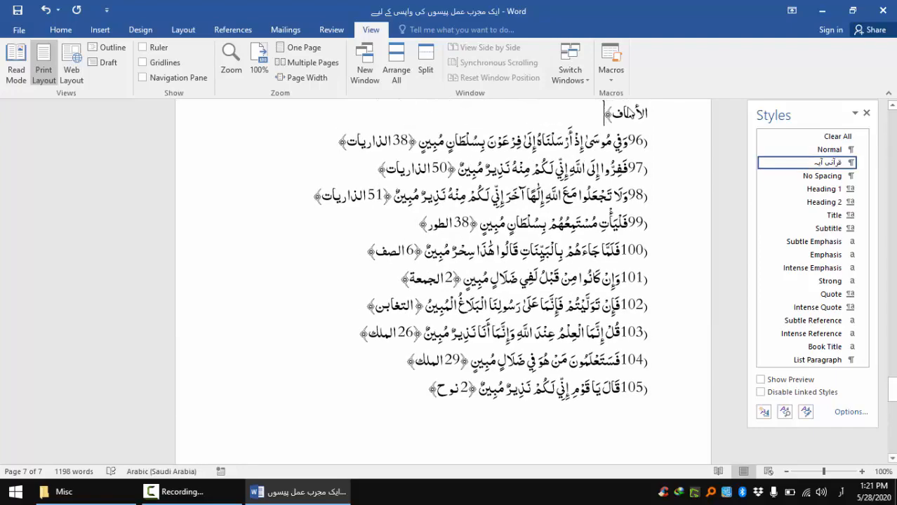
key("Up")
key("Up")
key("Up")
key("Up")
key("Up")
key("Up")
key("Up")
key("Up")
key("Up")
key("Up")
key("Up")
key("Up")
key("Up")
key("Up")
key("Up")
key("Up")
key("Up")
key("Up")
key("Up")
key("Up")
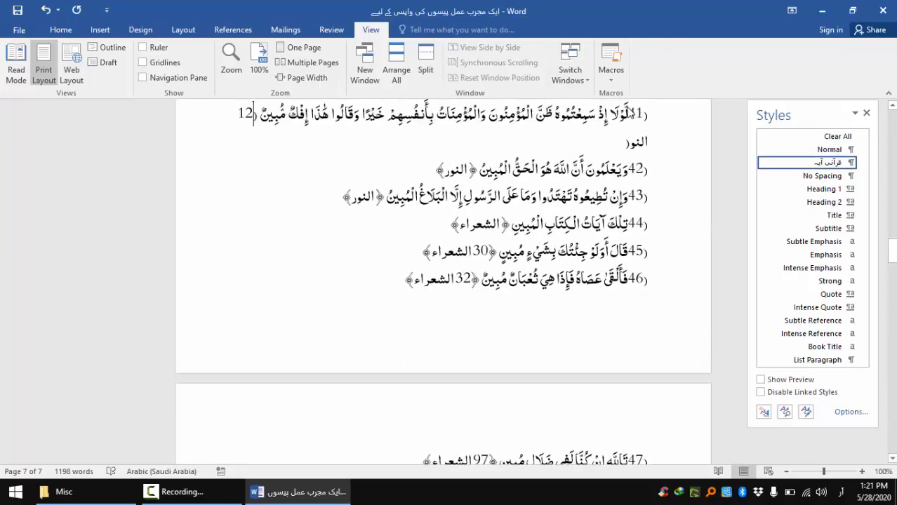
key("Up")
key("Up")
key("Up")
key("Up")
key("Up")
key("Up")
key("Up")
key("Up")
key("Up")
key("Up")
key("Up")
key("Up")
key("Up")
key("Up")
key("Up")
key("Up")
key("Up")
key("Up")
key("Up")
key("Up")
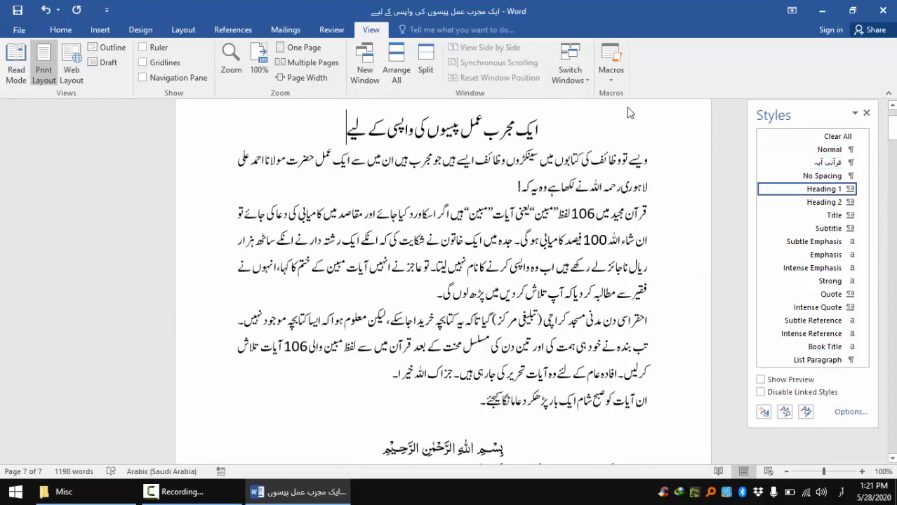
key("Down")
key("Down")
key("Down")
key("Down")
key("Down")
key("Down")
key("Down")
key("Down")
key("Down")
key("Down")
key("Down")
key("Down")
key("Down")
key("Down")
key("Down")
key("Down")
key("Down")
key("Down")
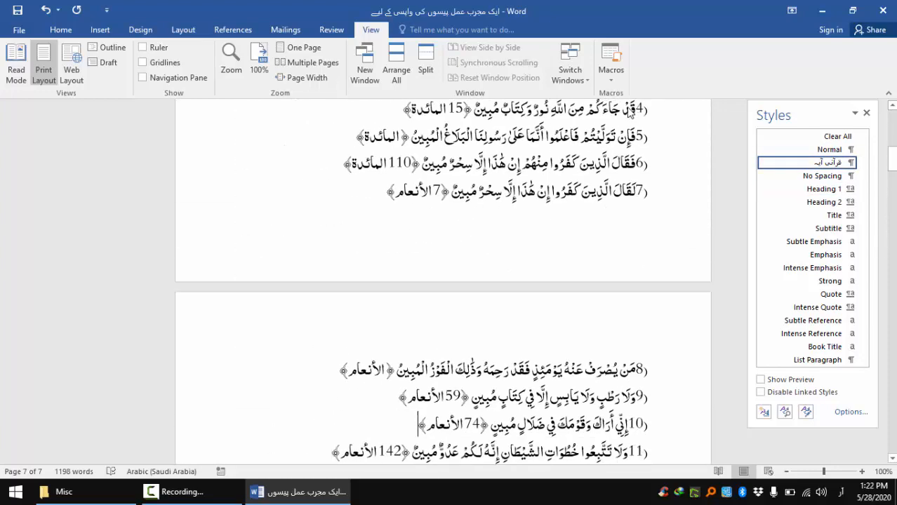
key("Up")
key("Up")
key("Up")
key("Up")
key("Up")
key("Up")
key("Up")
key("Up")
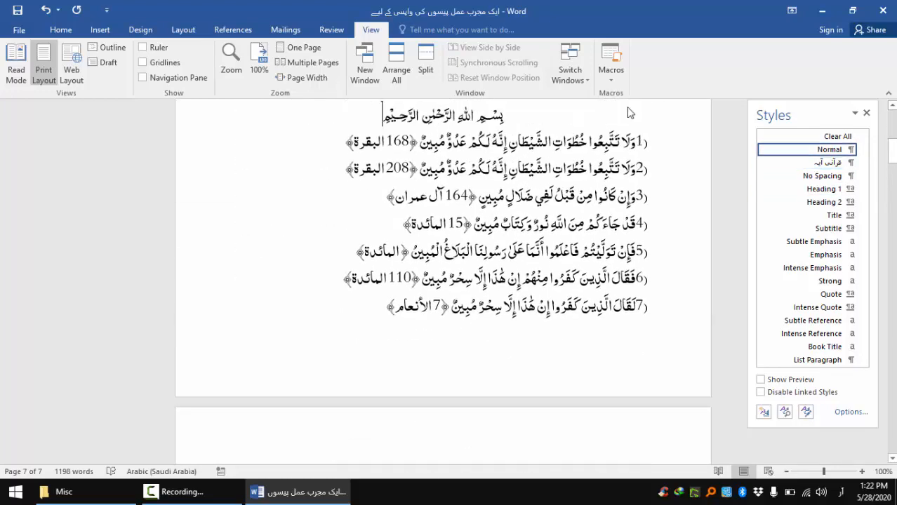
- Modify the قرآنی آیہ style so its paragraph spacing after is 6 pt
key("Down")
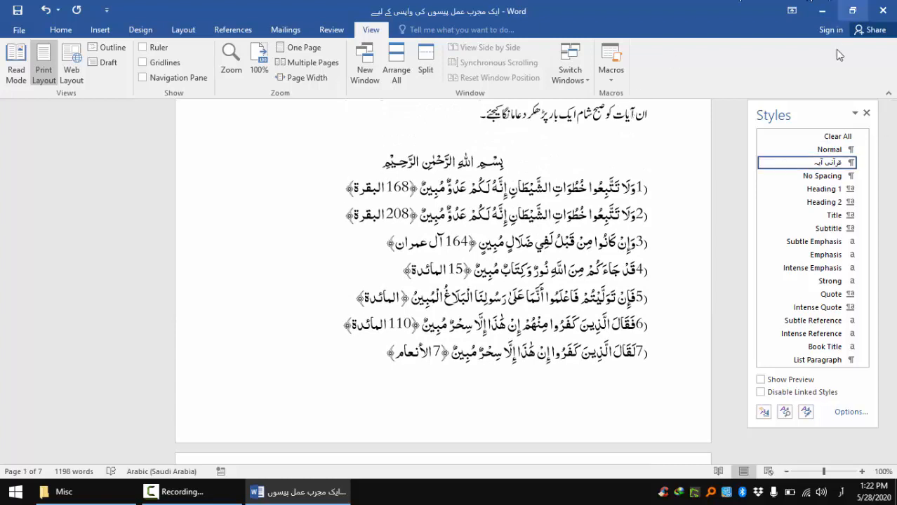
left_click(850, 163)
left_click(820, 192)
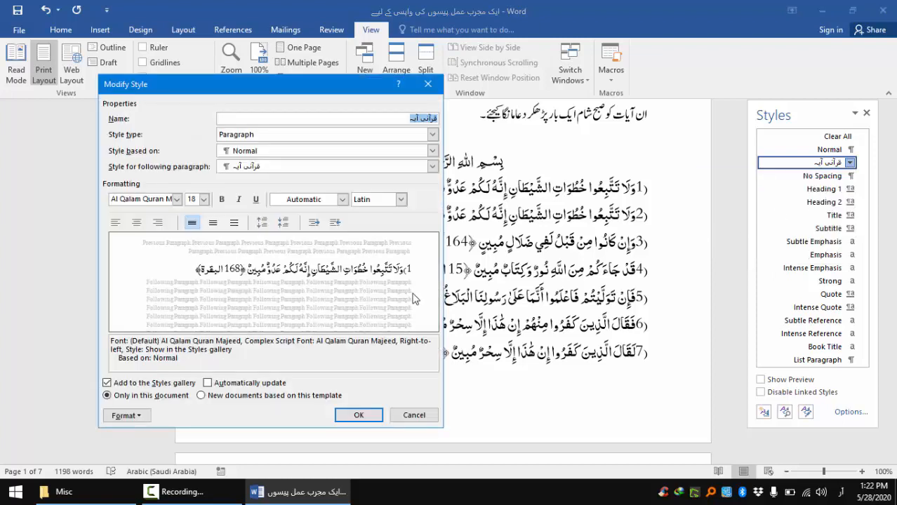
left_click(137, 413)
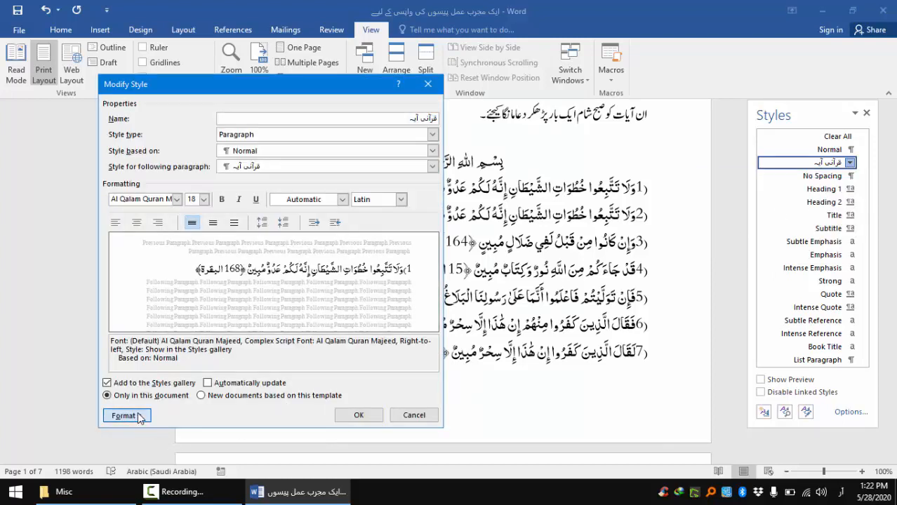
left_click(176, 294)
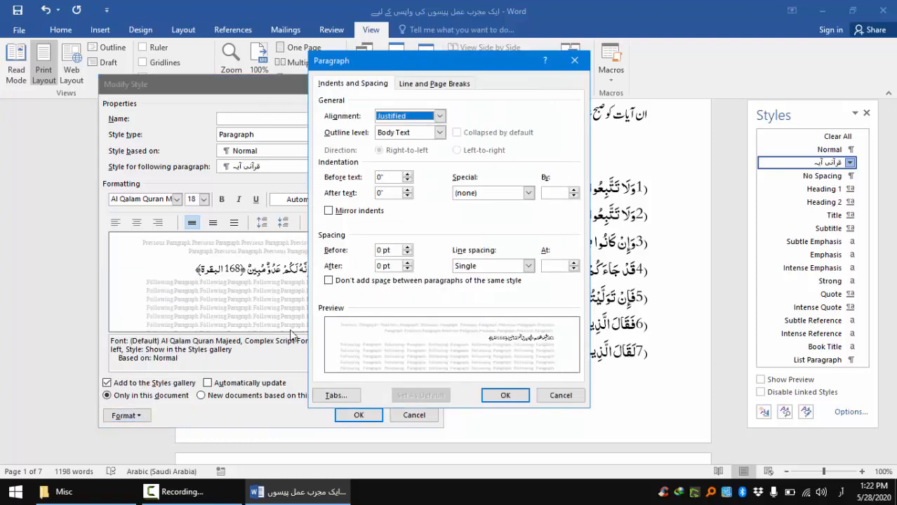
left_click(407, 262)
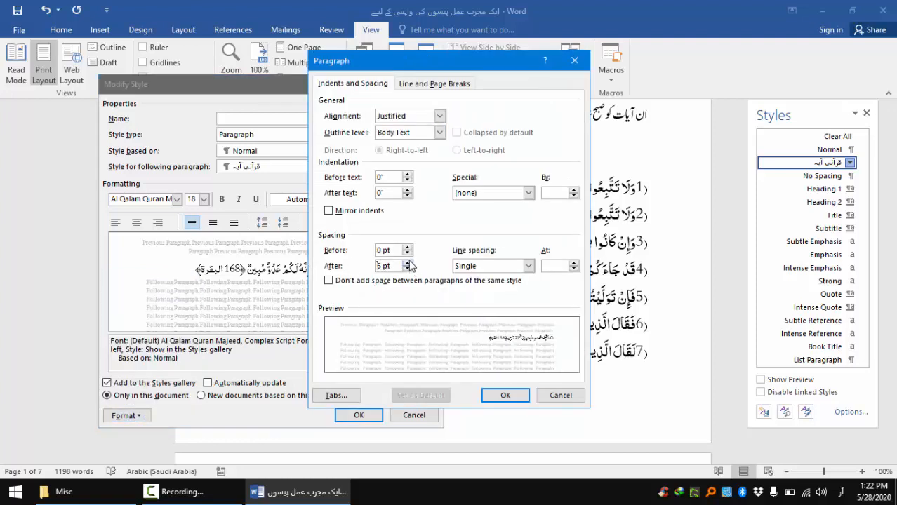
left_click(407, 262)
left_click(407, 269)
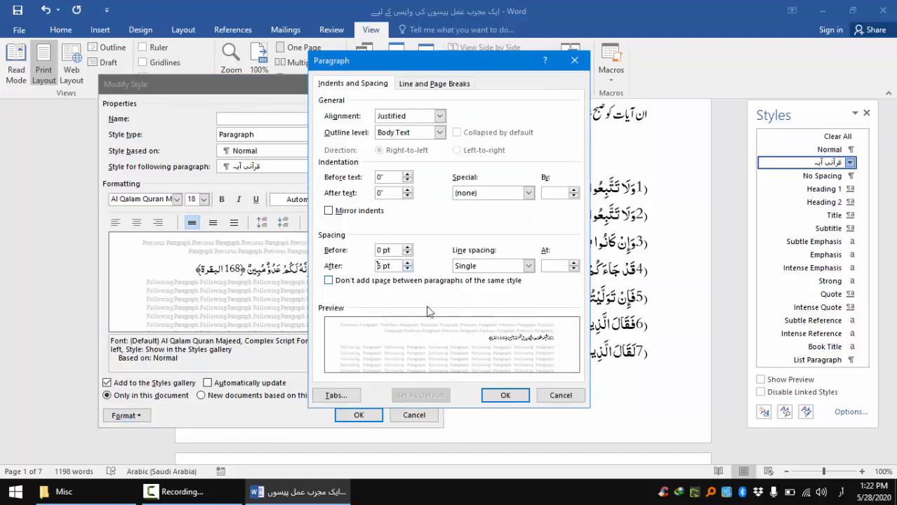
left_click(505, 395)
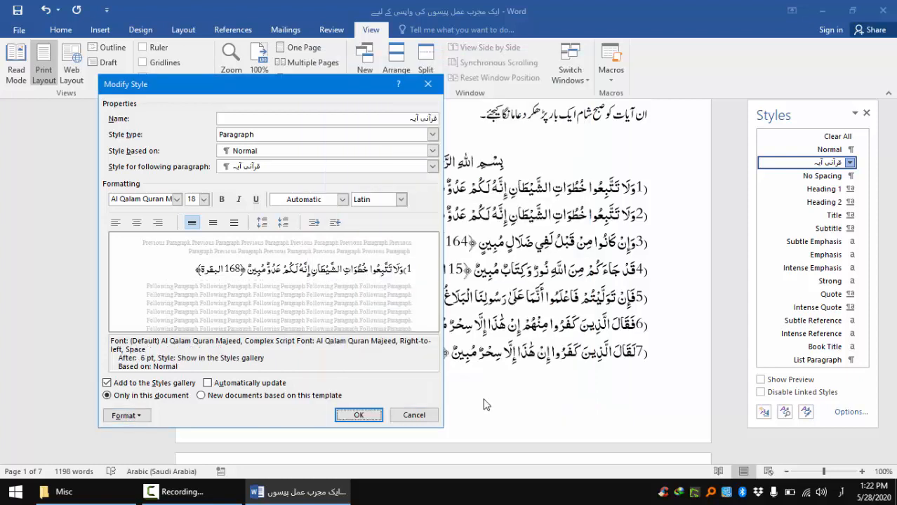
left_click(361, 415)
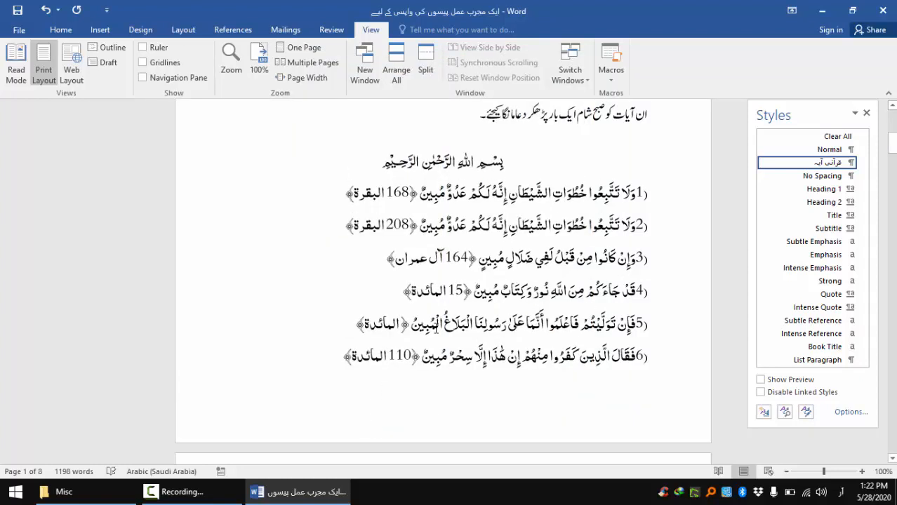
- Look through the verses below verse 1 to check their new paragraph spacing
key("Down")
key("Down")
key("Down")
key("Down")
key("Down")
key("Down")
key("Down")
key("Down")
key("Down")
key("Down")
key("Down")
key("Down")
key("Down")
key("Down")
key("Down")
key("Down")
key("Down")
key("Down")
key("Down")
key("Down")
key("Down")
key("Down")
key("Down")
key("Down")
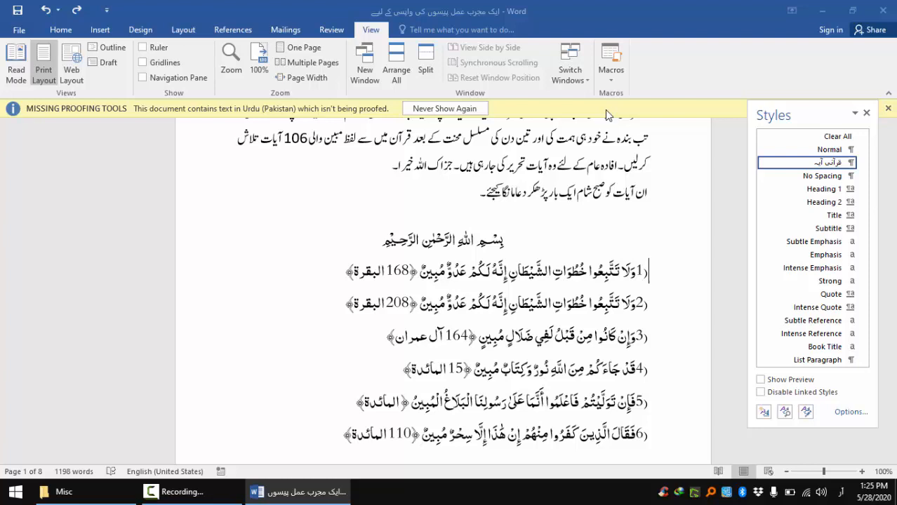
left_click(854, 112)
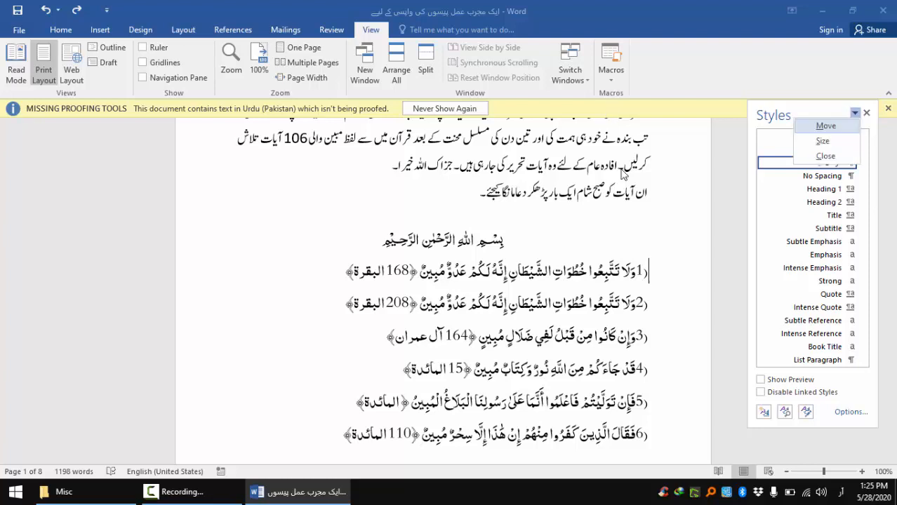
left_click(661, 279)
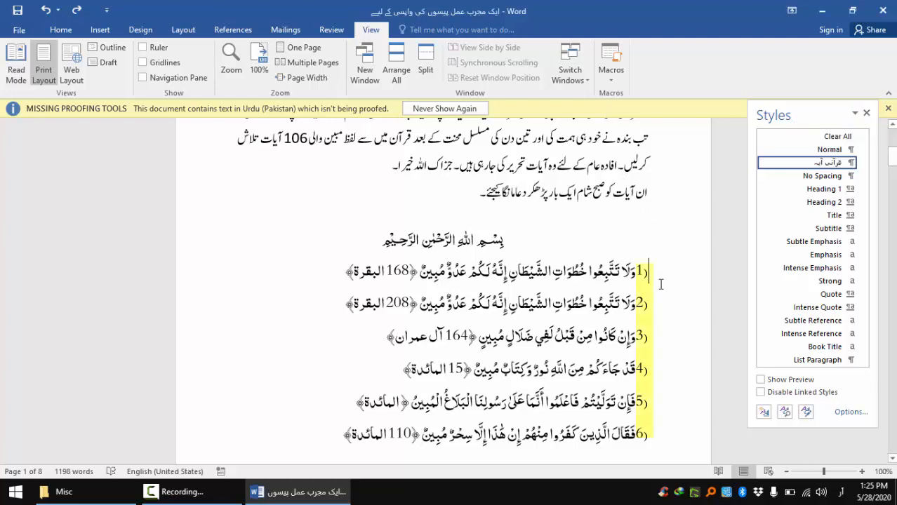
left_click(660, 284)
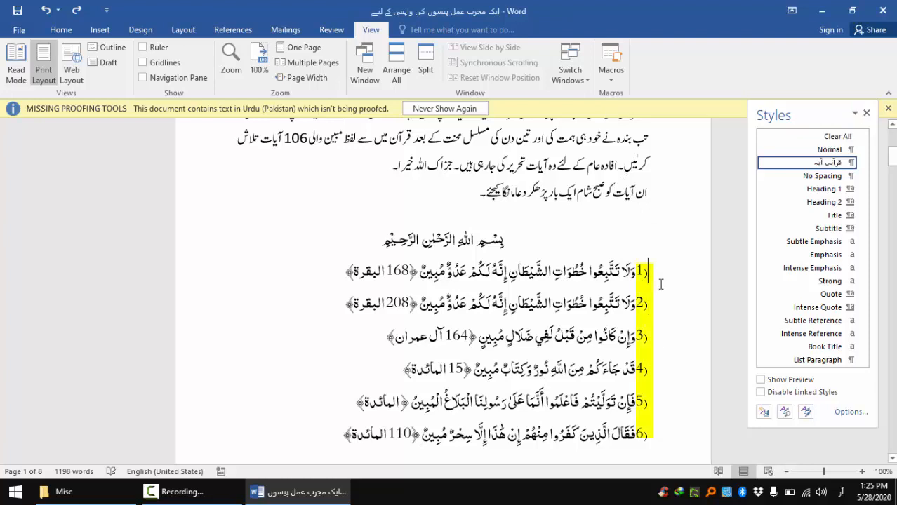
key("Left")
key("ctrl+z")
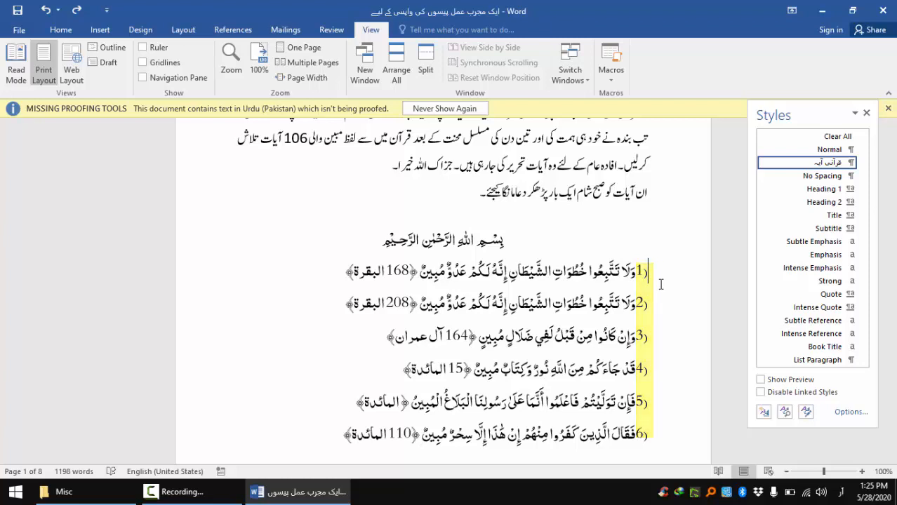
key("Down")
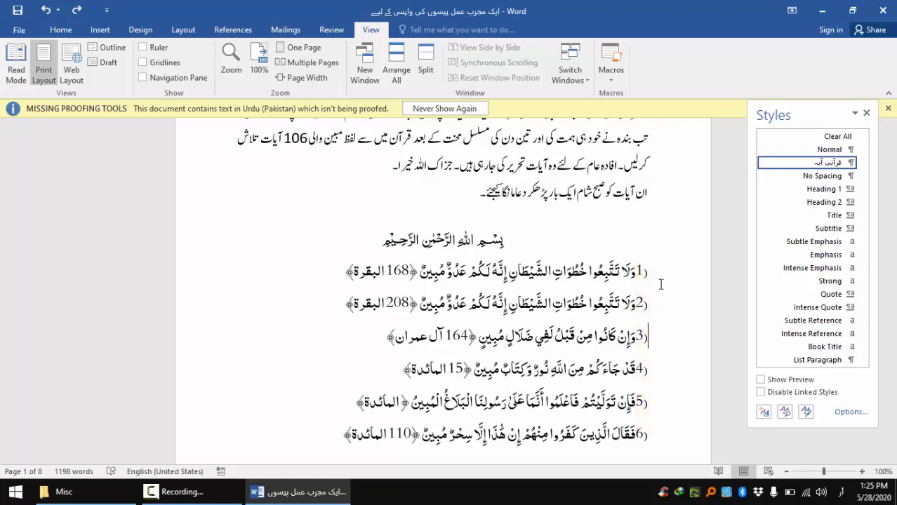
- Delete the number and bracket in front of each of the first three verses below the bismillah
key("Up")
key("Up")
key("Up")
key("Delete")
key("Delete")
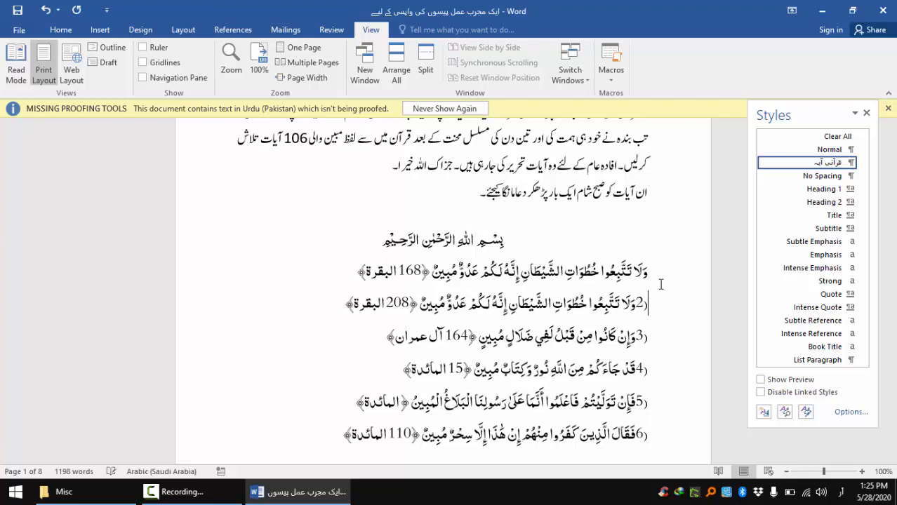
key("Delete")
key("Delete")
key("Down")
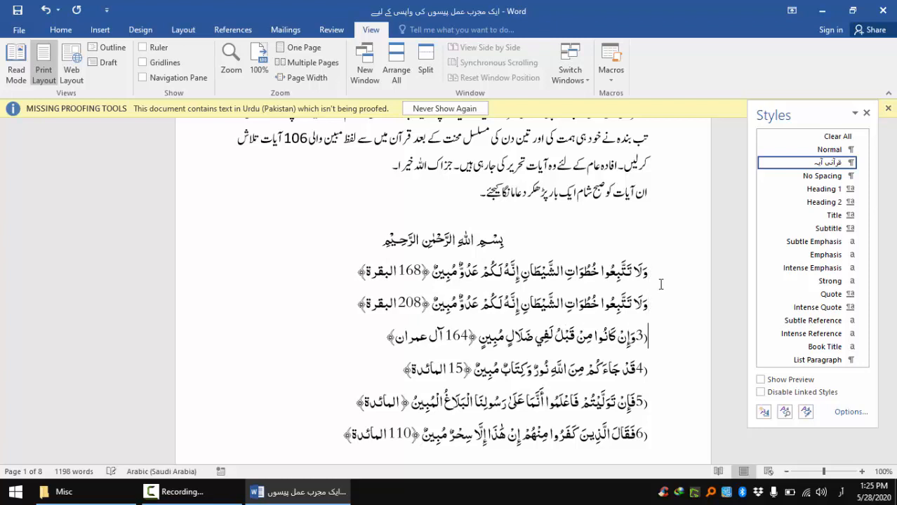
key("Delete")
key("Delete")
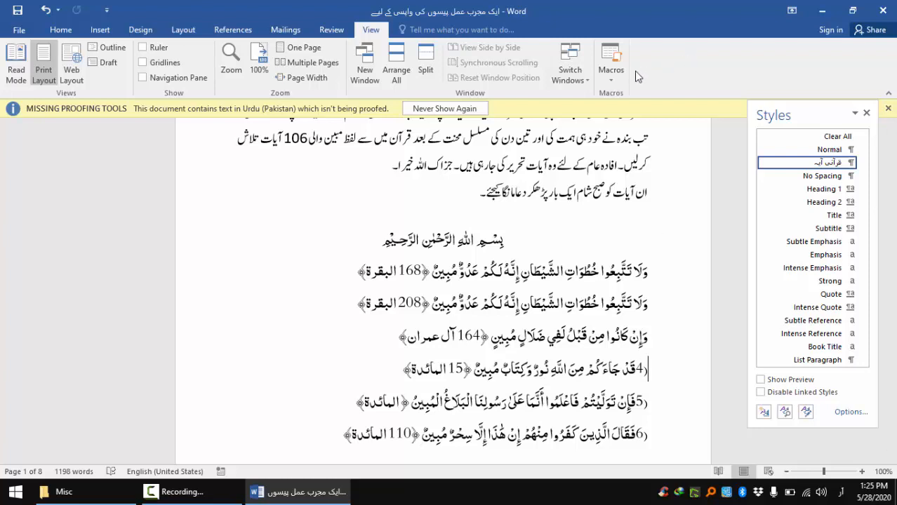
- Start recording a macro named cg and assign it the keyboard shortcut Ctrl+G
left_click(610, 74)
left_click(623, 110)
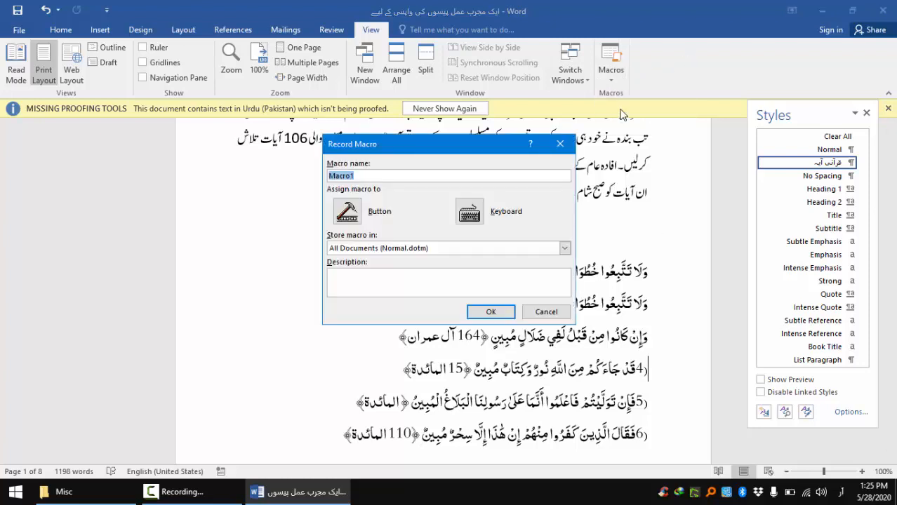
key("BackSpace")
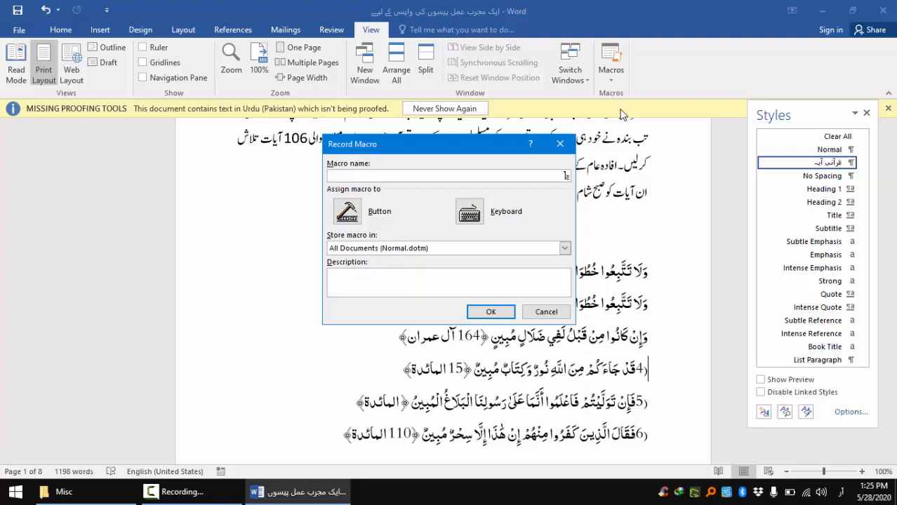
key("alt+shift")
type("cg")
key("Tab")
key("Tab")
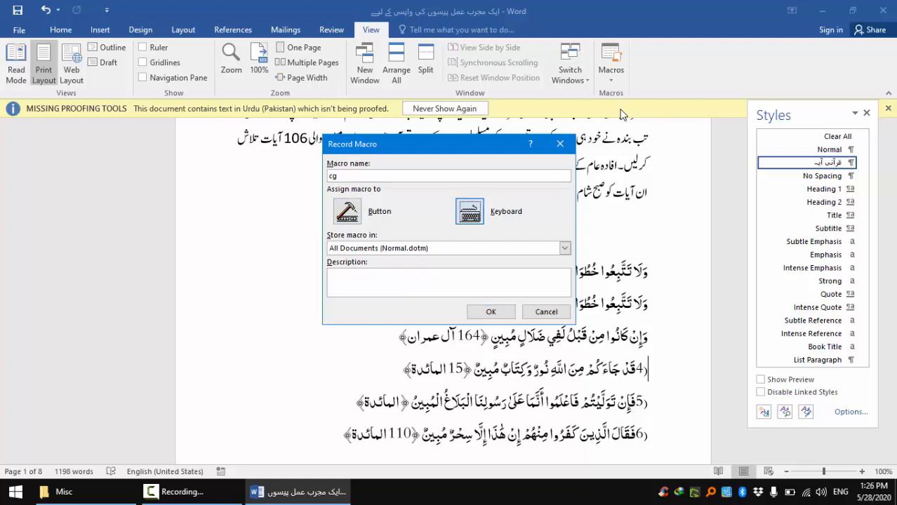
key("Return")
key("Left")
key("Return")
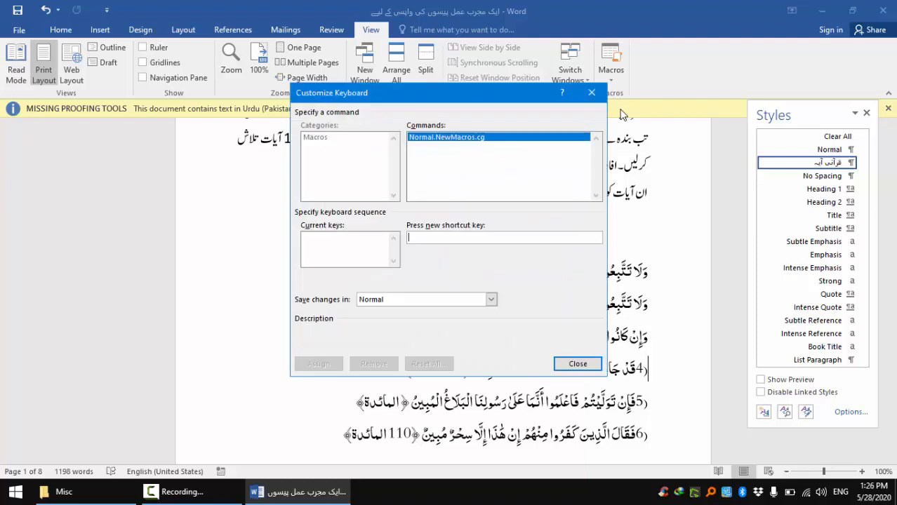
key("ctrl+g")
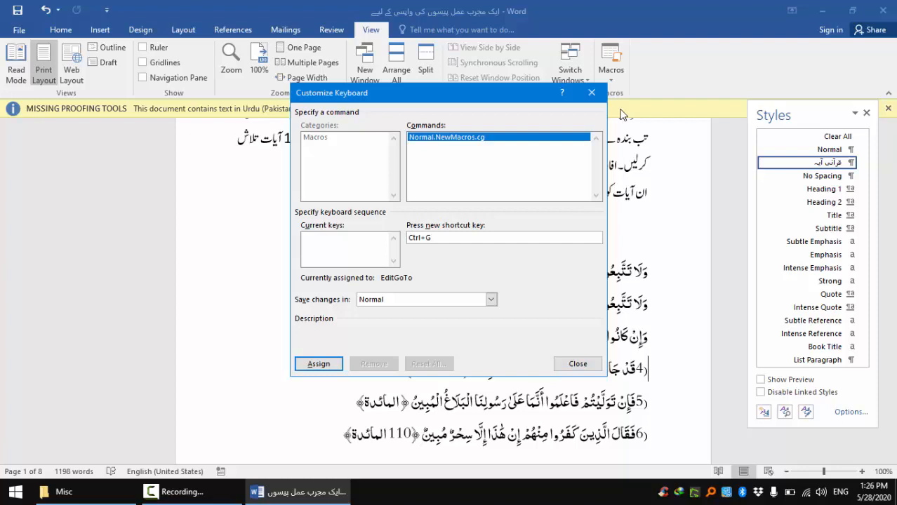
key("Return")
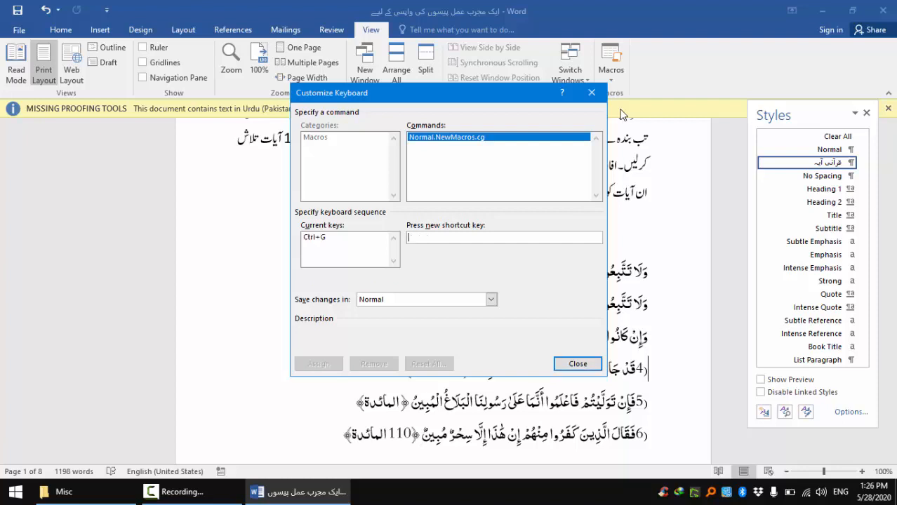
key("Return")
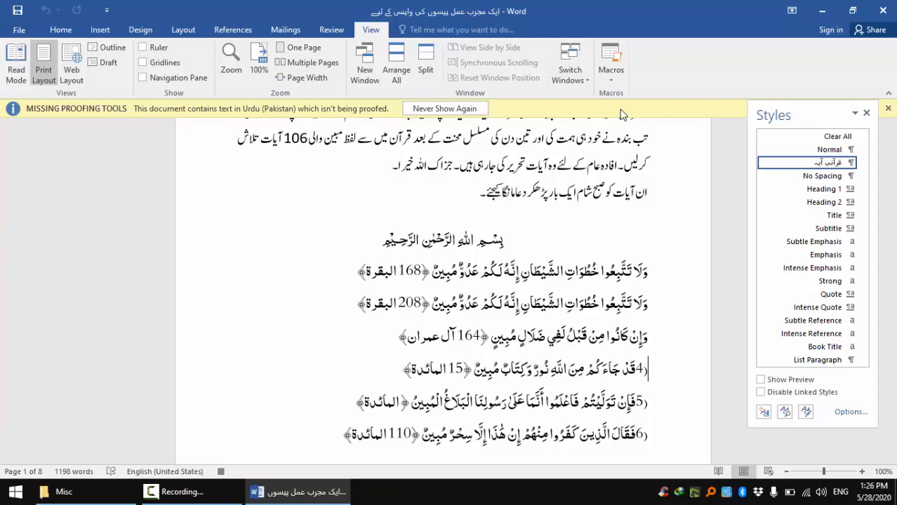
- Record deleting the number and bracket before verse 4 and moving to the start of verse 5, and stop recording
key("Delete")
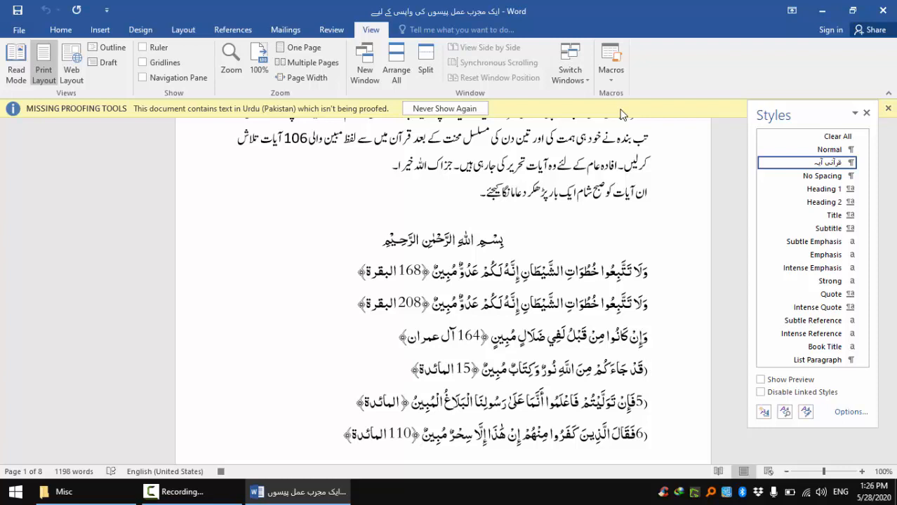
key("Delete")
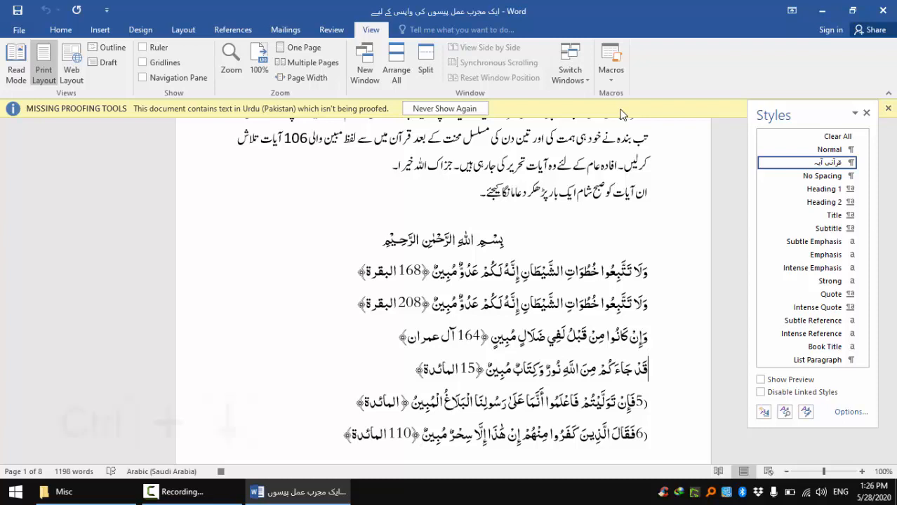
key("ctrl+Down")
left_click(612, 80)
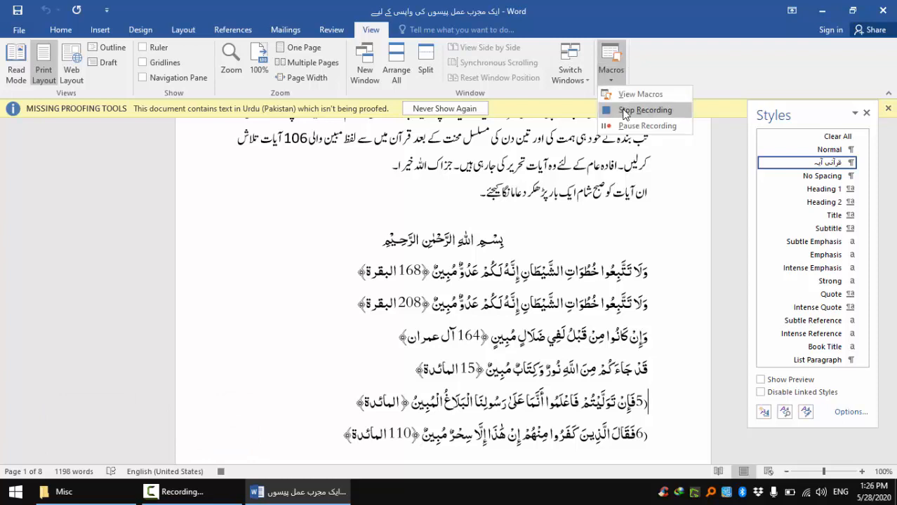
left_click(625, 111)
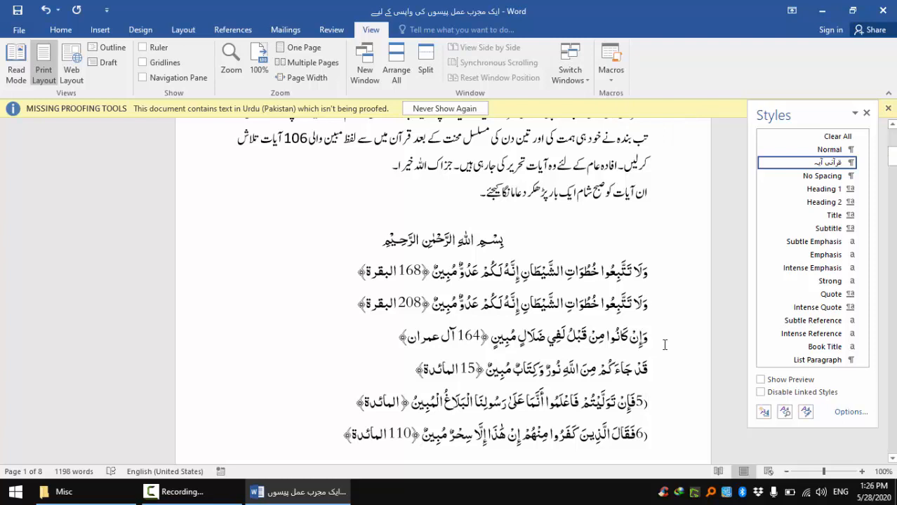
- Run the cg macro on verses 5 to 9 to strip their single-digit number prefixes
key("ctrl+q")
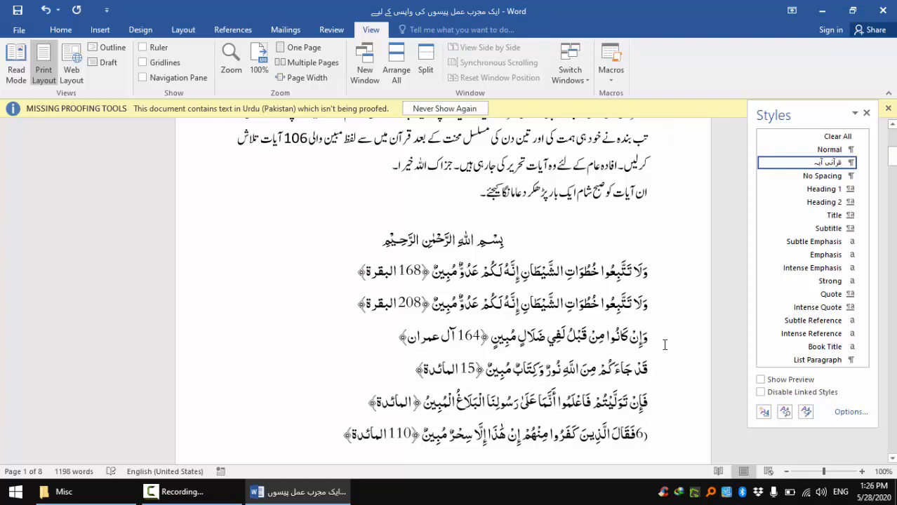
key("ctrl+q")
key("ctrl+q")
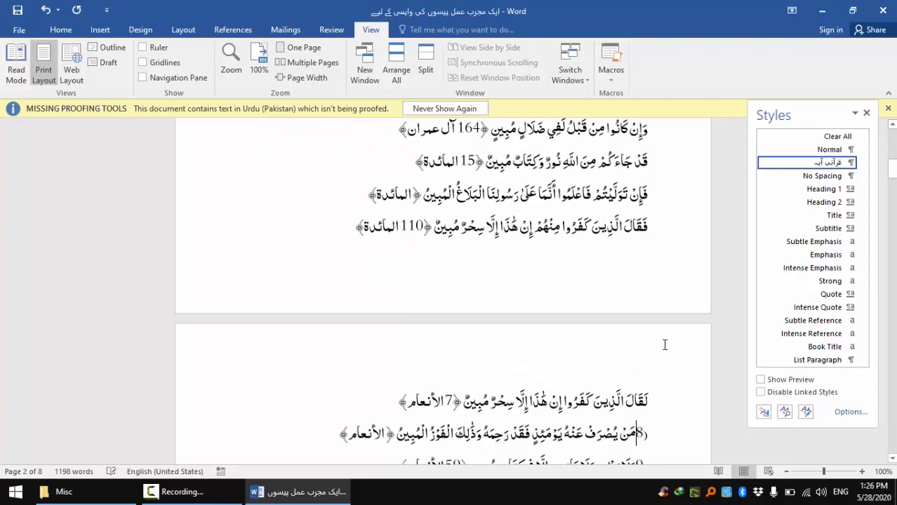
key("ctrl+q")
key("ctrl+q")
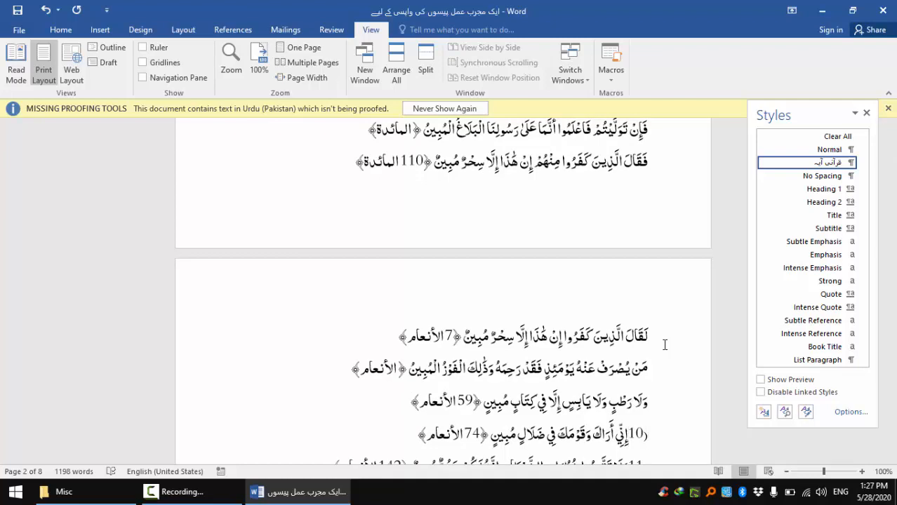
- Start recording a replacement cg macro from the start of verse 10, again assigned to the shortcut Ctrl+G
key("shift+Right")
key("shift+Right")
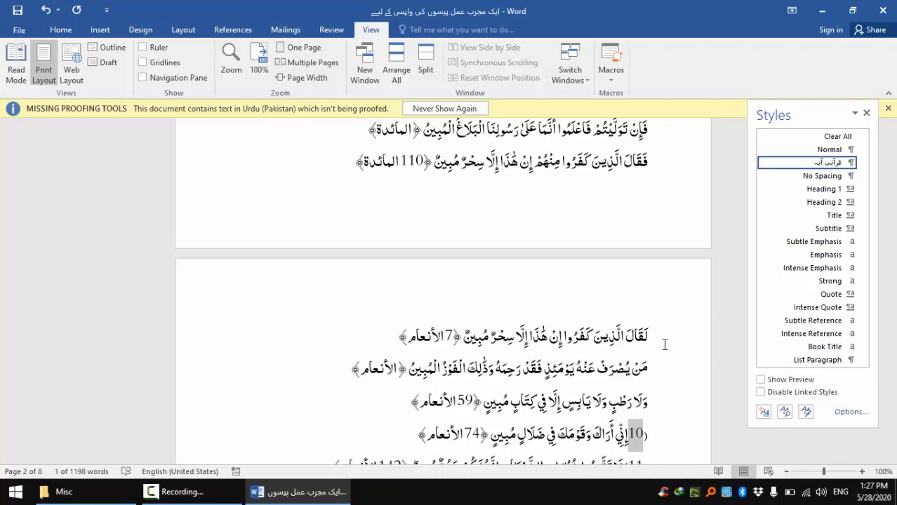
key("shift+Right")
key("Right")
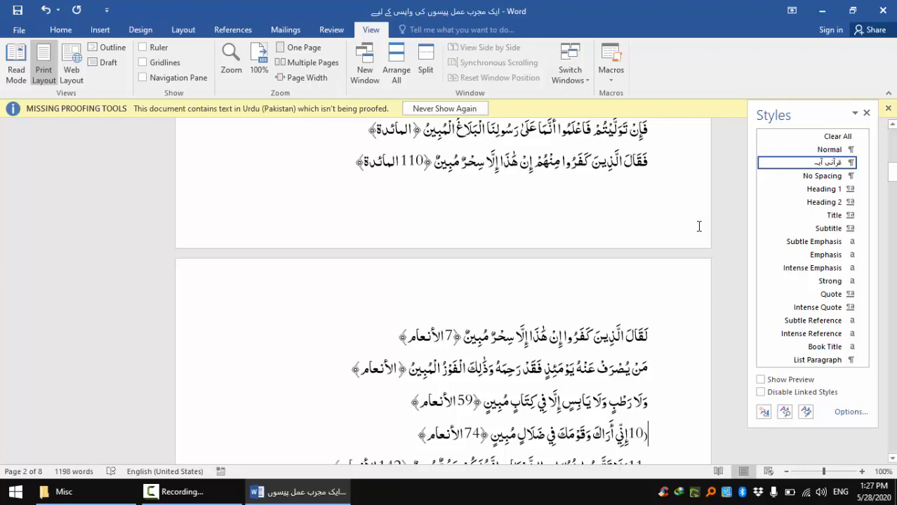
left_click(619, 73)
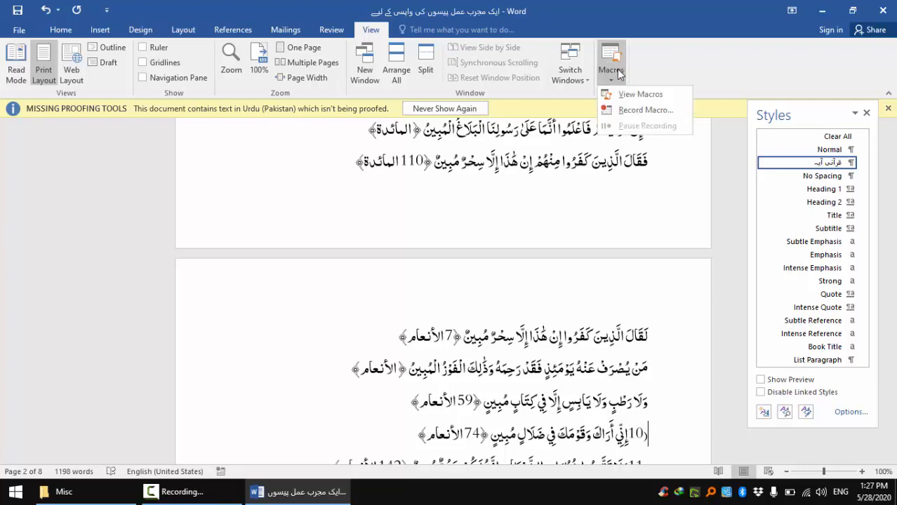
left_click(631, 111)
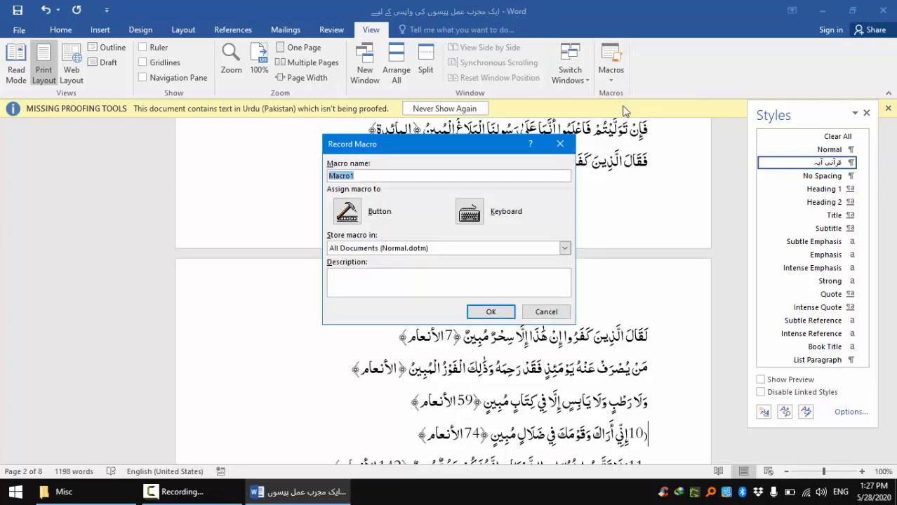
type("cg")
left_click(472, 212)
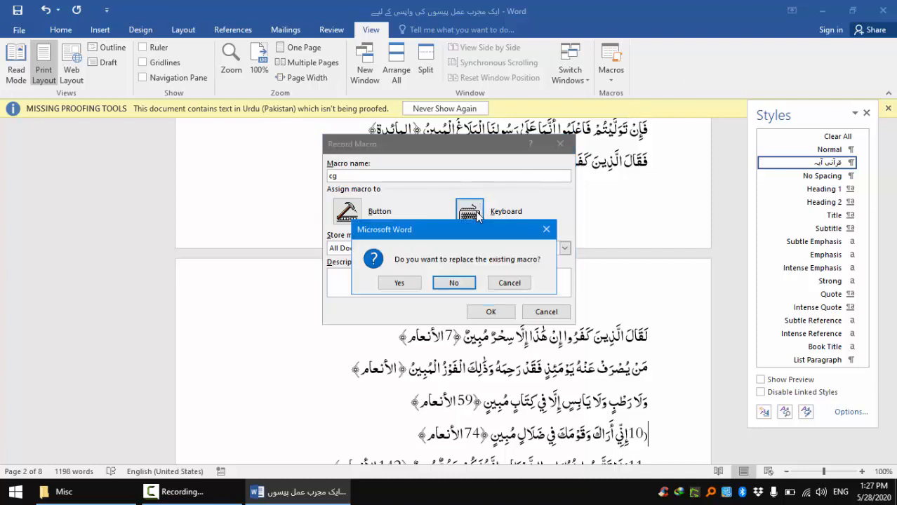
left_click(401, 282)
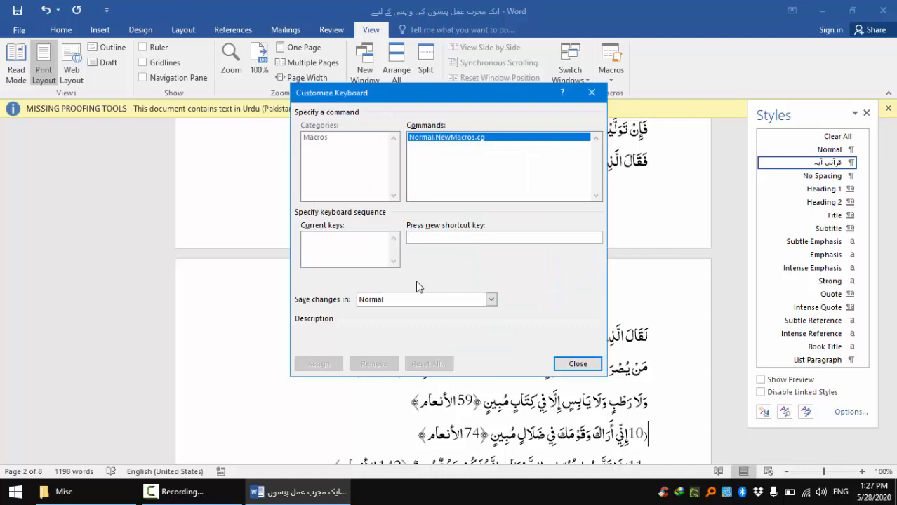
key("ctrl+g")
key("Return")
key("Escape")
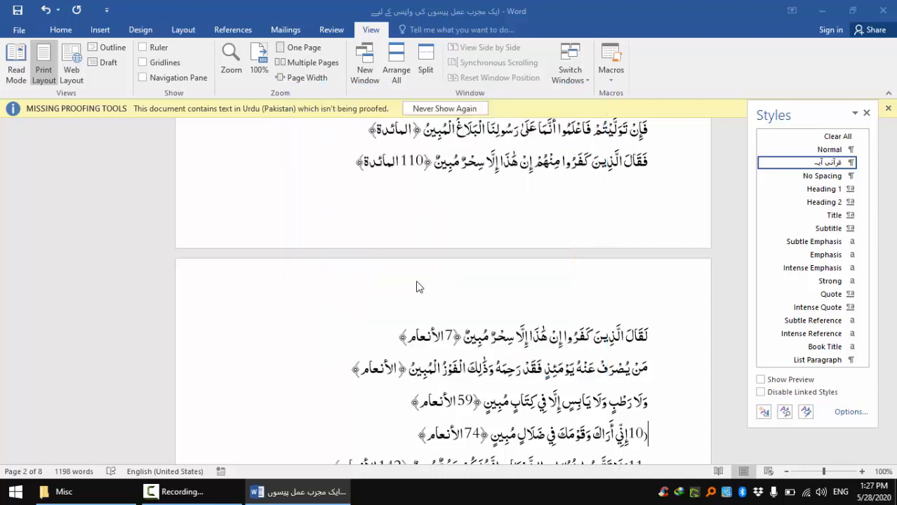
- Record deleting the three-character prefix of verse 10 and moving down to verse 11, and stop recording
key("Delete")
key("Delete")
key("Delete")
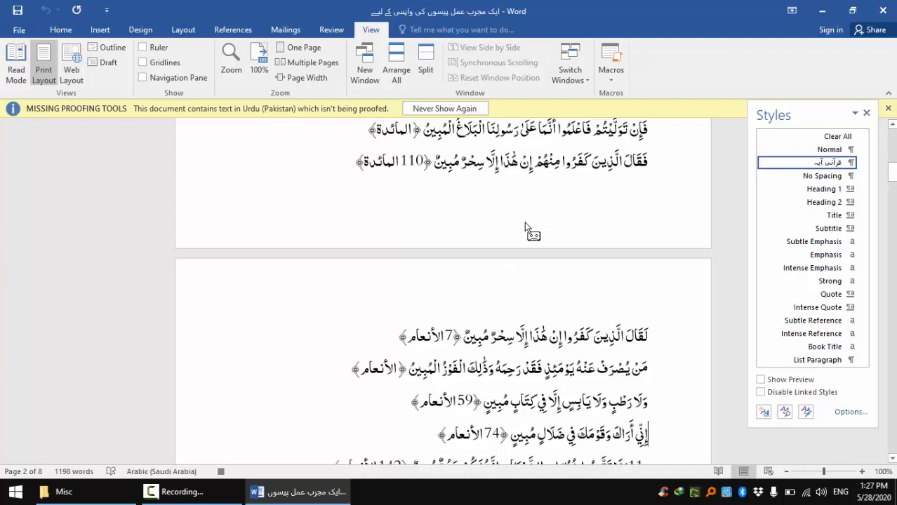
key("Down")
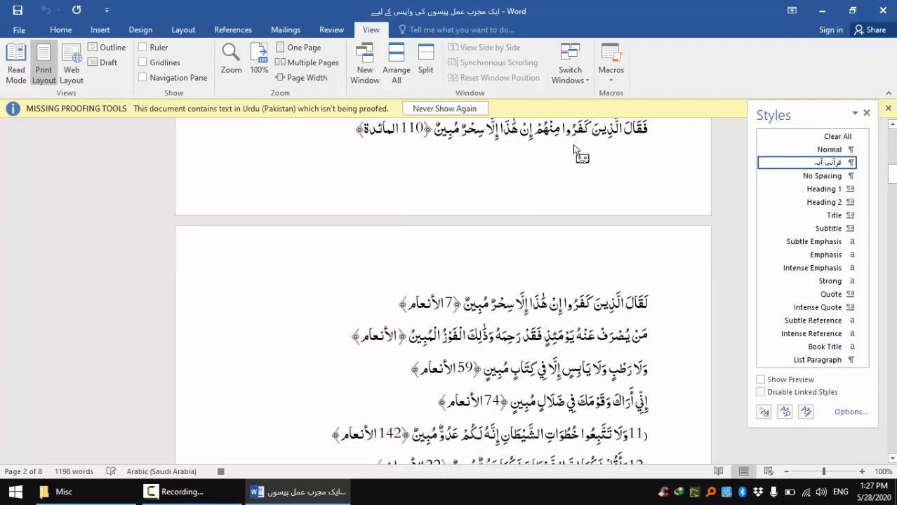
left_click(610, 85)
left_click(615, 108)
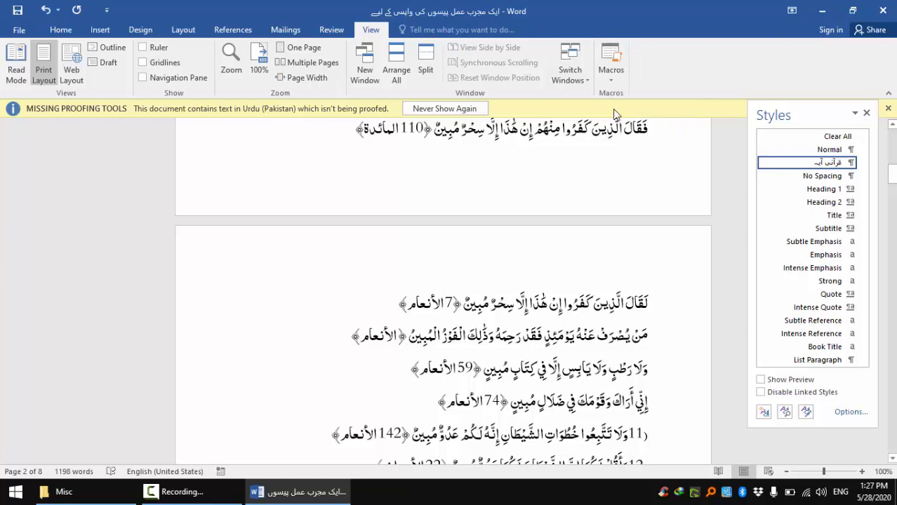
- Run the replacement cg macro on verses 11 to 24 to strip their two-digit number prefixes
key("Down")
key("Down")
key("Down")
key("Down")
key("Down")
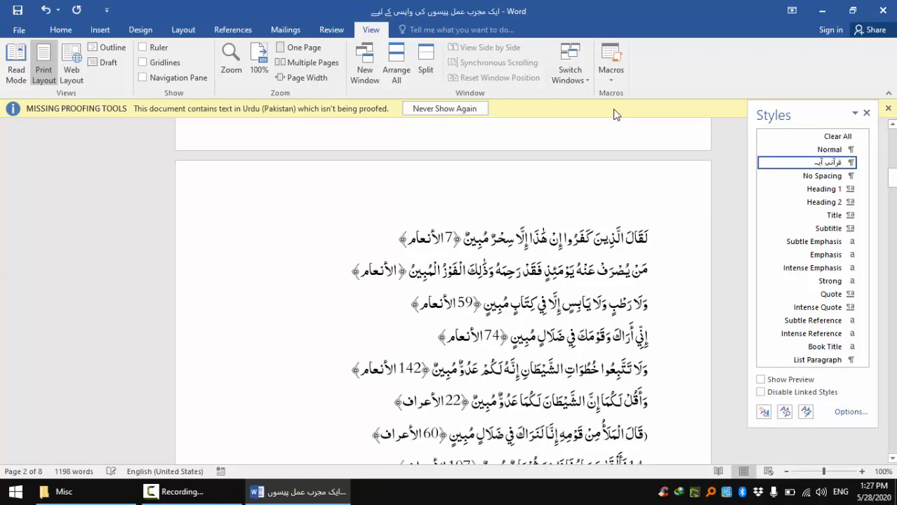
key("Down")
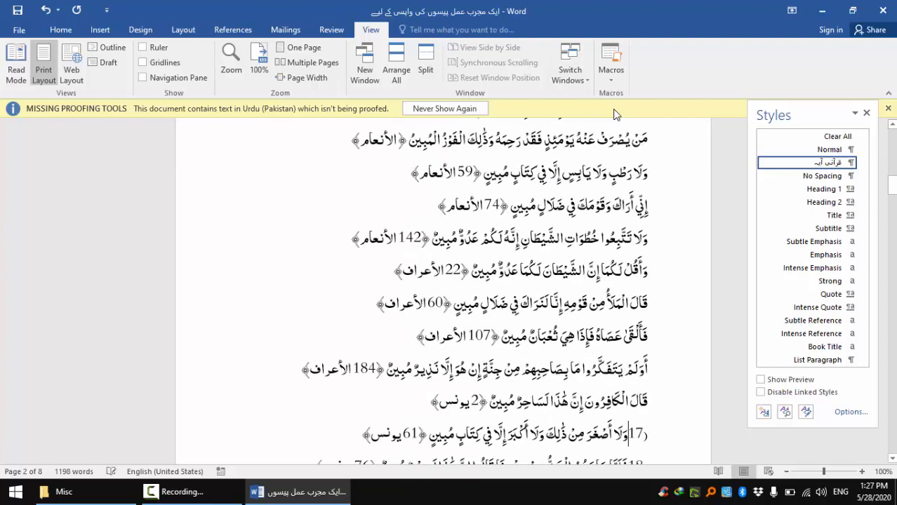
key("Down")
key("Down")
key("Down")
key("Down")
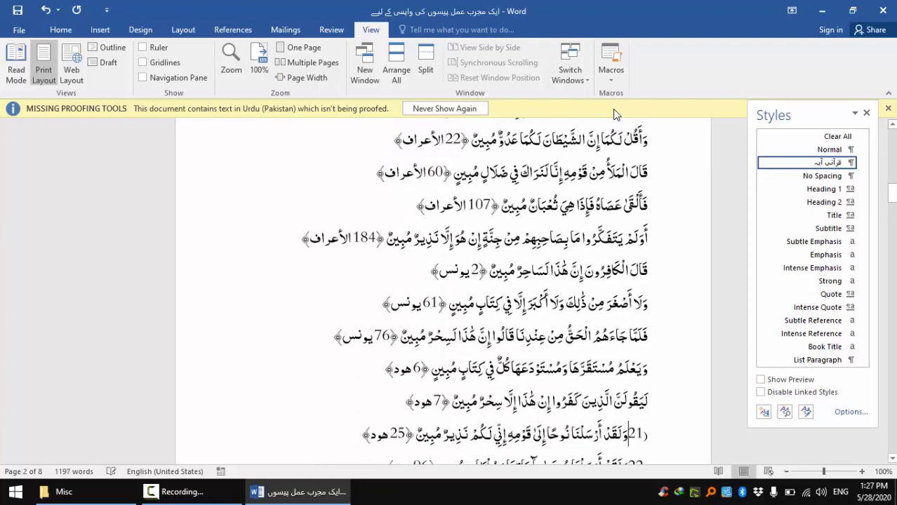
key("Down")
key("Down")
key("Down")
key("Down")
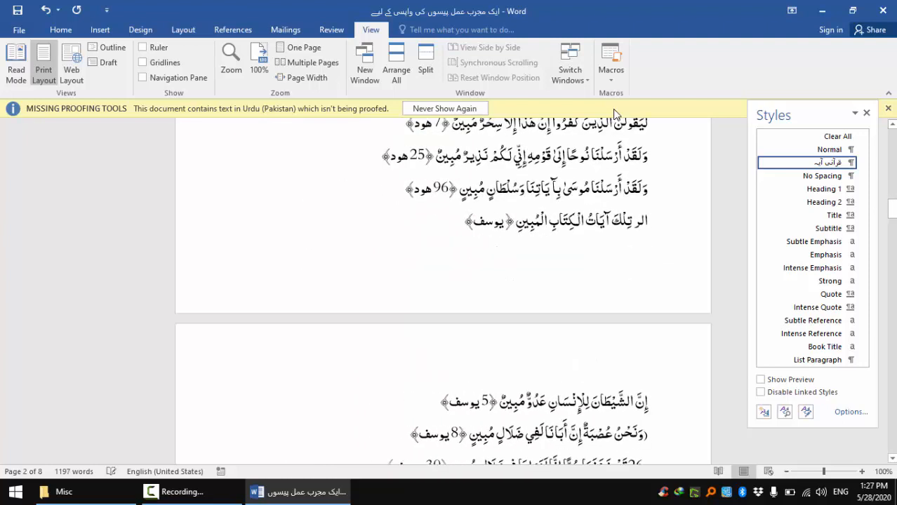
- Run the cg macro on verses 25 to 42 to remove the two-digit number and bracket before each verse
key("Down")
key("Down")
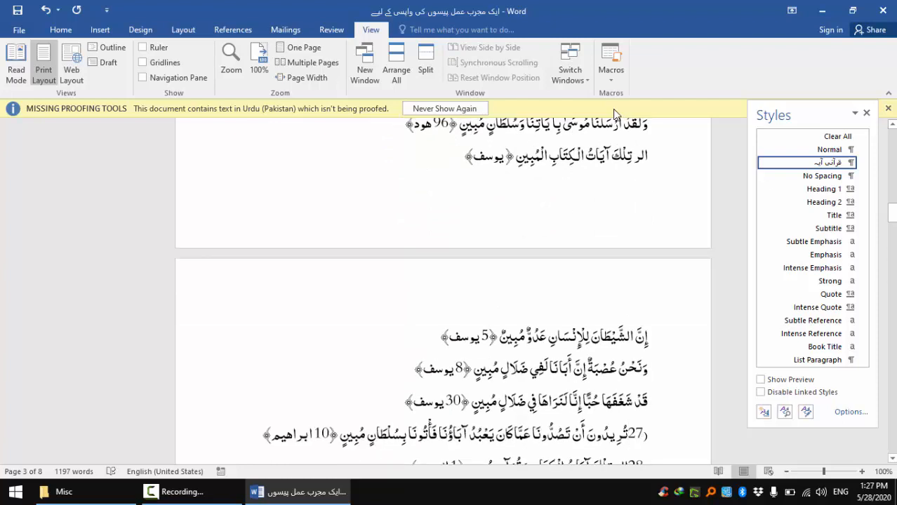
key("Down")
key("Down")
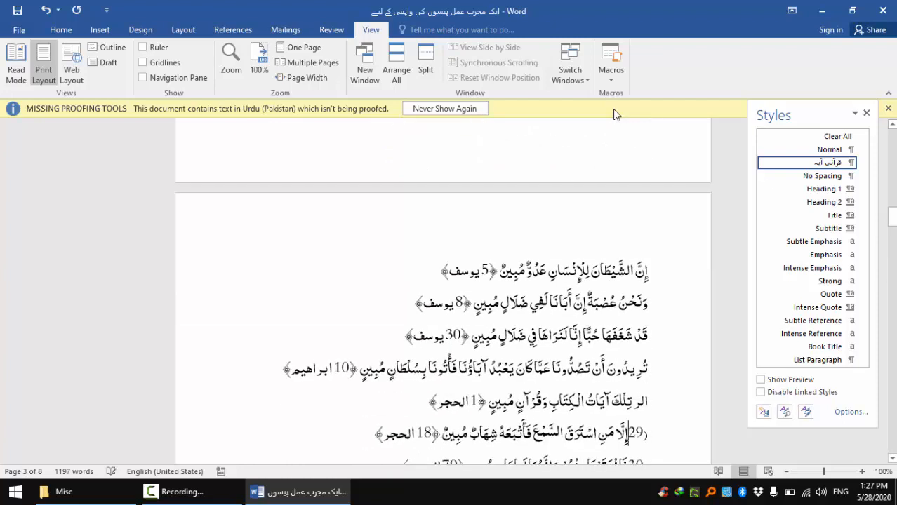
key("Down")
key("Down")
key("Down")
key("Down")
key("Down")
key("Down")
key("Down")
key("Down")
key("Down")
key("Down")
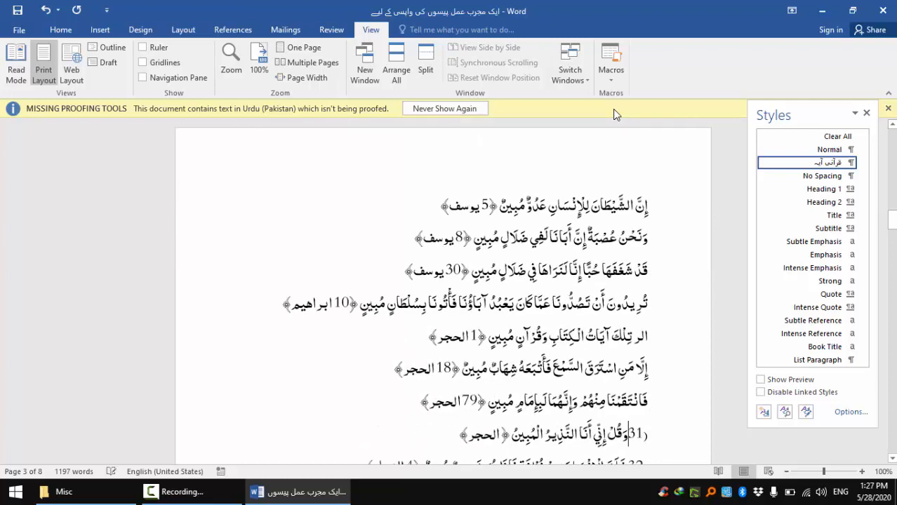
key("Down")
key("Down")
key("Down")
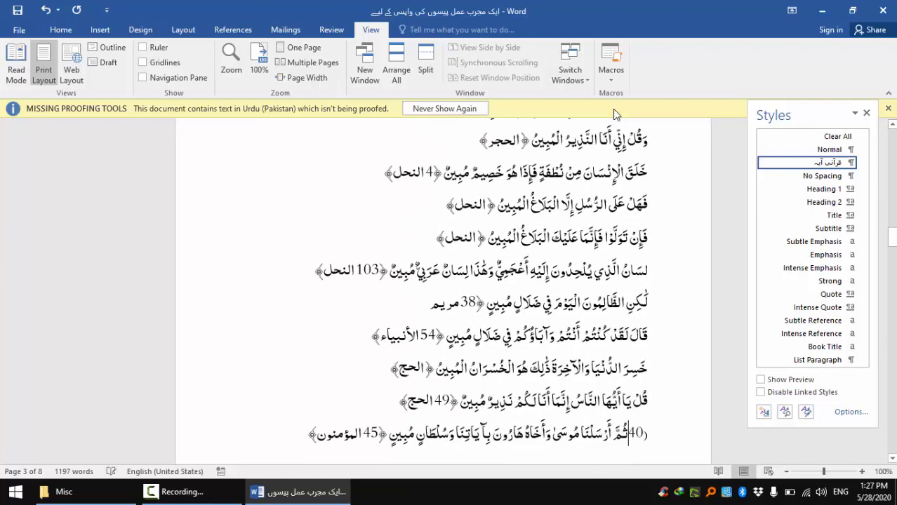
key("Down")
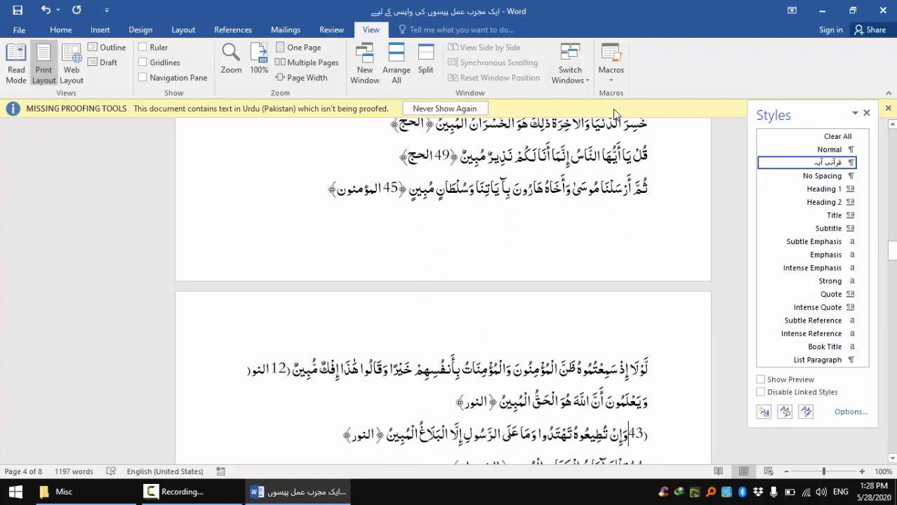
- Strip the two-digit number prefixes from verses 43 to 57 by running the cg macro on each line
key("Down")
key("BackSpace")
key("BackSpace")
key("BackSpace")
key("Down")
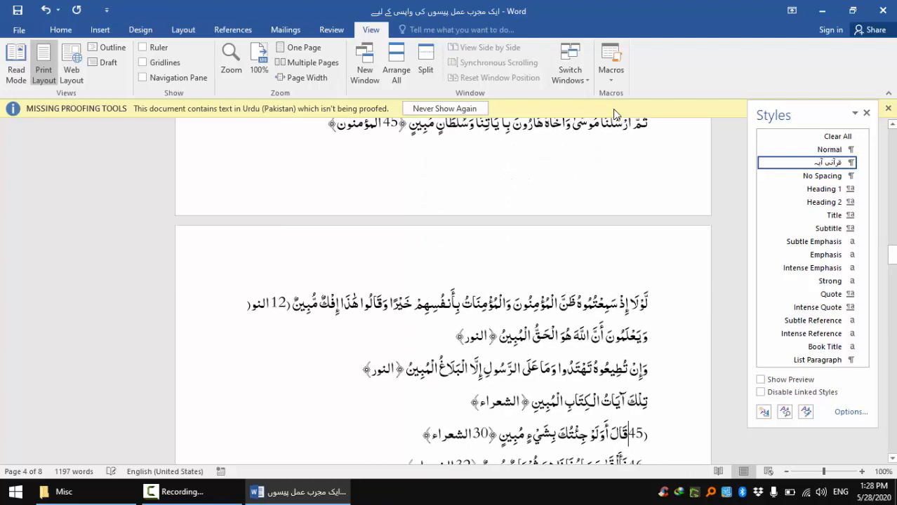
key("BackSpace")
key("BackSpace")
key("BackSpace")
key("Down")
key("BackSpace")
key("BackSpace")
key("BackSpace")
key("Down")
key("BackSpace")
key("BackSpace")
key("BackSpace")
key("Down")
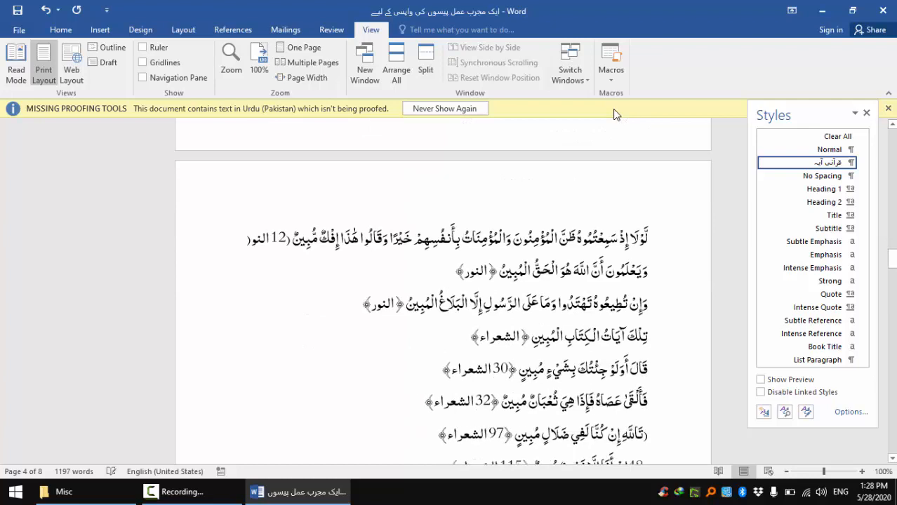
key("BackSpace")
key("BackSpace")
key("BackSpace")
key("Down")
key("BackSpace")
key("BackSpace")
key("Down")
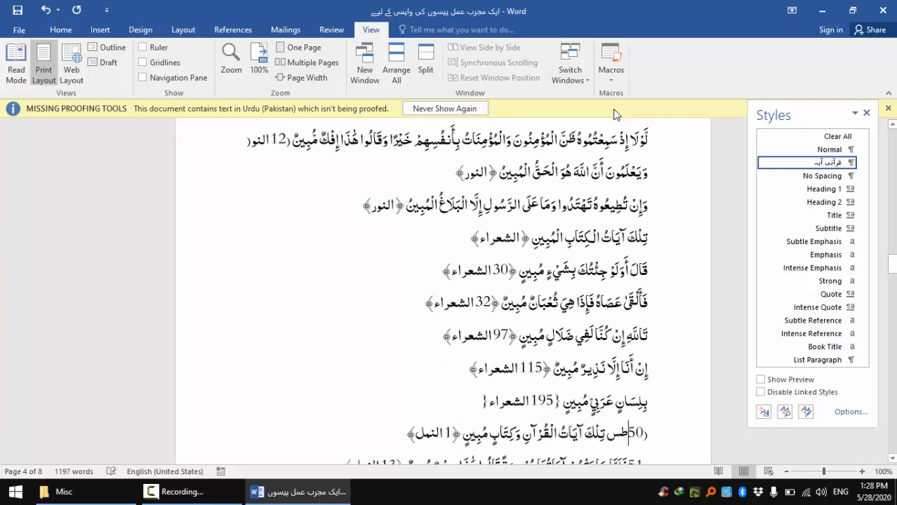
key("BackSpace")
key("BackSpace")
key("BackSpace")
key("Down")
key("BackSpace")
key("BackSpace")
key("BackSpace")
key("Down")
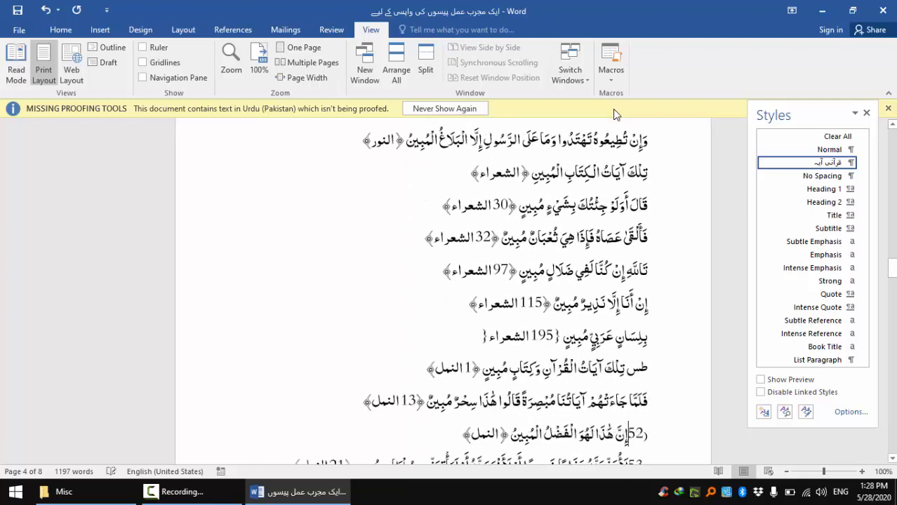
key("BackSpace")
key("BackSpace")
key("BackSpace")
key("Down")
key("BackSpace")
key("BackSpace")
key("BackSpace")
key("Down")
key("BackSpace")
key("BackSpace")
key("BackSpace")
key("Down")
key("BackSpace")
key("BackSpace")
key("BackSpace")
key("Down")
key("BackSpace")
key("BackSpace")
key("BackSpace")
key("Down")
key("BackSpace")
key("BackSpace")
key("BackSpace")
key("Down")
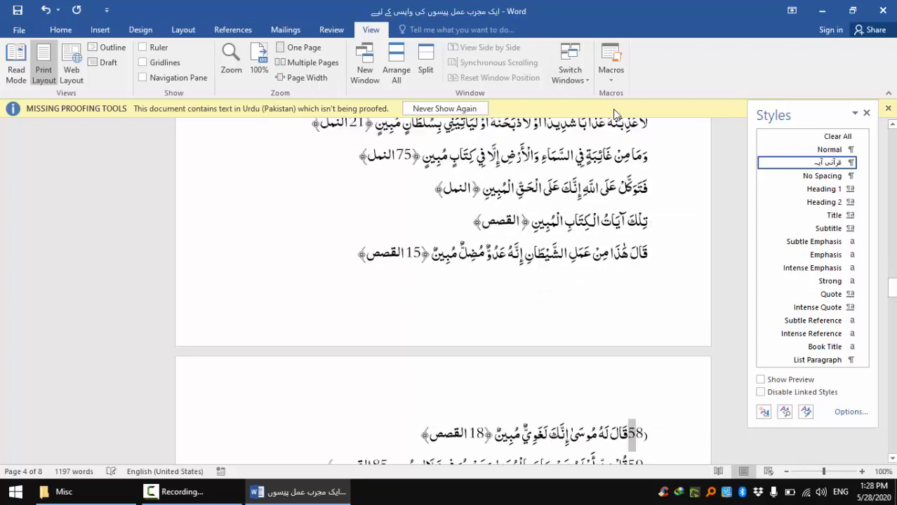
- Repeat the cg macro on verses 58 to 75 to delete their number and bracket prefixes
key("BackSpace")
key("BackSpace")
key("BackSpace")
key("Down")
key("BackSpace")
key("BackSpace")
key("BackSpace")
key("Down")
key("BackSpace")
key("BackSpace")
key("BackSpace")
key("Down")
key("BackSpace")
key("BackSpace")
key("BackSpace")
key("Down")
key("BackSpace")
key("BackSpace")
key("BackSpace")
key("Down")
key("BackSpace")
key("BackSpace")
key("BackSpace")
key("Down")
key("BackSpace")
key("BackSpace")
key("BackSpace")
key("Down")
key("BackSpace")
key("BackSpace")
key("BackSpace")
key("Down")
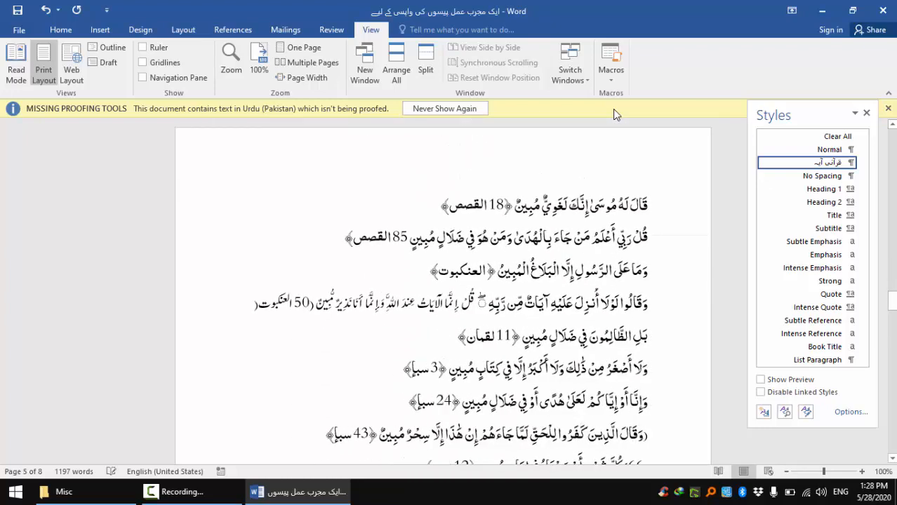
key("BackSpace")
key("BackSpace")
key("BackSpace")
key("Down")
key("BackSpace")
key("BackSpace")
key("BackSpace")
key("Down")
key("BackSpace")
key("BackSpace")
key("BackSpace")
key("Down")
key("BackSpace")
key("BackSpace")
key("BackSpace")
key("Down")
key("BackSpace")
key("BackSpace")
key("BackSpace")
key("Down")
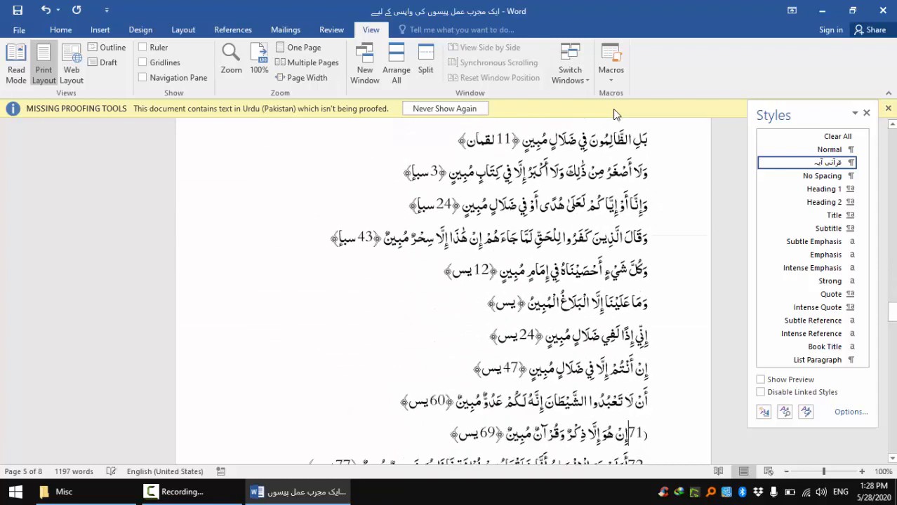
key("BackSpace")
key("BackSpace")
key("BackSpace")
key("Down")
key("BackSpace")
key("BackSpace")
key("BackSpace")
key("Down")
key("BackSpace")
key("BackSpace")
key("BackSpace")
key("Down")
key("BackSpace")
key("BackSpace")
key("BackSpace")
key("Down")
key("BackSpace")
key("BackSpace")
key("BackSpace")
key("Down")
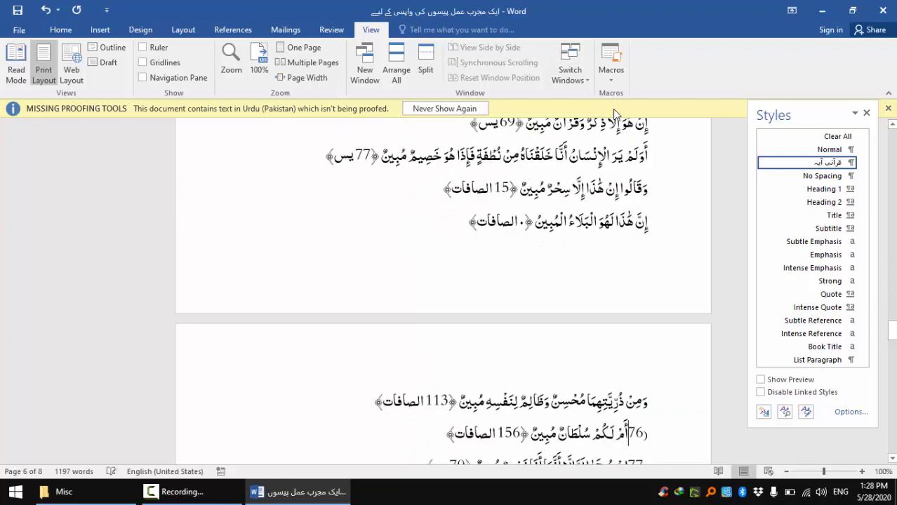
- Strip the number and bracket prefixes from verses 76 to 82
key("BackSpace")
key("BackSpace")
key("BackSpace")
key("Down")
key("BackSpace")
key("BackSpace")
key("BackSpace")
key("Down")
key("BackSpace")
key("BackSpace")
key("BackSpace")
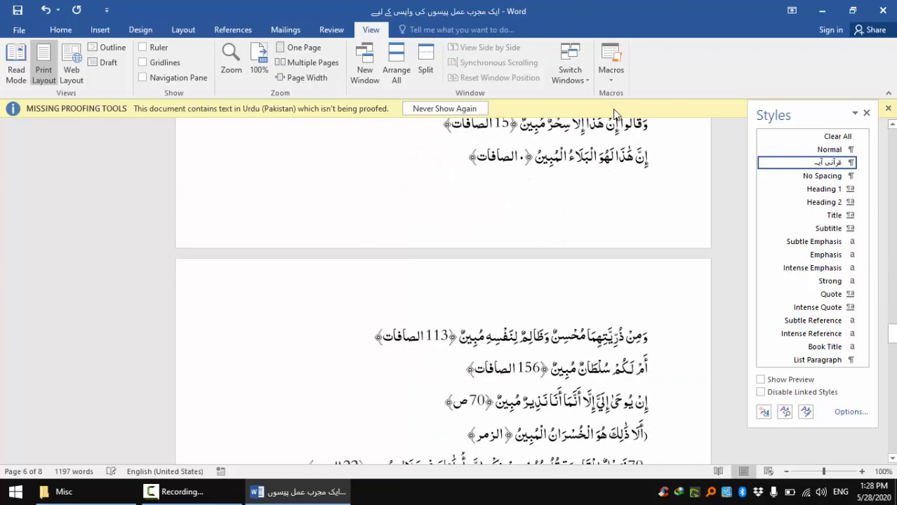
key("Down")
key("BackSpace")
key("BackSpace")
key("BackSpace")
key("Down")
key("BackSpace")
key("BackSpace")
key("BackSpace")
key("Down")
key("BackSpace")
key("BackSpace")
key("BackSpace")
key("Down")
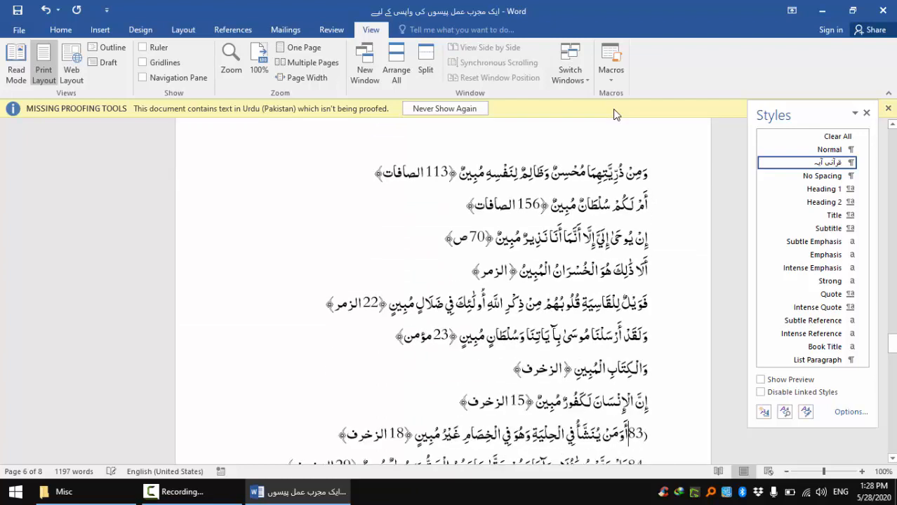
- Delete the two-digit number and bracket before each of verses 83 to 89
key("BackSpace")
key("BackSpace")
key("BackSpace")
key("Down")
key("BackSpace")
key("BackSpace")
key("BackSpace")
key("Down")
key("BackSpace")
key("BackSpace")
key("BackSpace")
key("Down")
key("BackSpace")
key("BackSpace")
key("BackSpace")
key("Down")
key("BackSpace")
key("BackSpace")
key("BackSpace")
key("Down")
key("BackSpace")
key("BackSpace")
key("BackSpace")
key("Down")
key("BackSpace")
key("BackSpace")
key("BackSpace")
key("Down")
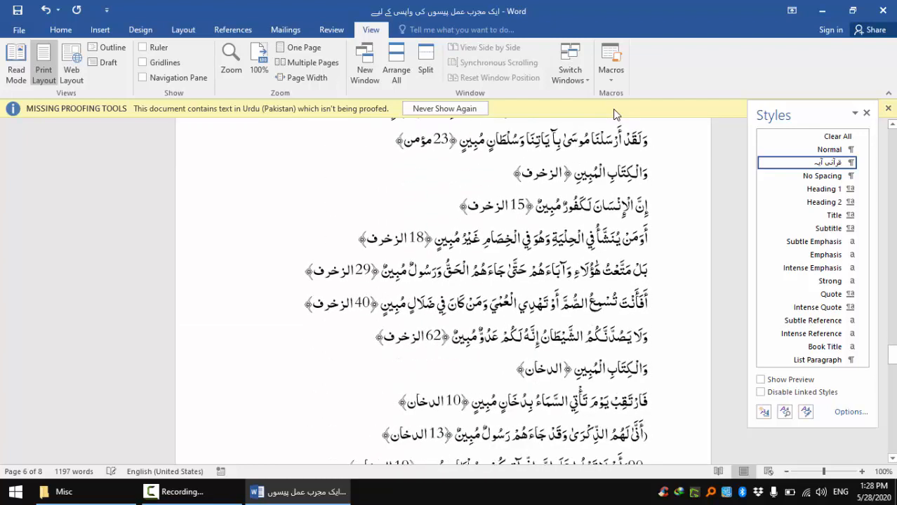
- Continue removing the typed number prefixes from verses 90 to 95
key("BackSpace")
key("BackSpace")
key("BackSpace")
key("Down")
key("BackSpace")
key("BackSpace")
key("BackSpace")
key("Down")
key("BackSpace")
key("BackSpace")
key("BackSpace")
key("Down")
key("BackSpace")
key("BackSpace")
key("BackSpace")
key("Down")
key("BackSpace")
key("BackSpace")
key("BackSpace")
key("Down")
key("BackSpace")
key("BackSpace")
key("BackSpace")
key("Down")
key("BackSpace")
key("BackSpace")
key("BackSpace")
key("Down")
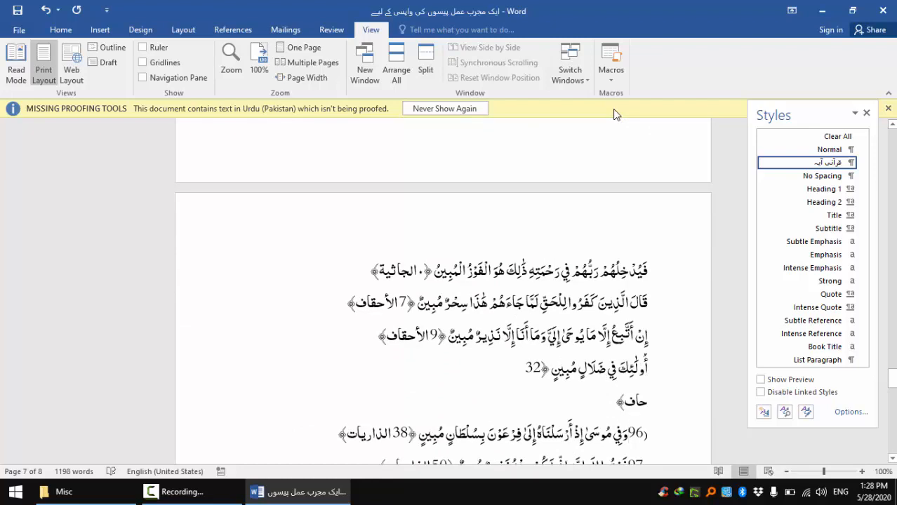
- Restore the missing letters الأ before حاف in verse 95's reference and rejoin that line to the verse above
key("Up")
type("لأح")
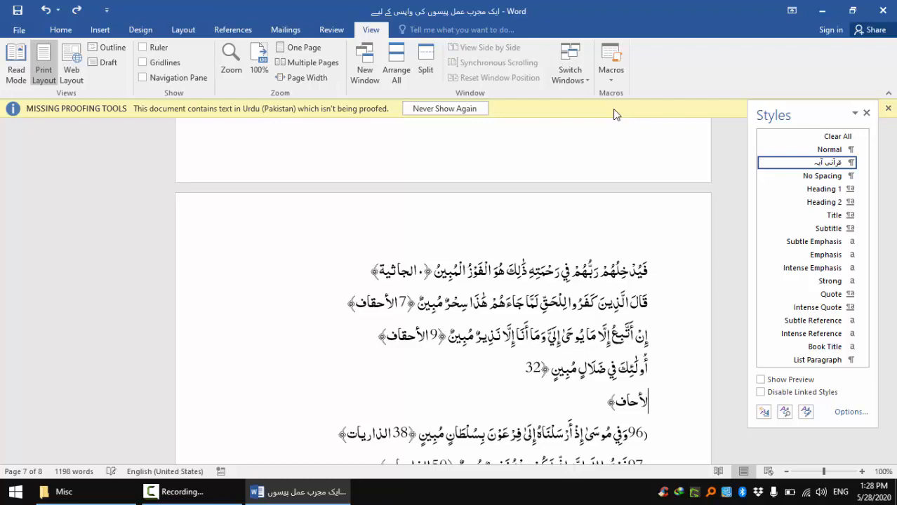
type("ا")
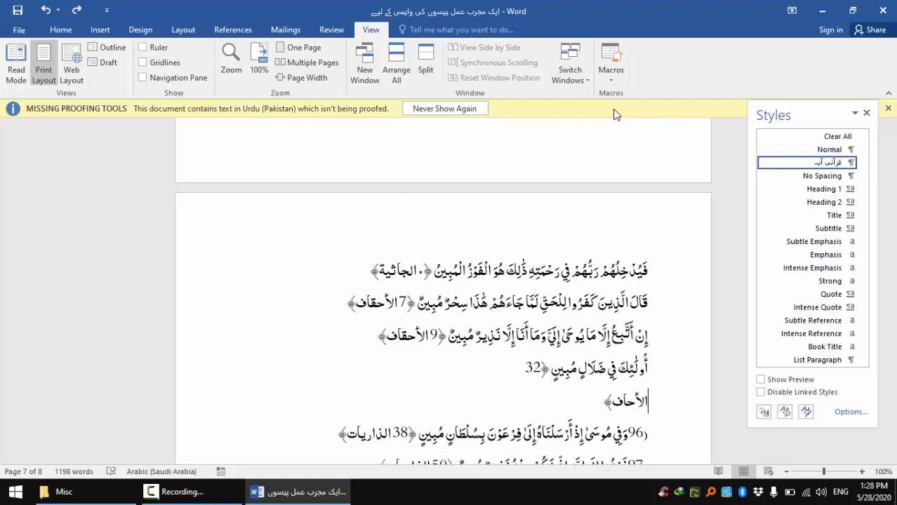
key("Up")
key("End")
key("Delete")
- Insert the missing letter ق in verse 95's reference to complete the surah name الأحقاف
key("Left")
key("Left")
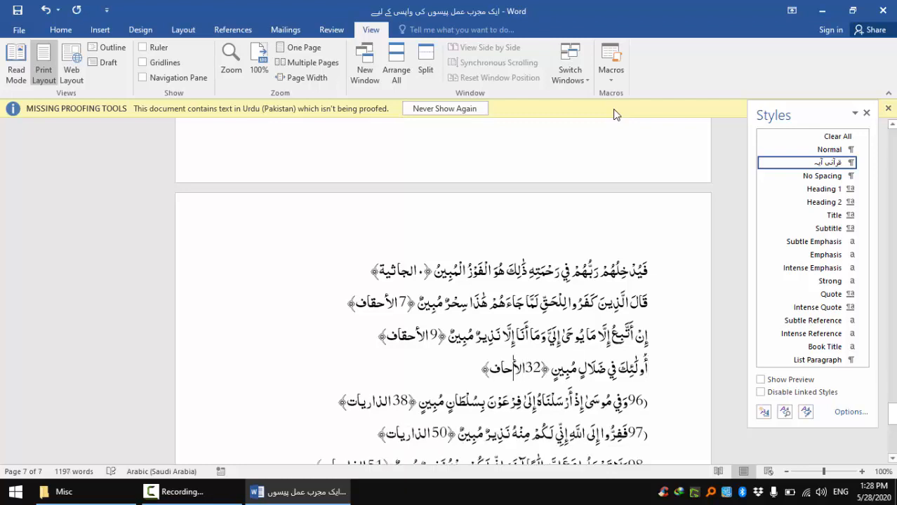
type("q")
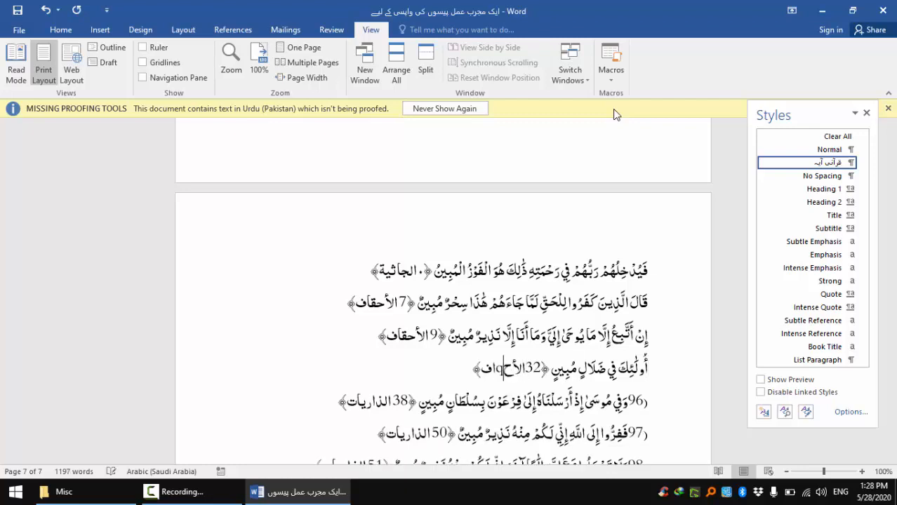
key("BackSpace")
type("ق")
- Clear the direct character formatting from the letters حقاف in verse 95's reference
key("ctrl+space")
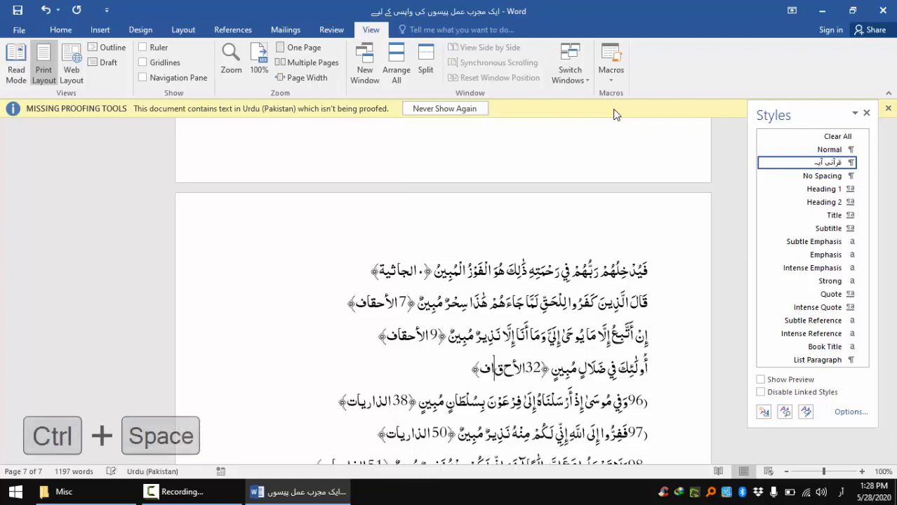
key("Left")
key("Left")
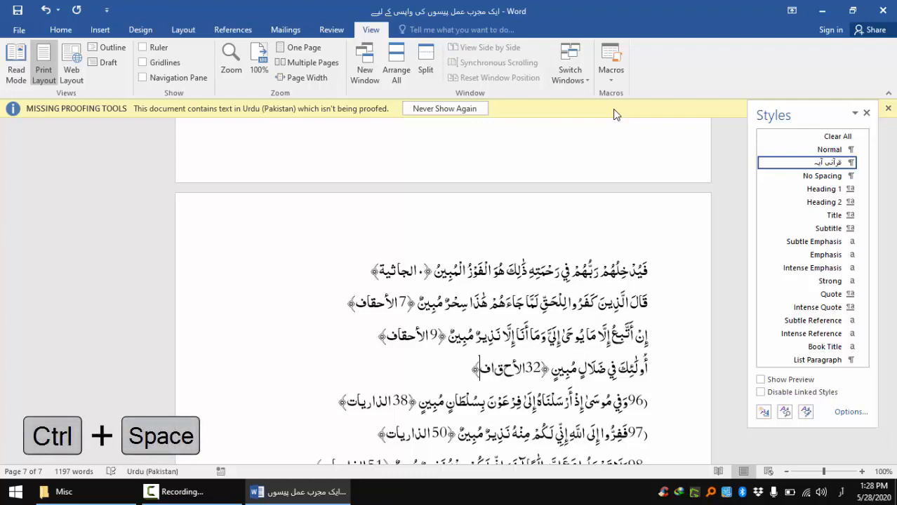
key("shift+Right")
key("shift+Right")
key("shift+Right")
key("shift+Right")
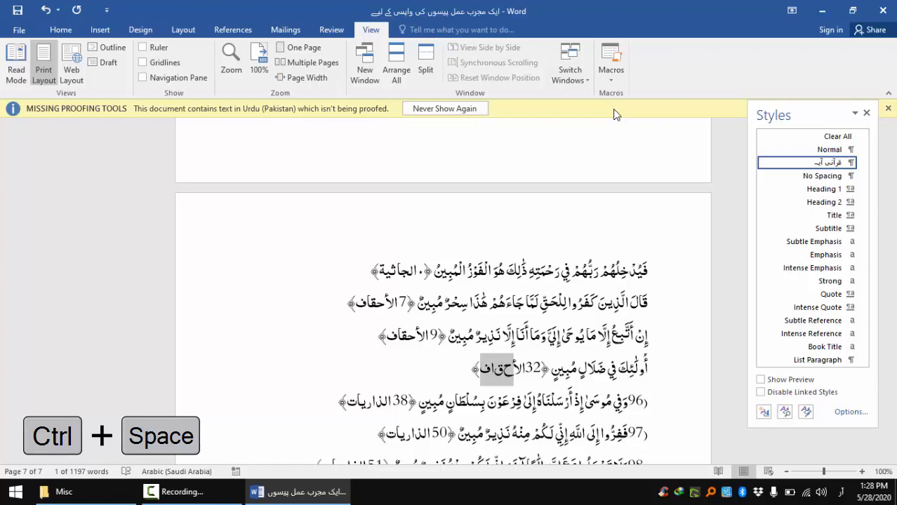
key("ctrl+space")
- Delete the number and bracket prefixes at the start of verses 96 to 98
key("Down")
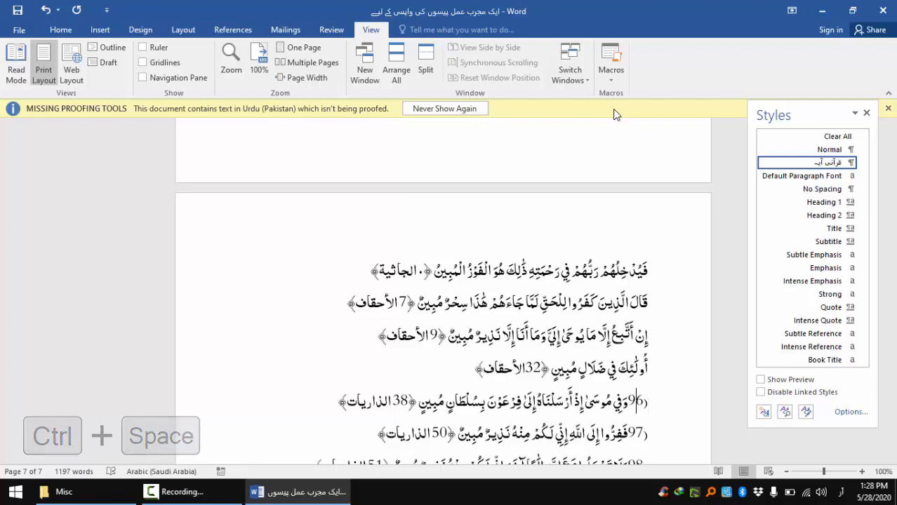
key("Home")
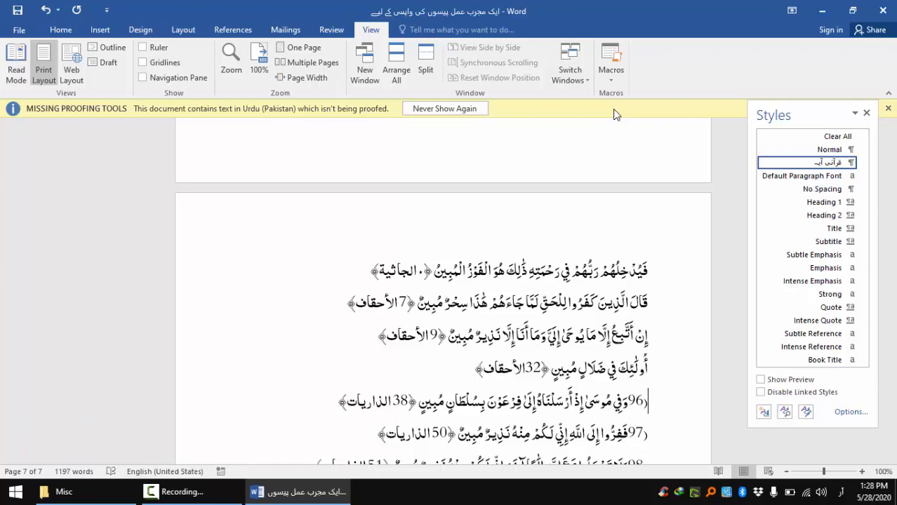
key("Delete")
key("Delete")
key("Delete")
key("Down")
key("Home")
key("Delete")
key("Delete")
key("Delete")
key("Down")
key("Home")
key("Delete")
key("Delete")
key("Delete")
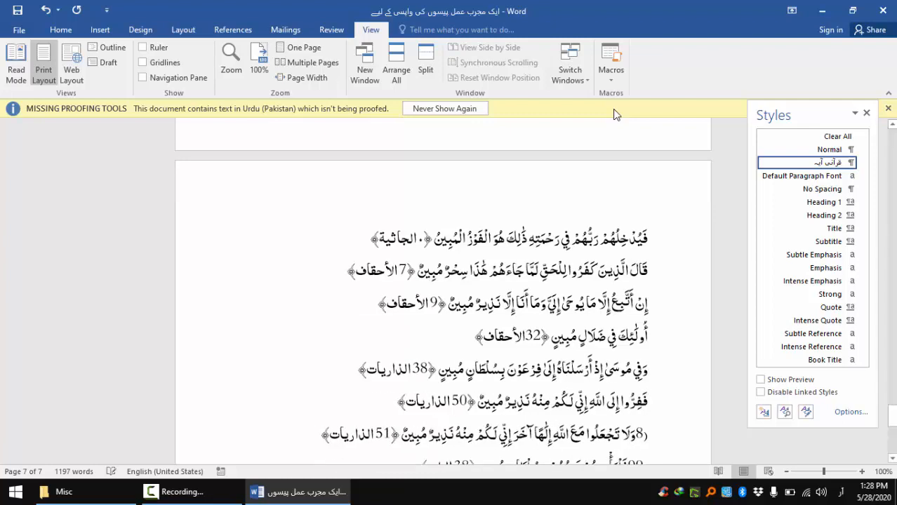
- Remove the number prefixes from verses 99 and 100, including the stray bracket before verse 100
key("Down")
key("Home")
key("Delete")
key("Delete")
key("Down")
key("Home")
key("Delete")
key("Delete")
key("Delete")
key("Down")
key("Home")
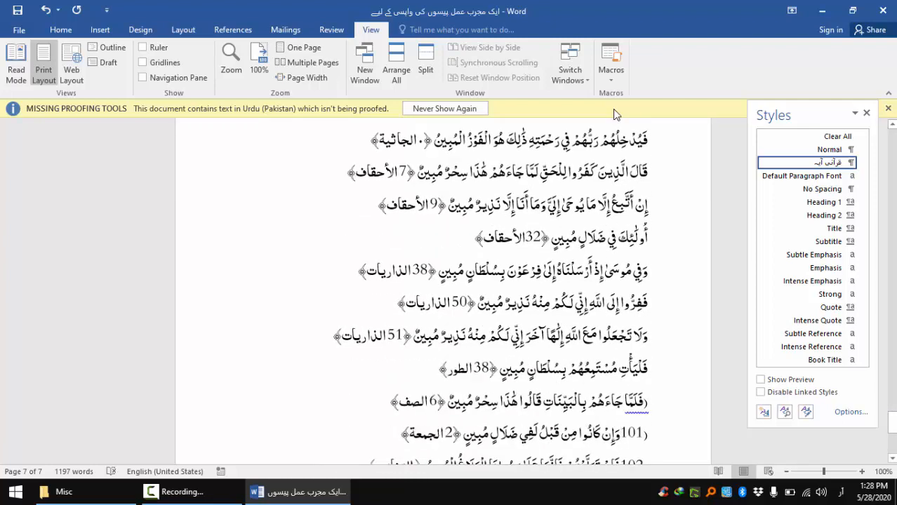
key("Delete")
key("Up")
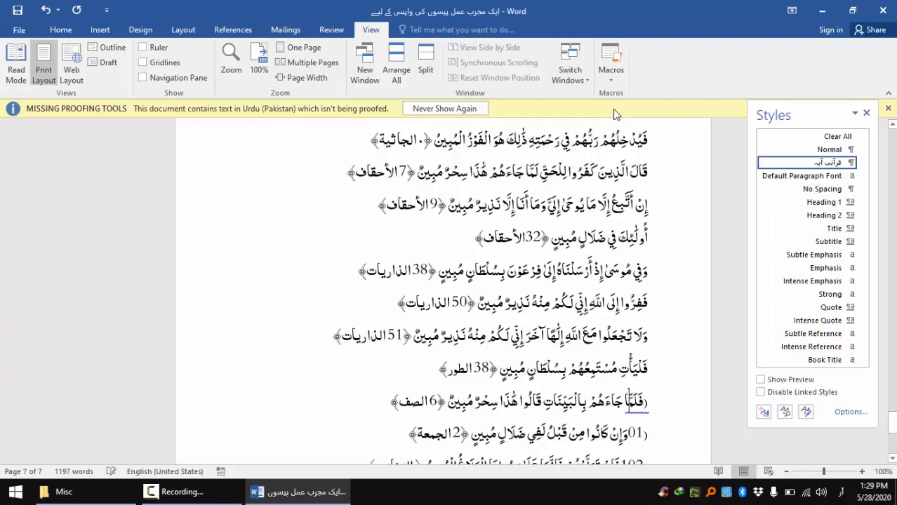
key("Delete")
key("Down")
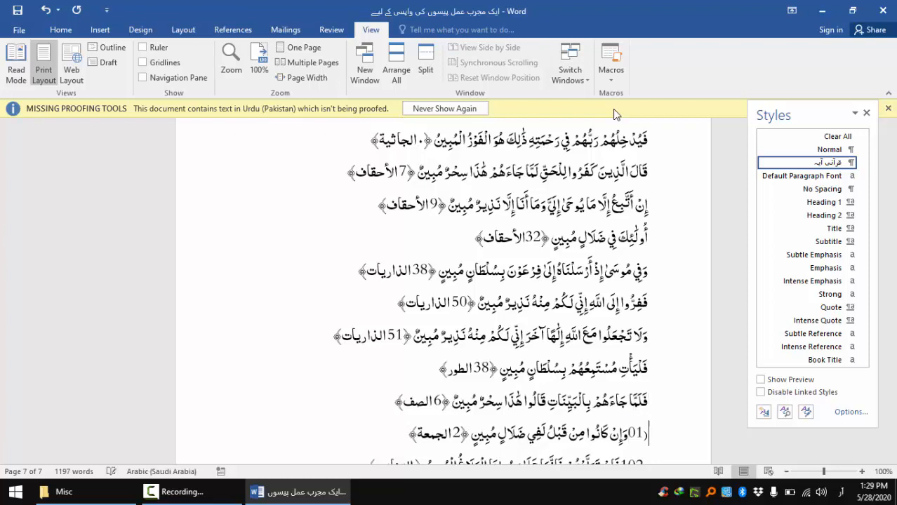
key("Left")
key("Delete")
key("Delete")
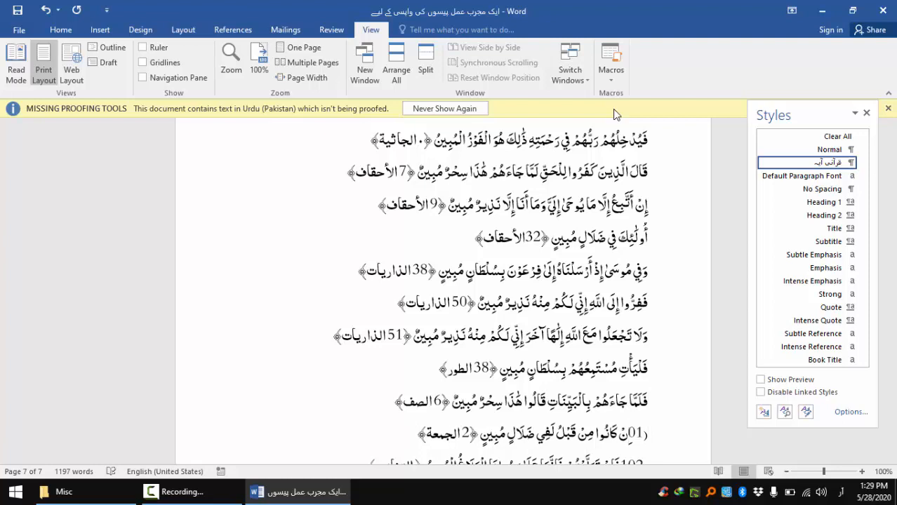
key("ctrl+z")
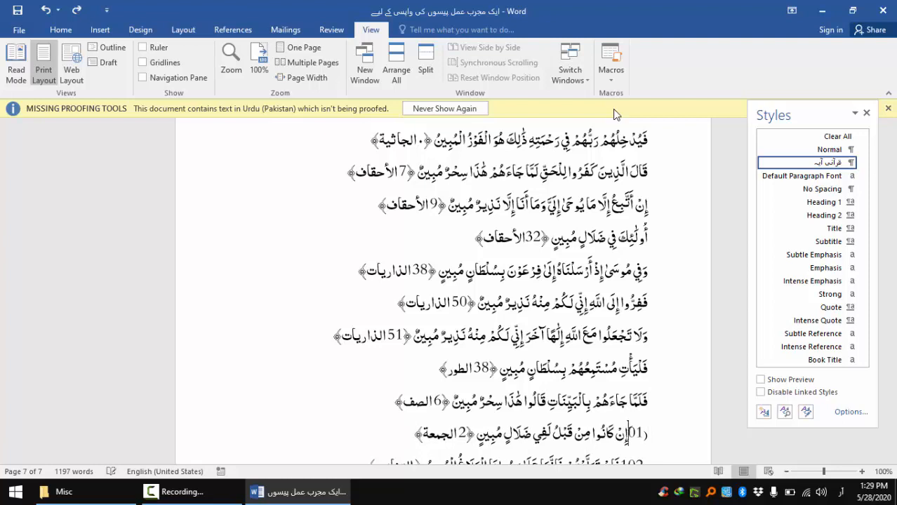
key("ctrl+z")
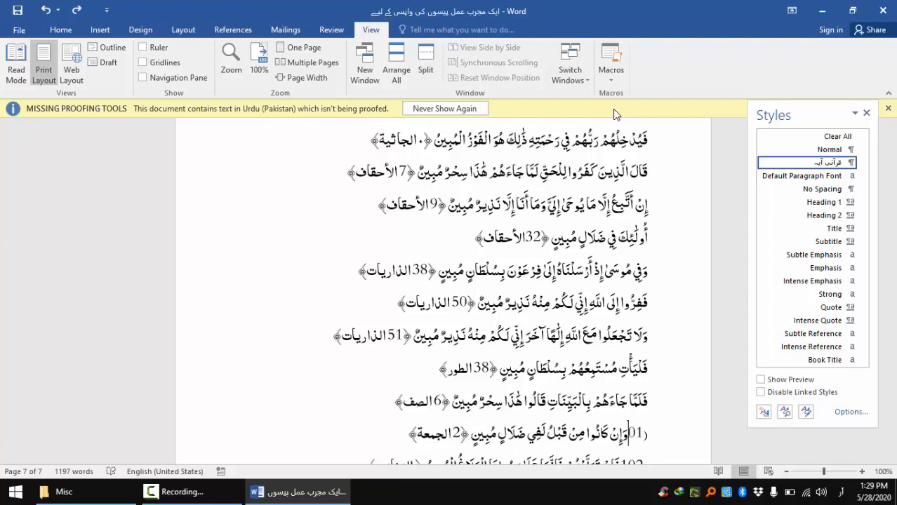
- Delete the remaining digits 01 and the bracket before verse 101
key("Delete")
key("Delete")
key("Delete")
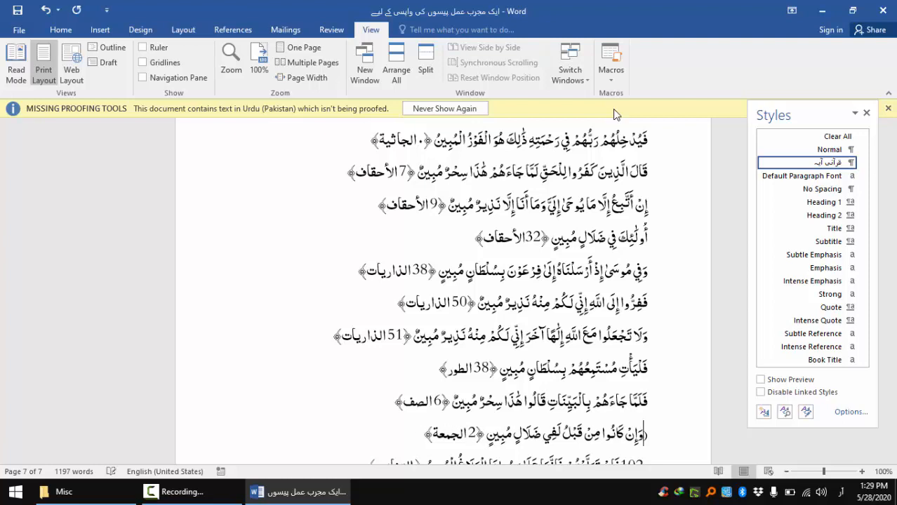
- Remove the 102 prefix and bracket, and make sure the verse begins with فَ before إِنْ
key("Down")
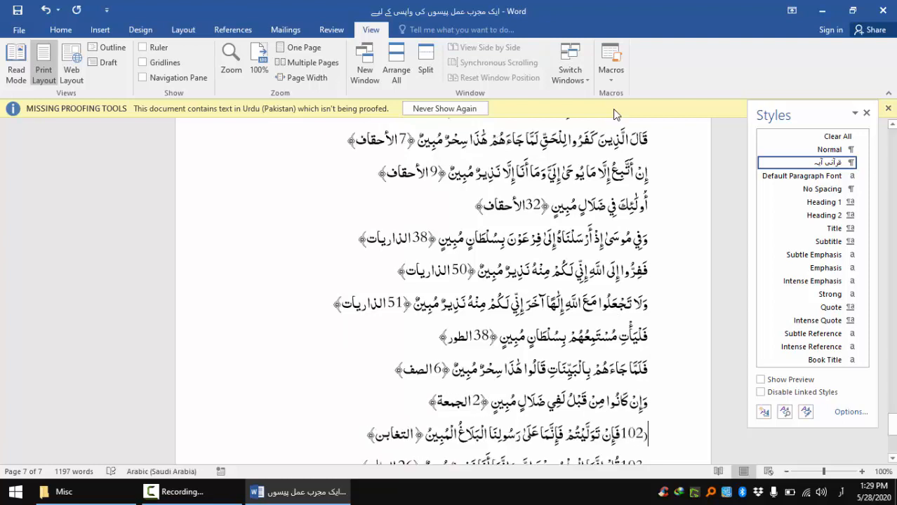
key("Delete")
key("Delete")
key("Delete")
key("Delete")
key("Delete")
key("Delete")
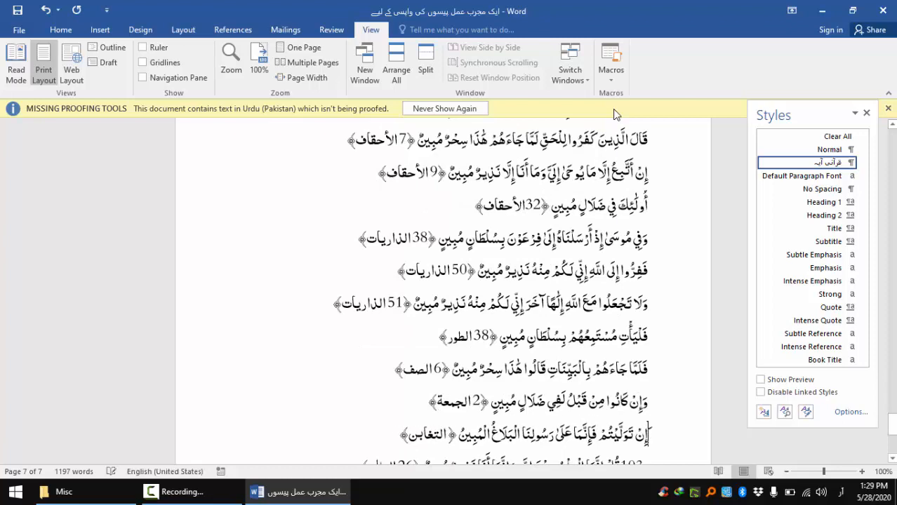
type("فَ")
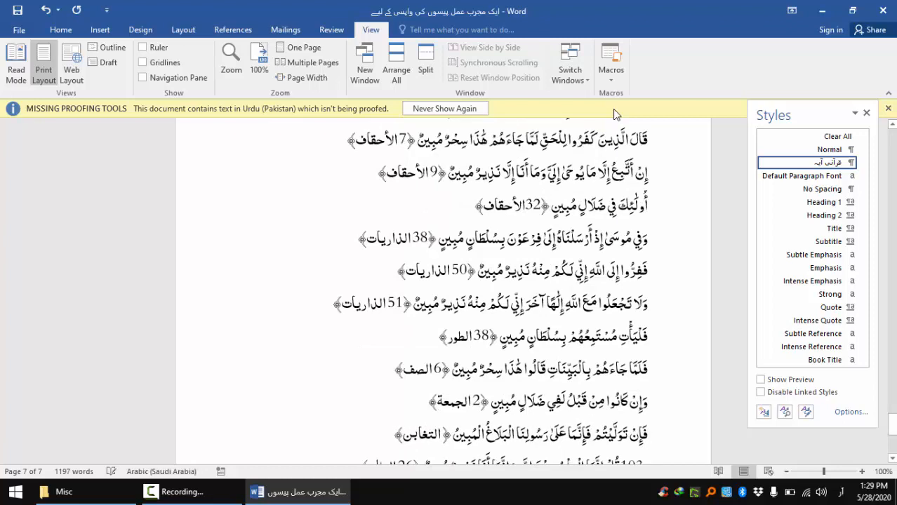
- Delete the three-digit numbers and brackets before verses 103 and 104
key("Down")
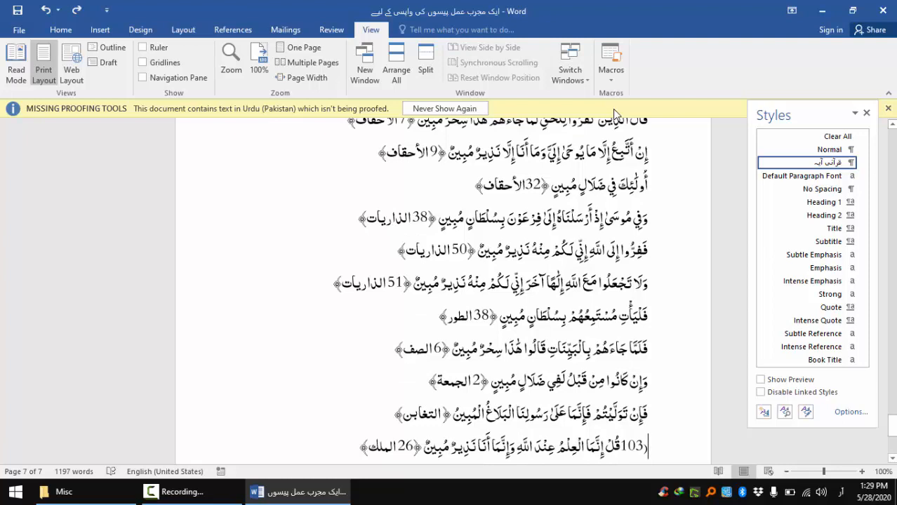
key("Delete")
key("Delete")
key("Delete")
key("Delete")
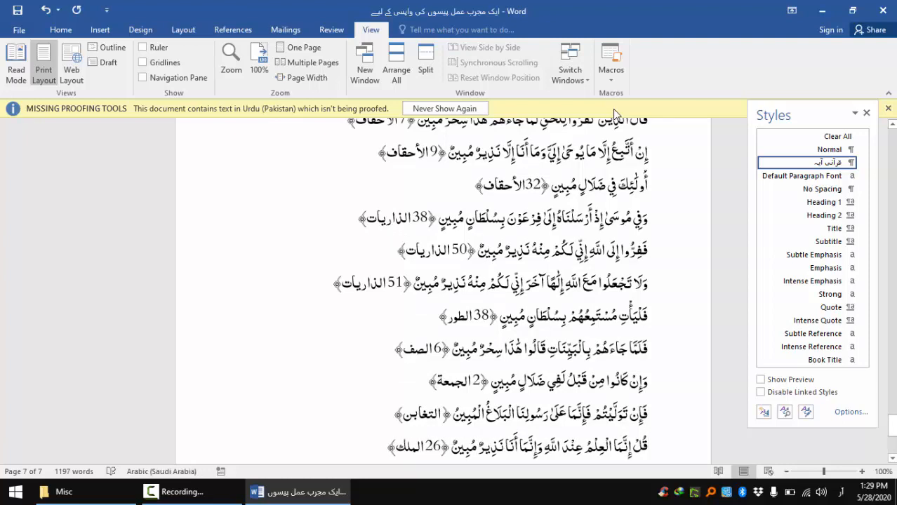
key("Down")
key("Delete")
key("Delete")
key("Delete")
key("Delete")
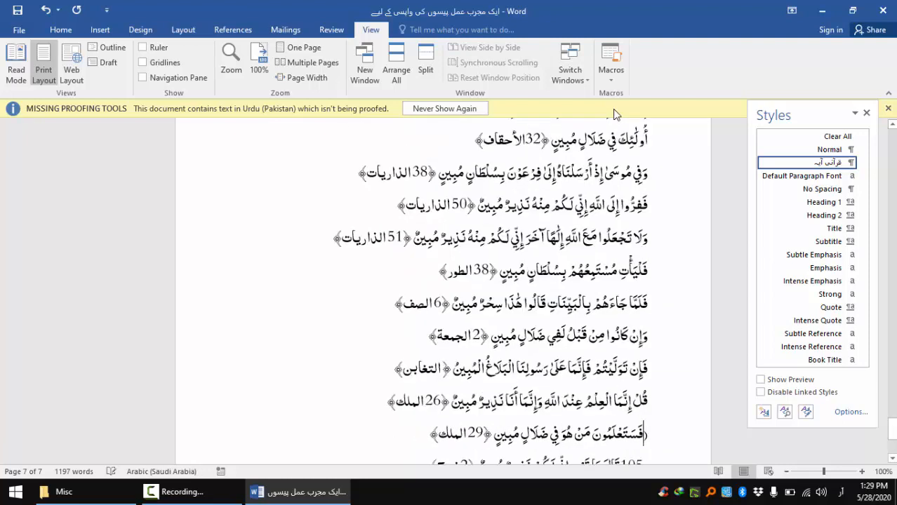
key("Down")
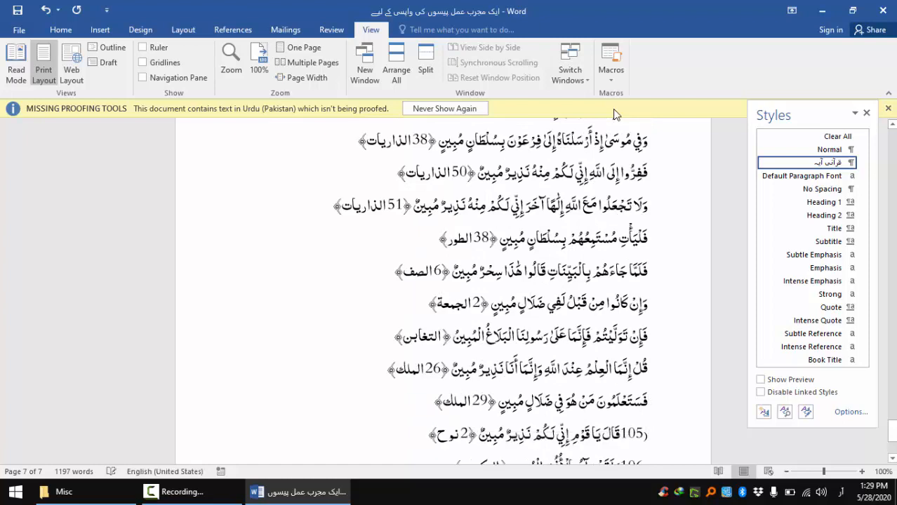
- Delete the numbers 105 and 106 and their brackets from the start of the last two verses
key("Delete")
key("Delete")
key("Delete")
key("Delete")
key("Down")
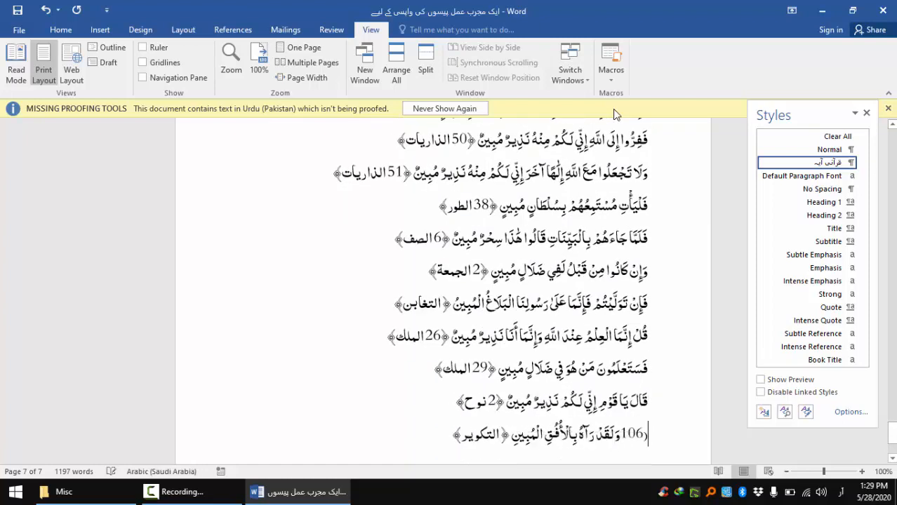
key("Delete")
key("Delete")
key("Delete")
key("Delete")
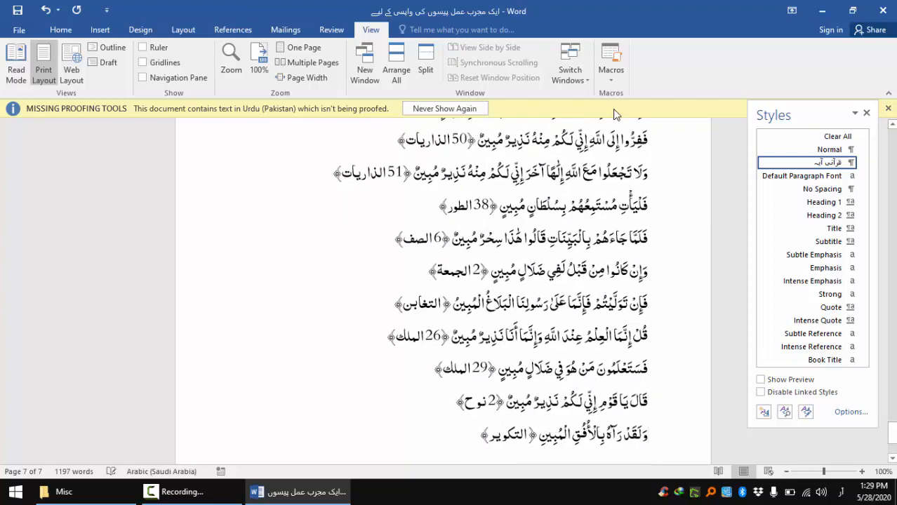
- Go back through the verses from the closing line to the first verse below the Bismillah and save the document
key("Down")
key("Down")
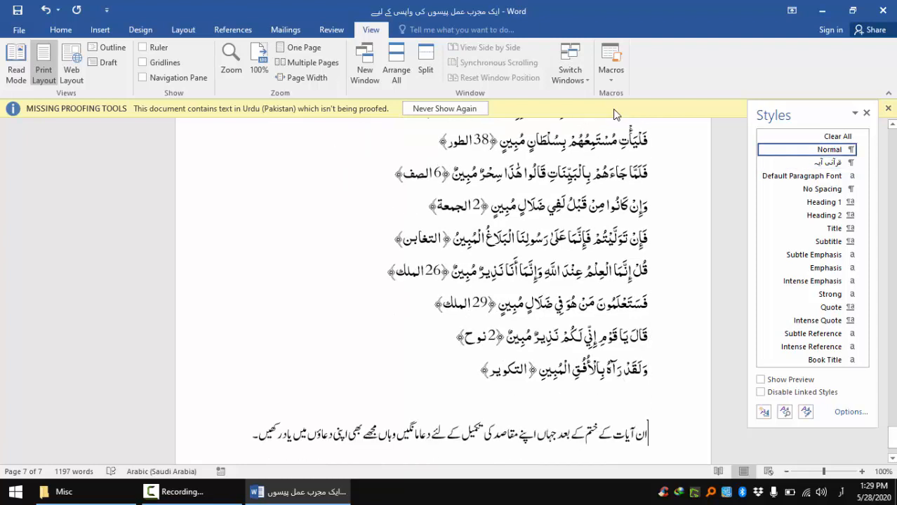
key("Up")
key("Up")
key("Up")
key("Up")
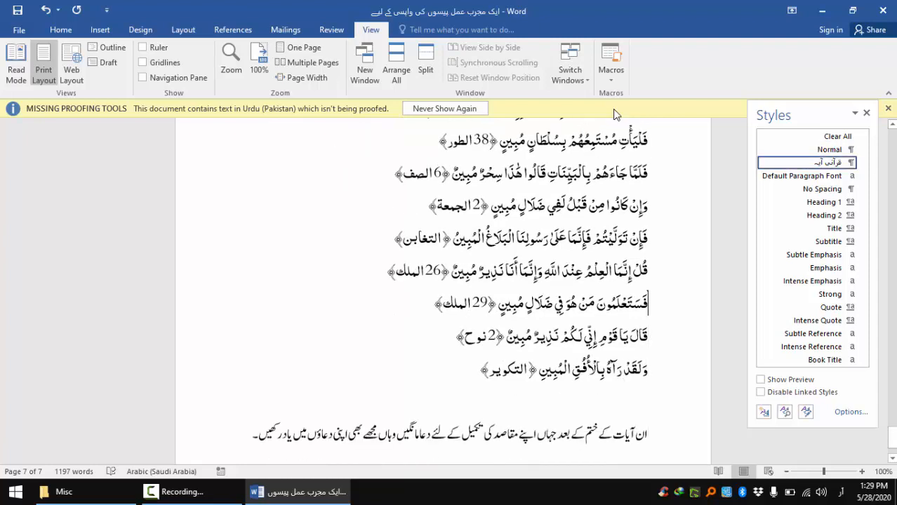
key("Up")
key("Up")
key("Up")
key("Up")
key("Up")
key("Up")
key("Up")
key("Up")
key("Up")
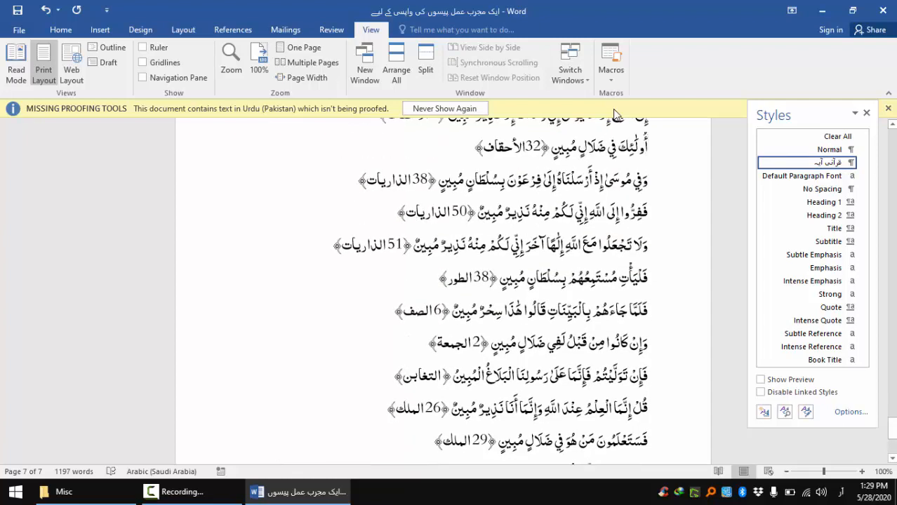
key("Up")
key("Up")
key("Up")
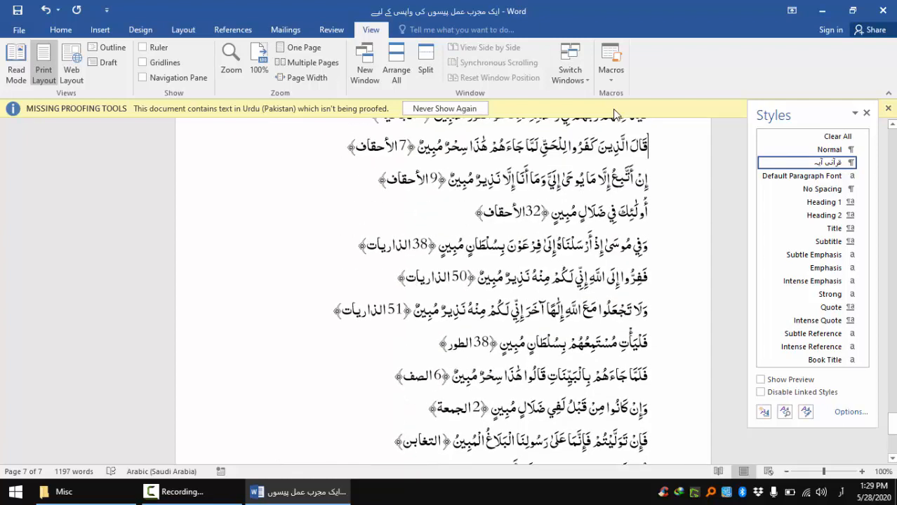
key("Up")
key("Up")
key("Up")
key("Up")
key("Up")
key("Up")
key("Up")
key("Up")
key("Up")
key("Up")
key("Up")
key("Up")
key("Up")
key("Up")
key("Up")
key("Up")
key("Up")
key("Up")
key("Up")
key("Up")
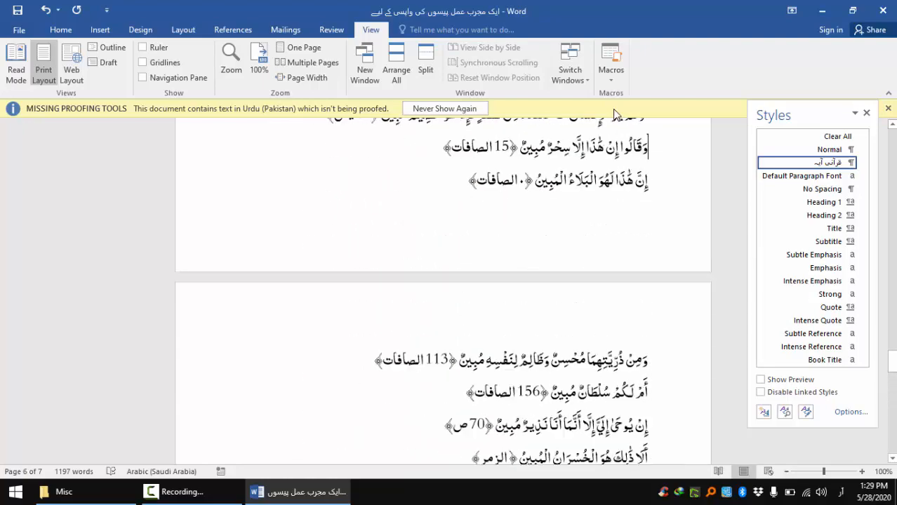
key("Up")
key("Up")
key("Up")
key("Up")
key("Up")
key("Up")
key("Up")
key("Up")
key("Up")
key("Up")
key("Up")
key("Up")
key("Up")
key("Up")
key("Up")
key("Up")
key("Up")
key("Up")
key("Up")
key("Up")
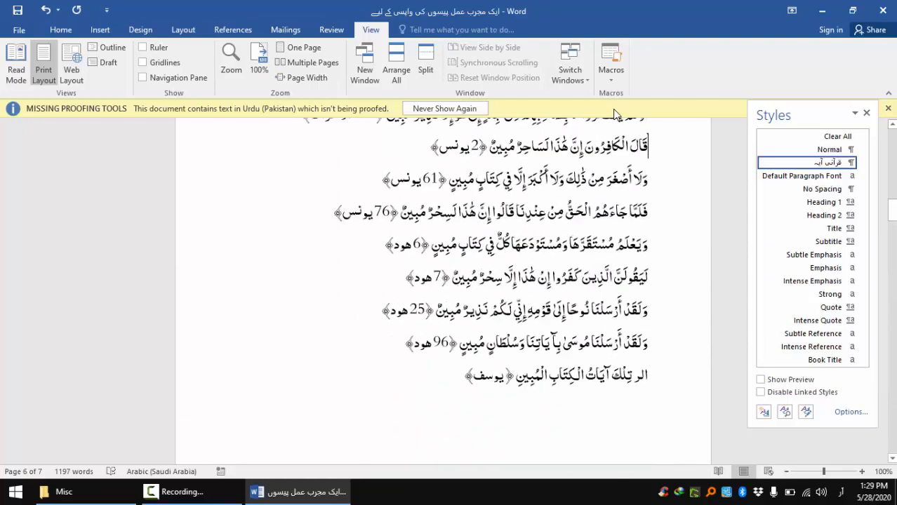
key("Up")
key("Up")
key("Down")
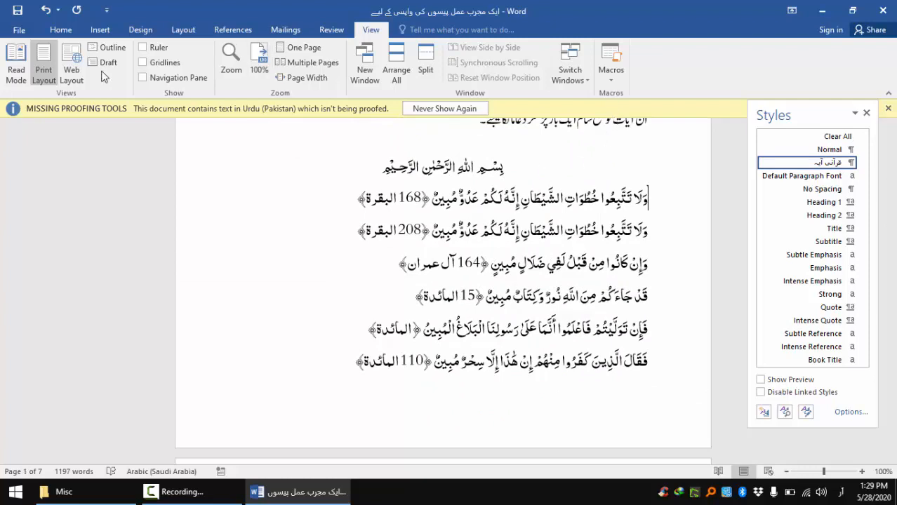
left_click(20, 12)
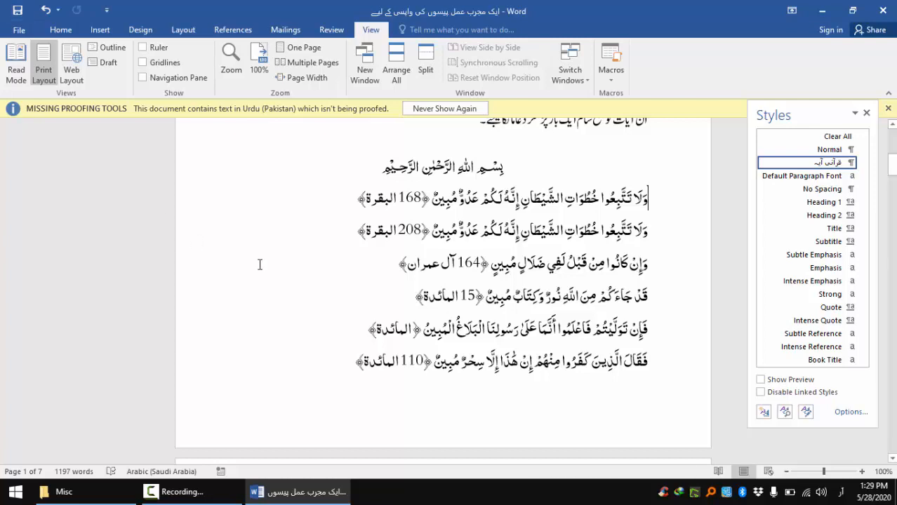
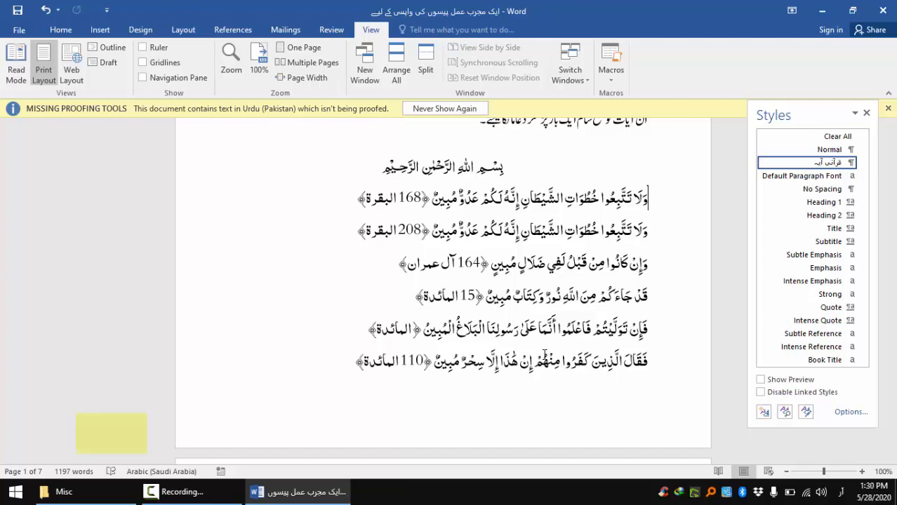
- Select all verses from the first one below the Bismillah through the التكوير verse and apply automatic numbering to them
key("shift+Down")
key("shift+Down")
key("shift+Down")
key("shift+Down")
key("shift+Down")
key("shift+Down")
key("shift+Down")
key("shift+Down")
key("shift+Down")
key("shift+Down")
key("shift+Down")
key("shift+Down")
key("shift+Down")
key("shift+Down")
key("shift+Down")
key("shift+Down")
key("shift+Down")
key("shift+Down")
key("shift+Down")
key("shift+Down")
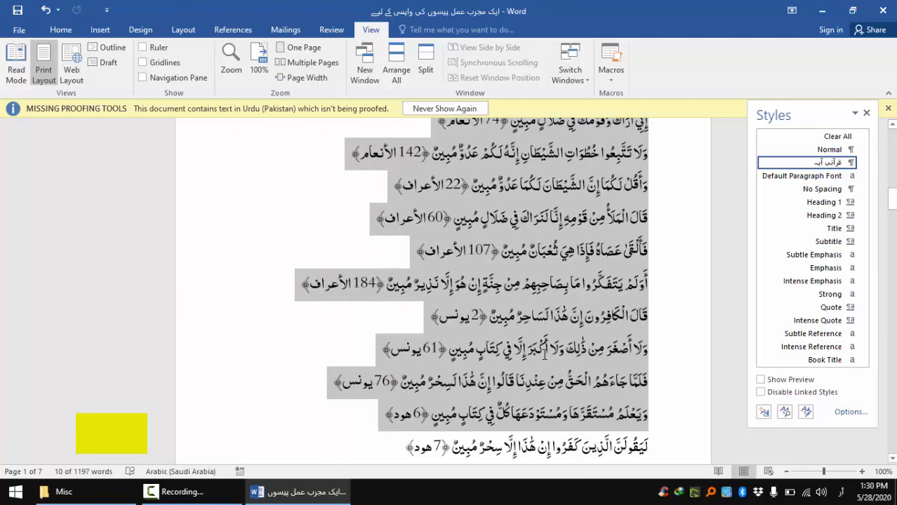
key("shift+Down")
key("shift+Down")
key("shift+Down")
key("shift+Down")
key("shift+Down")
key("shift+Down")
key("shift+Down")
key("shift+Down")
key("shift+Down")
key("shift+Down")
key("shift+Down")
key("shift+Down")
key("shift+Down")
key("shift+Down")
key("shift+Down")
key("shift+Down")
key("shift+Down")
key("shift+Down")
key("shift+Down")
key("shift+Down")
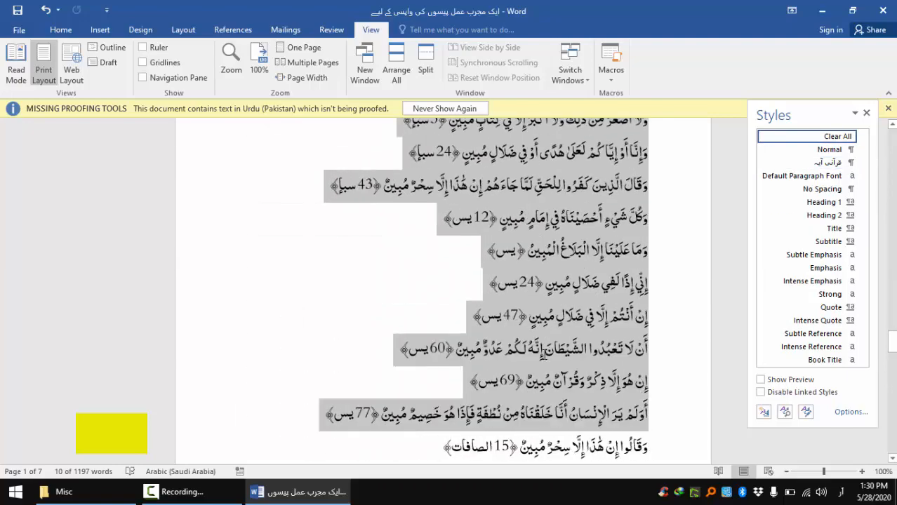
key("shift+Down")
key("shift+Down")
key("shift+Down")
key("shift+Down")
key("shift+Down")
key("shift+Down")
key("shift+Down")
key("shift+Down")
key("shift+Down")
key("shift+Down")
key("shift+Down")
key("shift+Down")
key("shift+Down")
key("shift+Down")
key("shift+Down")
key("shift+Down")
key("shift+Down")
key("shift+Down")
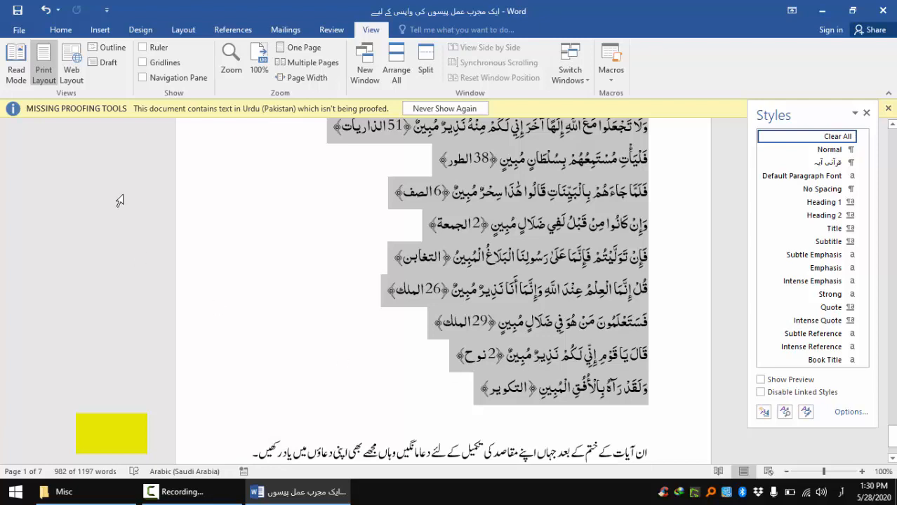
left_click(61, 31)
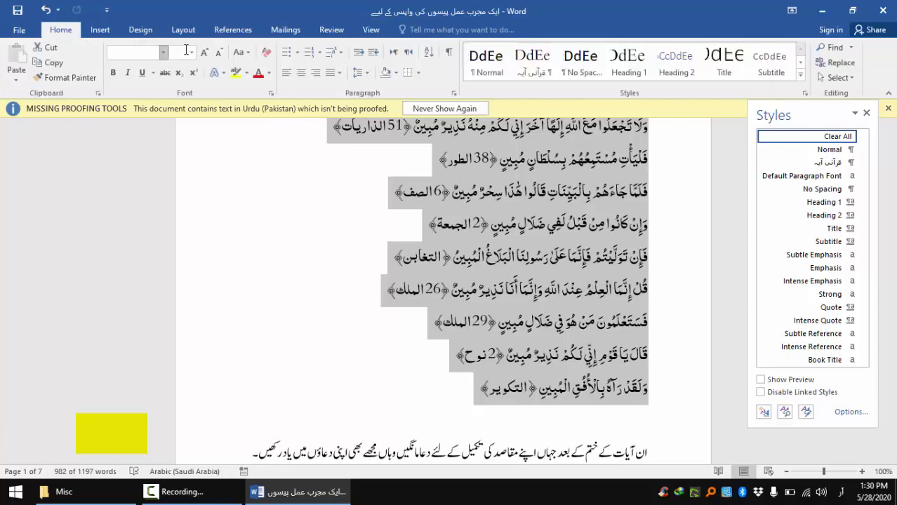
left_click(308, 54)
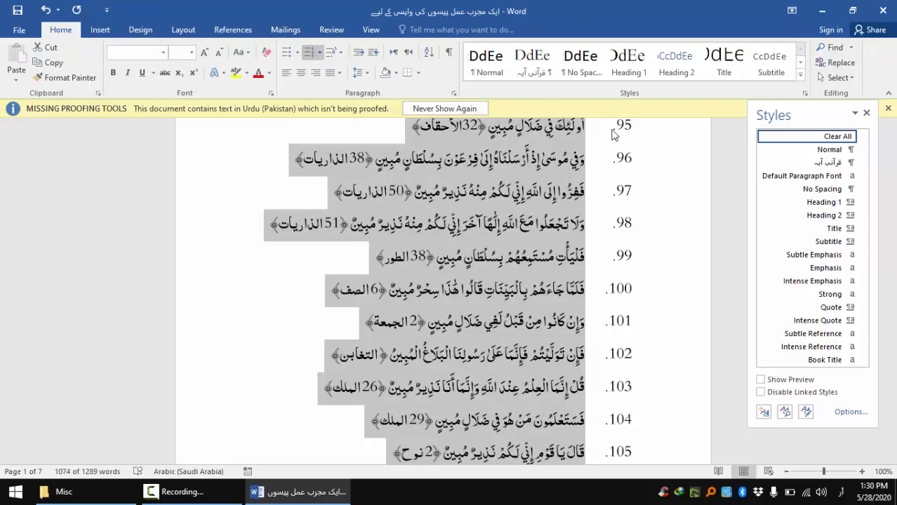
- Dock the Styles pane beside the page, return to the start of the numbered list and dismiss the missing proofing tools notice
left_click_drag(837, 105, 885, 133)
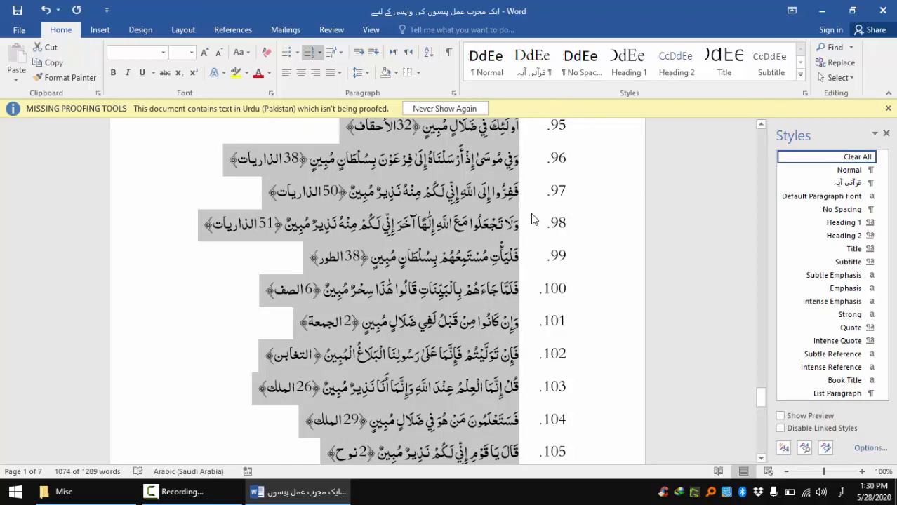
scroll(763, 197, "up", 20)
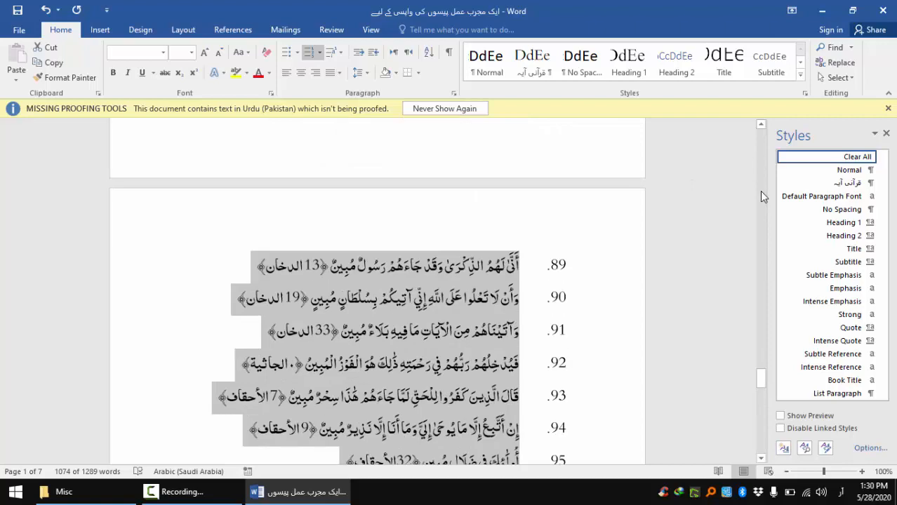
scroll(760, 196, "up", 8)
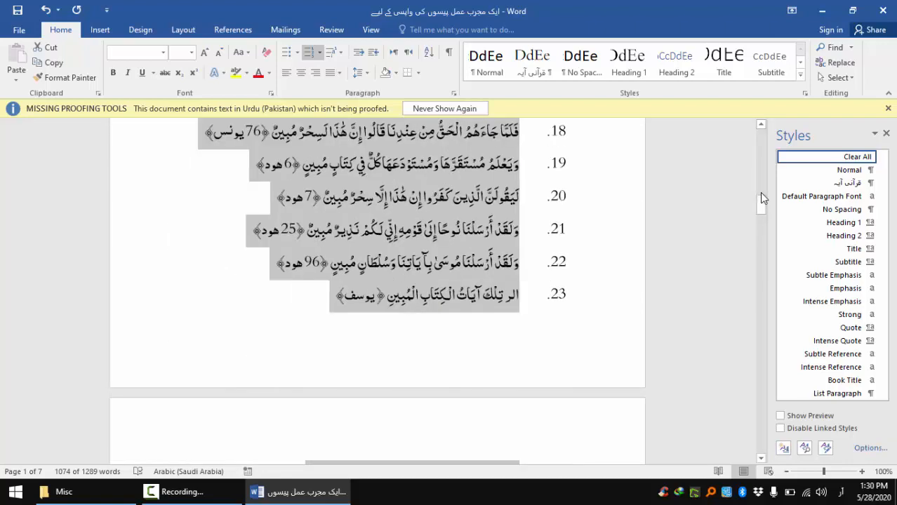
scroll(760, 192, "up", 3)
left_click_drag(759, 187, 761, 161)
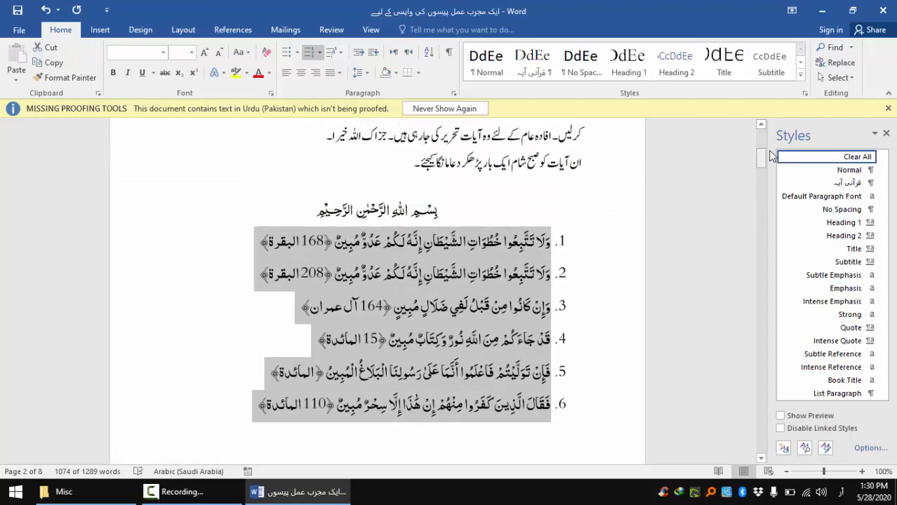
left_click(888, 109)
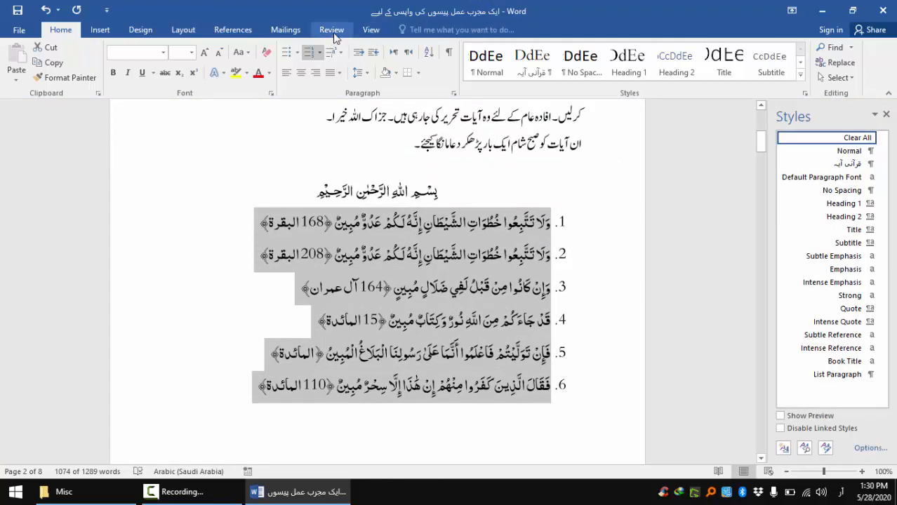
- Show the ruler and set the indent of all the numbered verses to about 0.5 inch so their text lines up
left_click(366, 33)
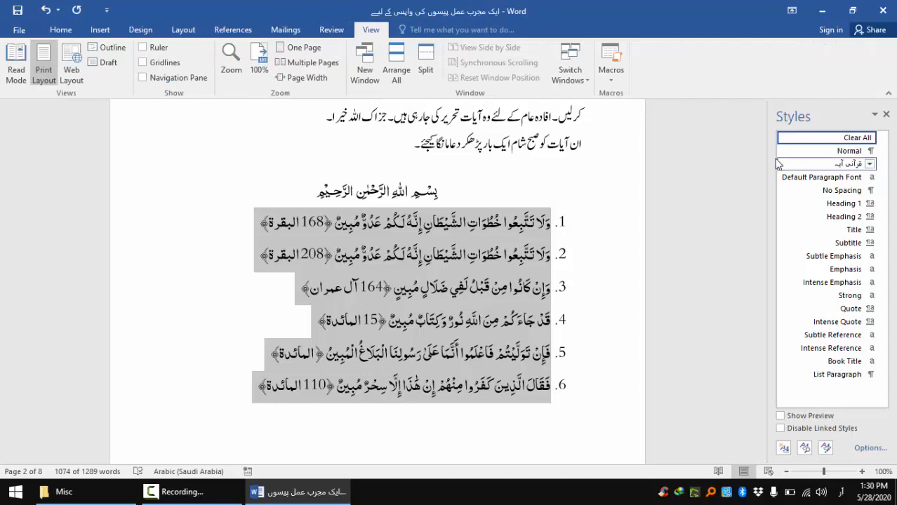
left_click_drag(759, 146, 759, 169)
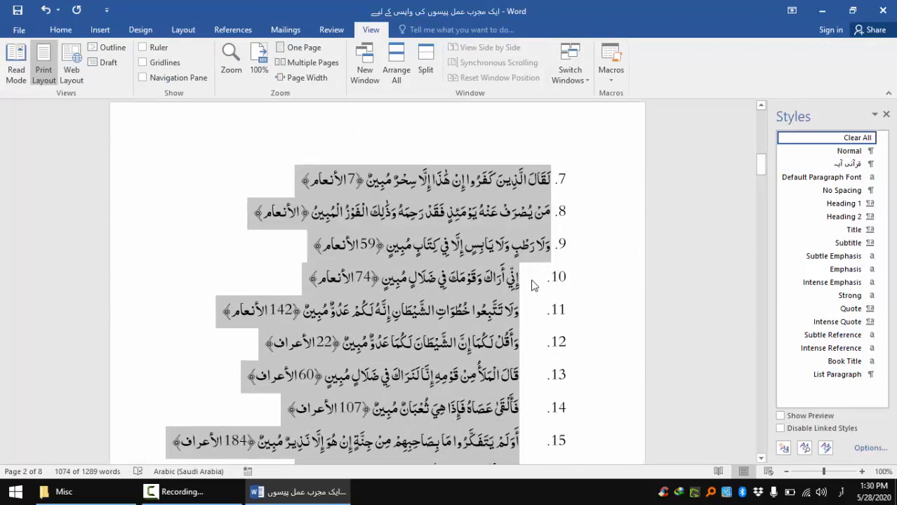
left_click(144, 48)
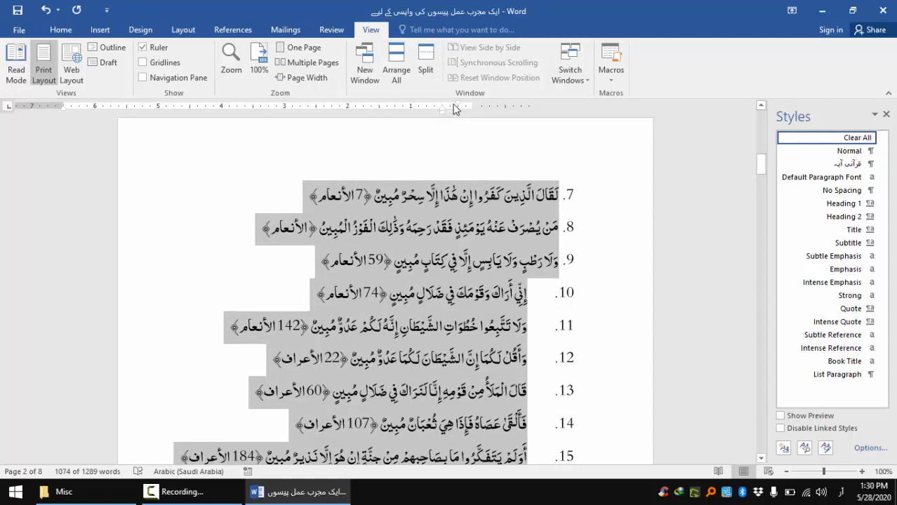
left_click_drag(459, 109, 444, 108)
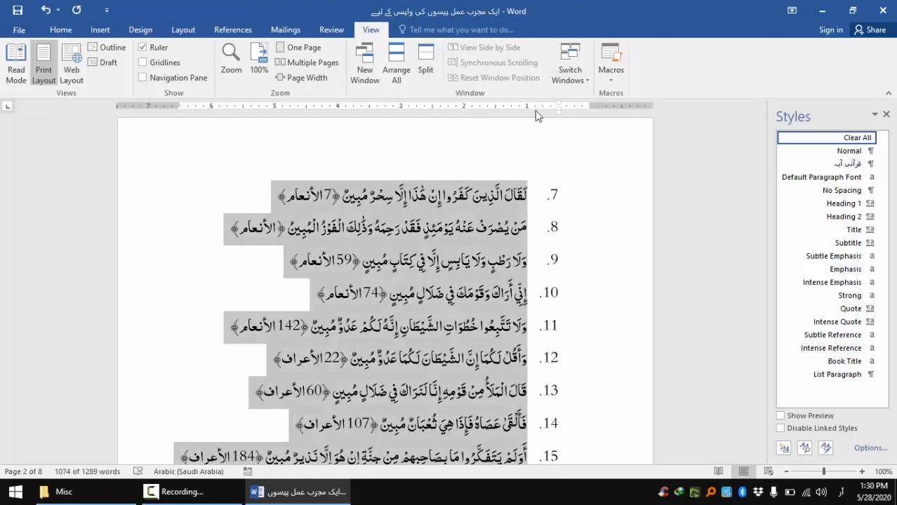
left_click_drag(559, 114, 558, 115)
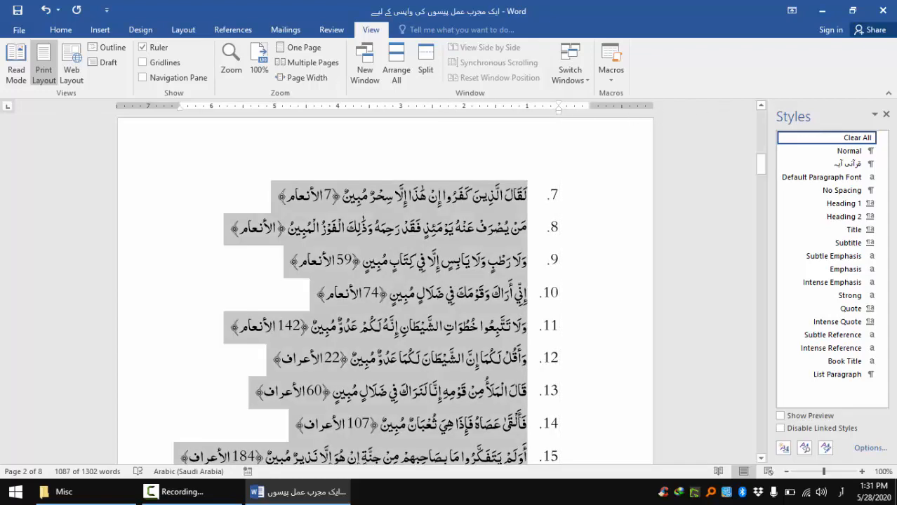
- Slightly increase the indent of verse 61, the verse that wraps onto a second line
left_click(763, 143)
left_click_drag(763, 143, 761, 298)
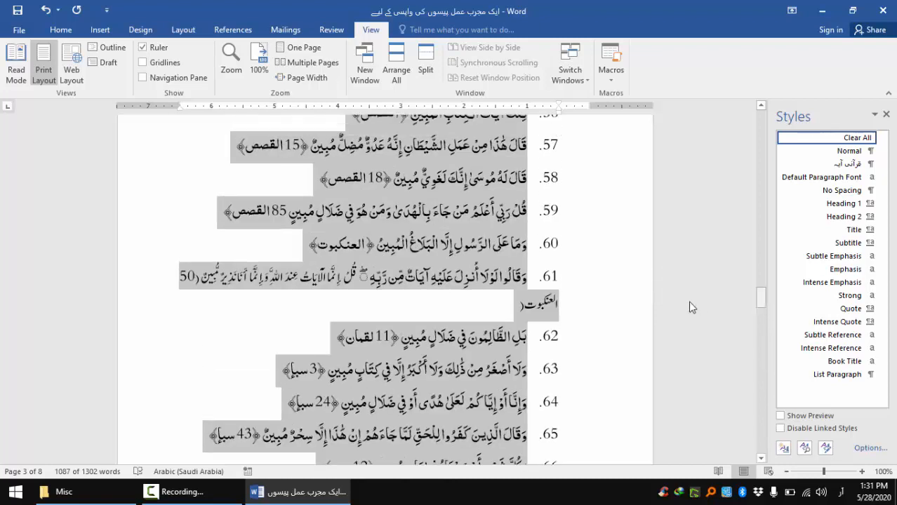
left_click(526, 278)
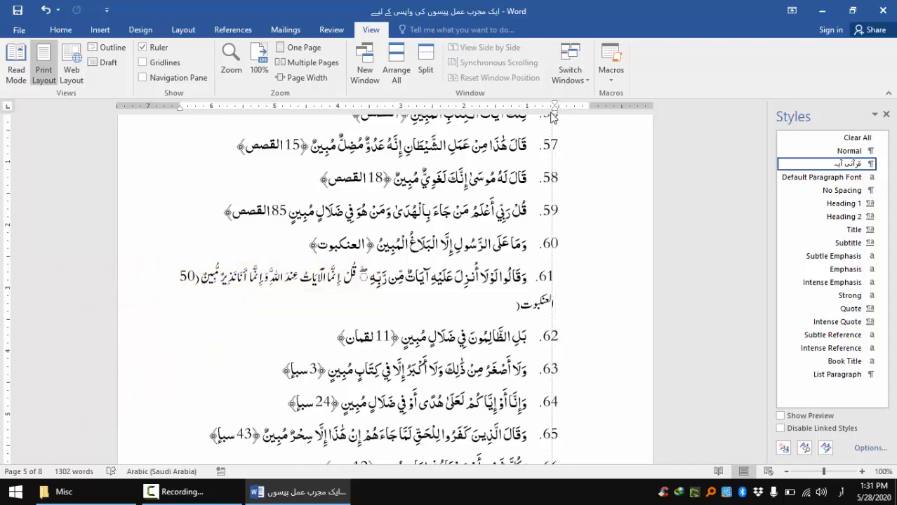
mouse_move(550, 110)
left_mouse_down()
mouse_move(543, 112)
mouse_move(553, 115)
left_mouse_up()
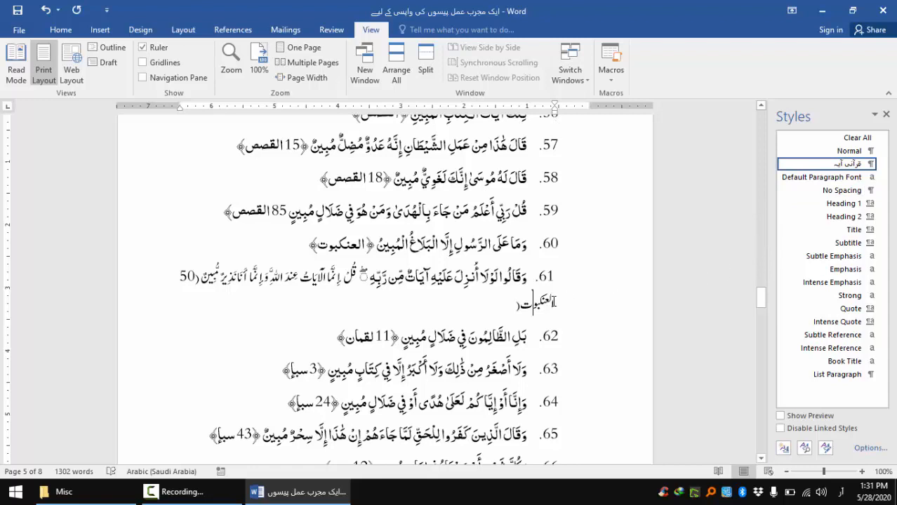
left_click(531, 300)
- Select all verses from the first through the التكوير verse and set a hanging indent, with numbers near the page margin and wrapped lines under the verse text
left_click(758, 301)
left_click_drag(759, 237, 758, 140)
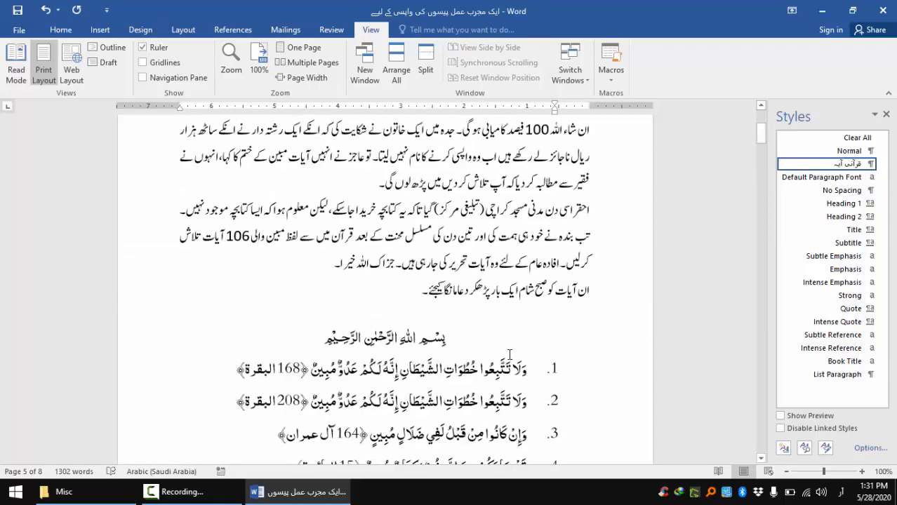
left_click(534, 363)
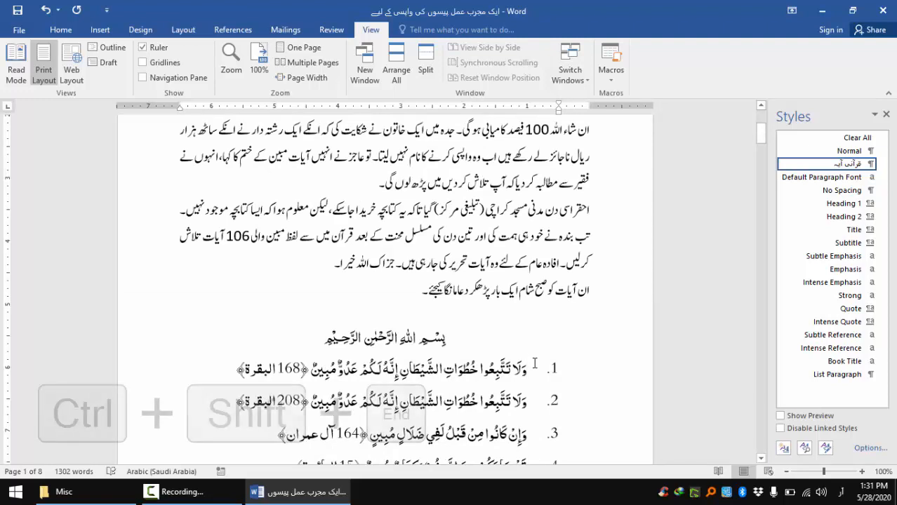
key("ctrl+shift+End")
key("shift+Up")
key("shift+Up")
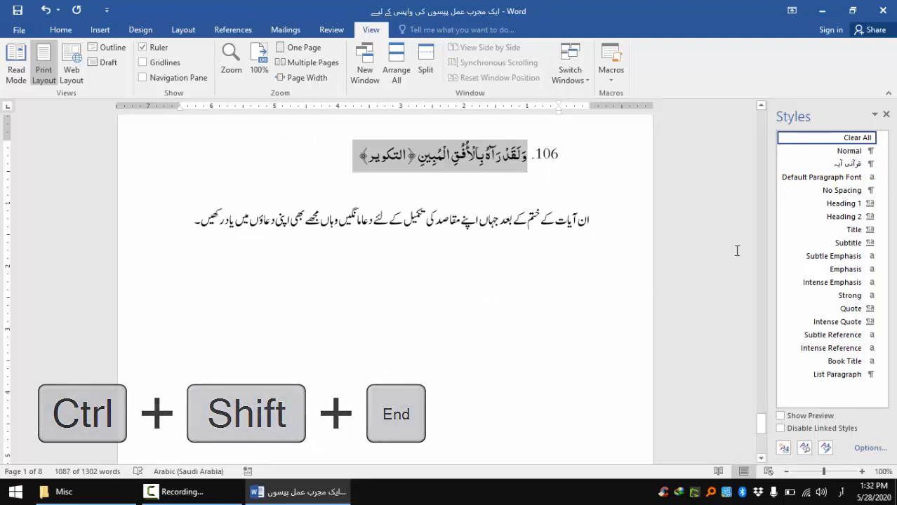
left_click(760, 244)
left_click(759, 245)
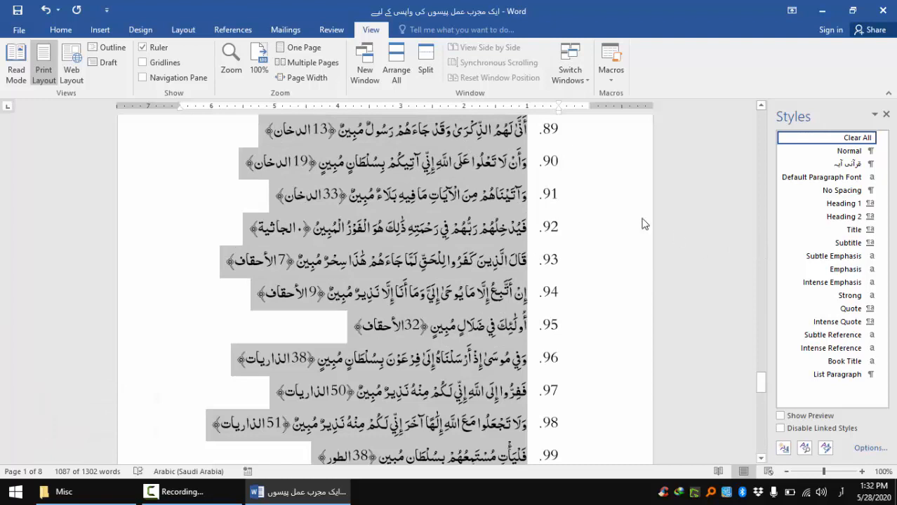
left_click(762, 158)
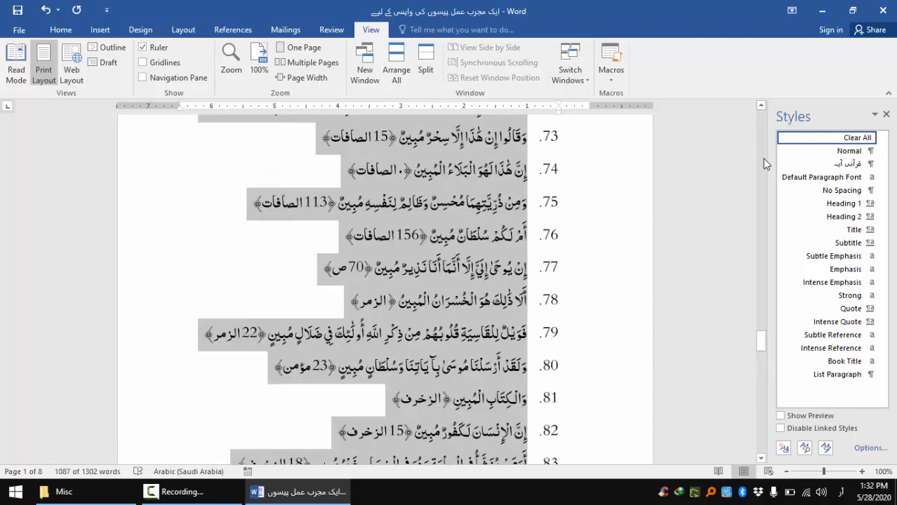
left_click(762, 158)
left_click(762, 158)
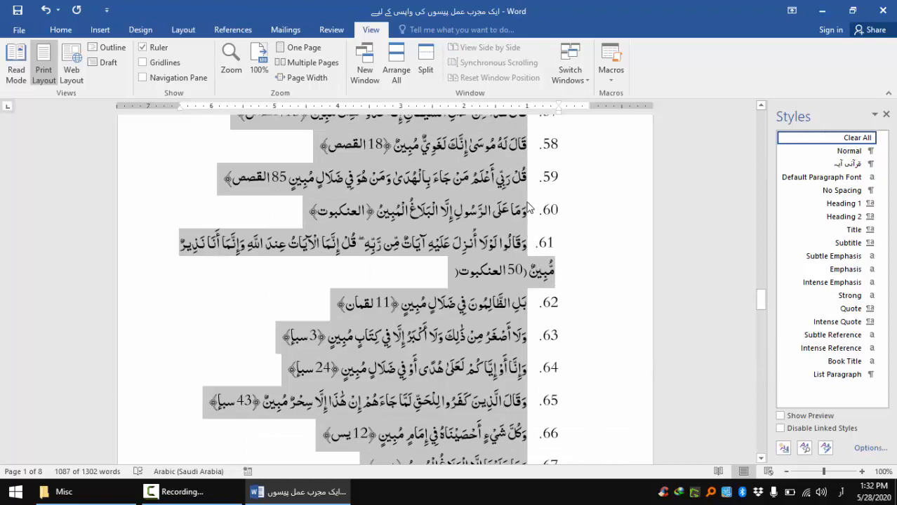
left_click(562, 116)
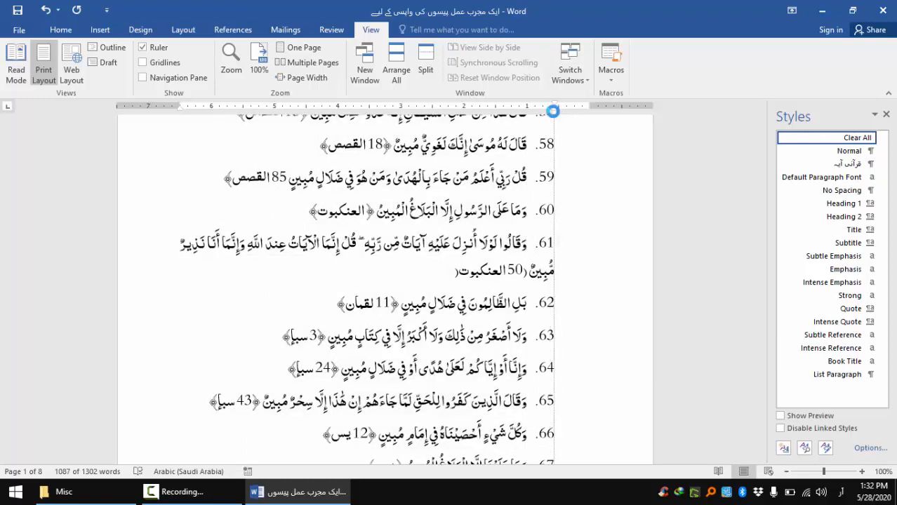
left_click_drag(551, 112, 586, 103)
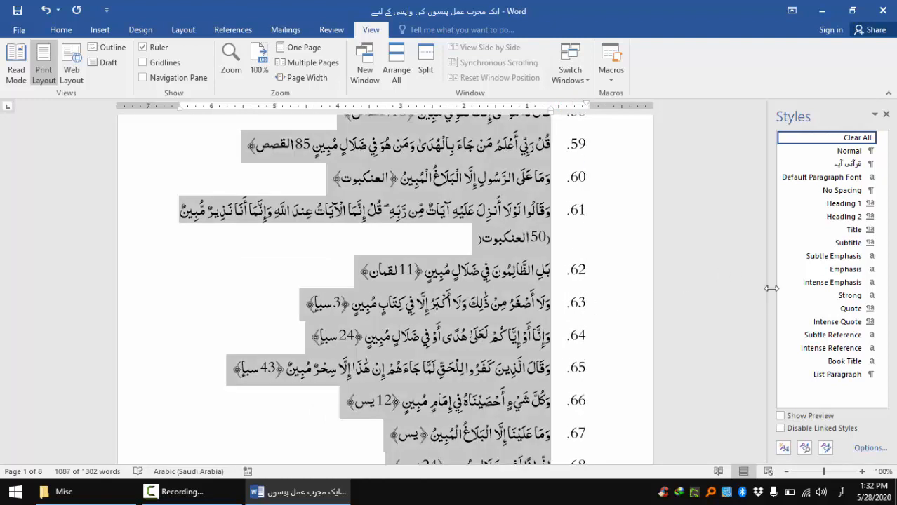
- Return to the first verse and review the numbering and alignment of verses 1 to 40
left_click_drag(759, 297, 762, 146)
left_click(561, 209)
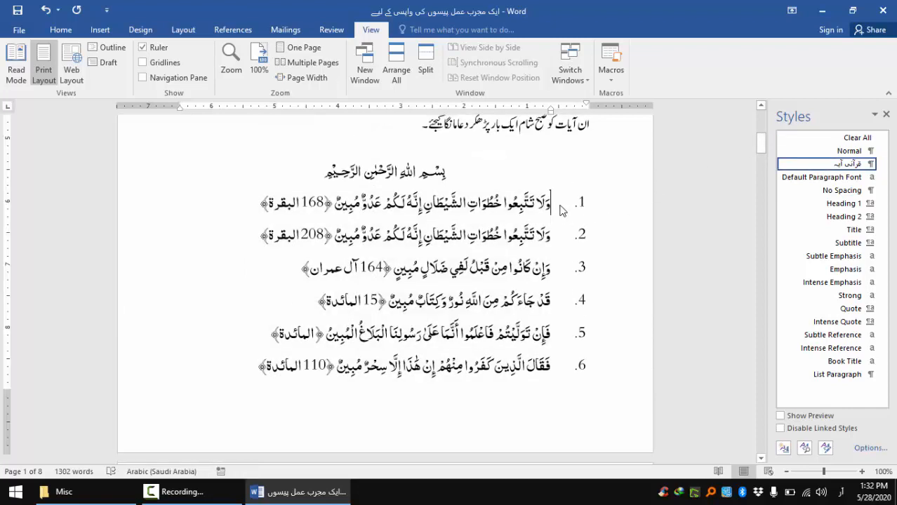
key("Down")
key("Down")
key("Down")
key("Down")
key("Down")
key("Down")
key("Down")
key("Down")
key("Down")
key("Down")
key("Down")
key("Down")
key("Down")
key("Down")
key("Down")
key("Down")
key("Down")
key("Down")
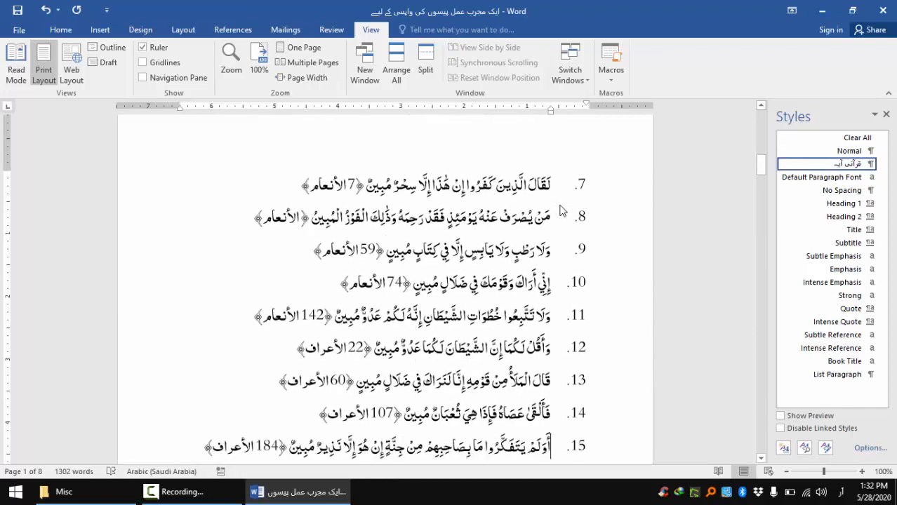
key("Down")
key("Down")
key("Down")
key("Down")
key("Down")
key("Down")
key("Down")
key("Down")
key("Down")
key("Down")
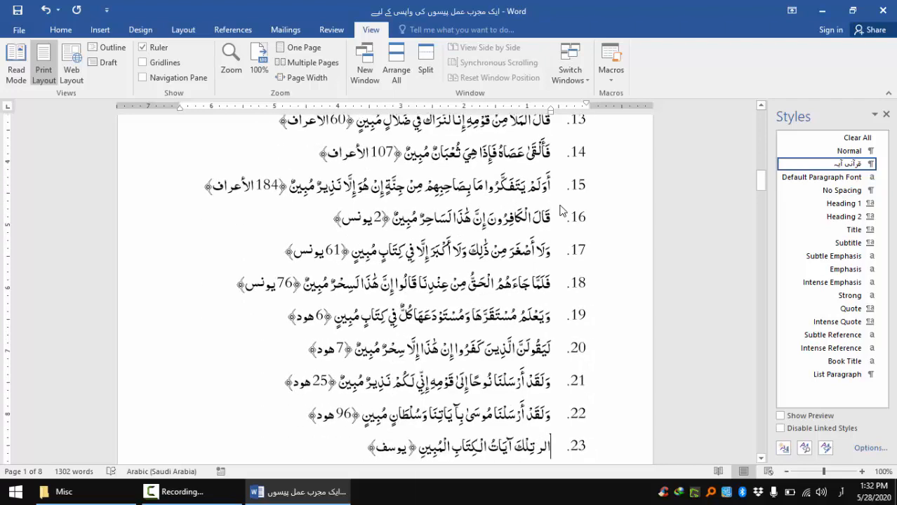
key("Down")
key("Down")
key("Down")
key("Down")
key("Down")
key("Down")
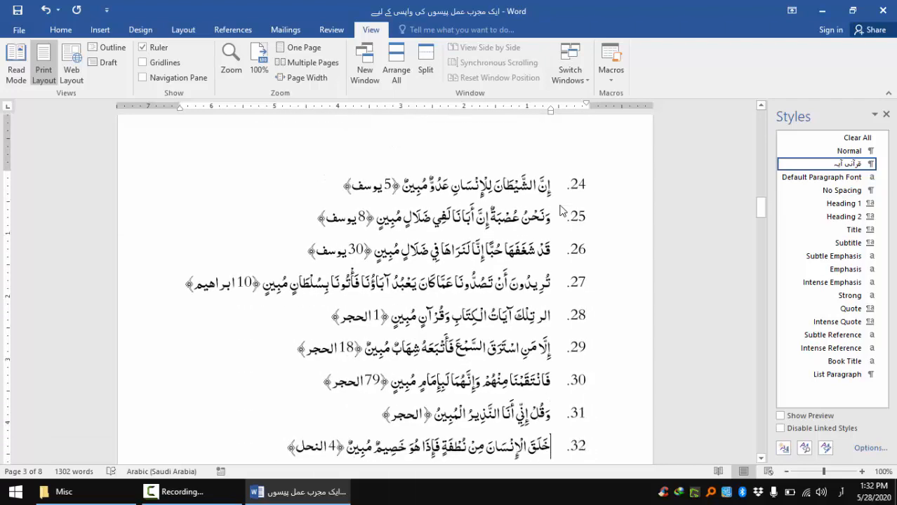
key("Down")
key("Down")
key("Down")
key("Down")
key("Down")
key("Down")
key("Down")
key("Down")
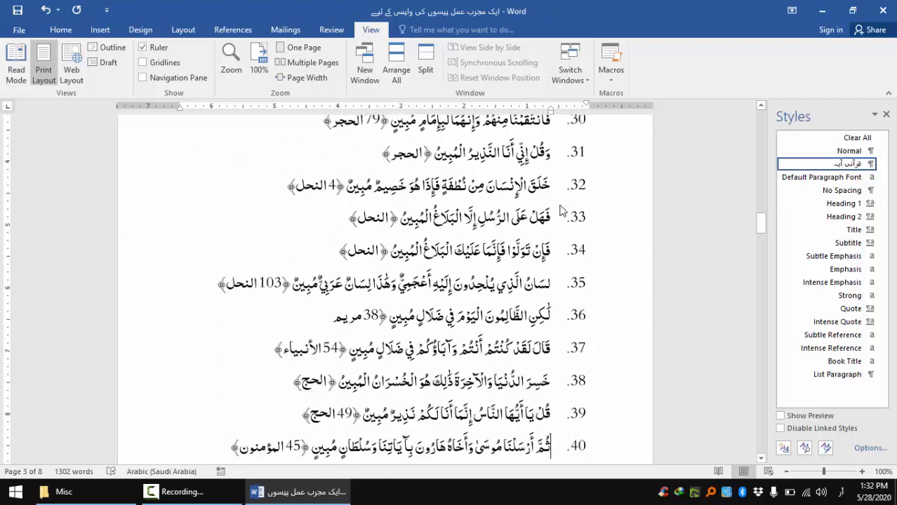
- Replace the reversed bracket at the end of verse 41 with a proper closing parenthesis after النور
key("Up")
key("Up")
key("Up")
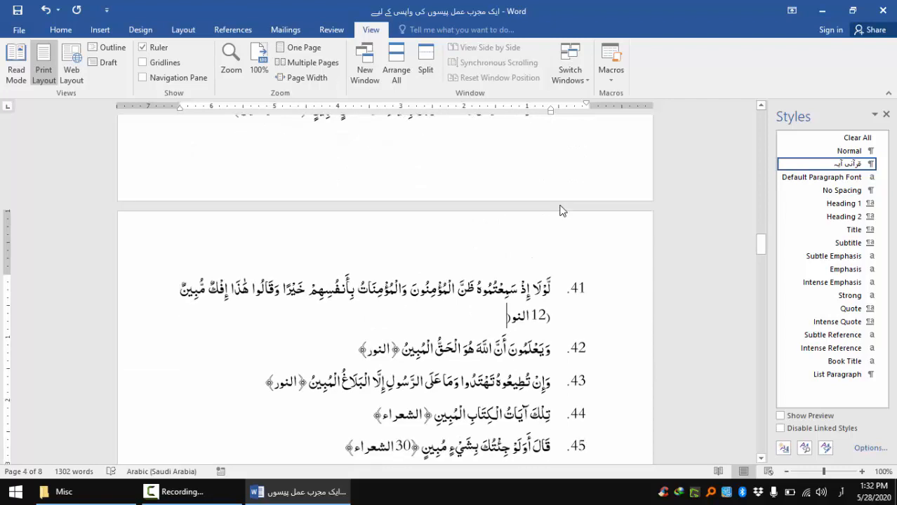
key("BackSpace")
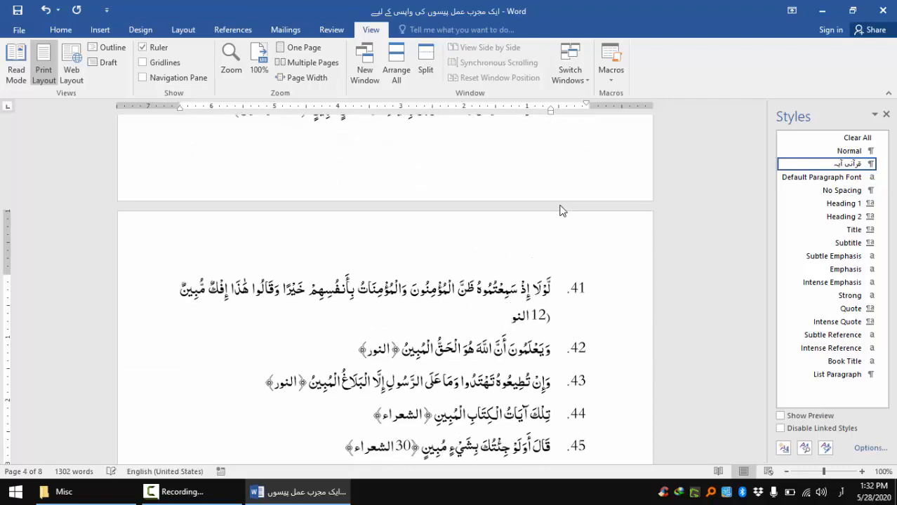
key("Right")
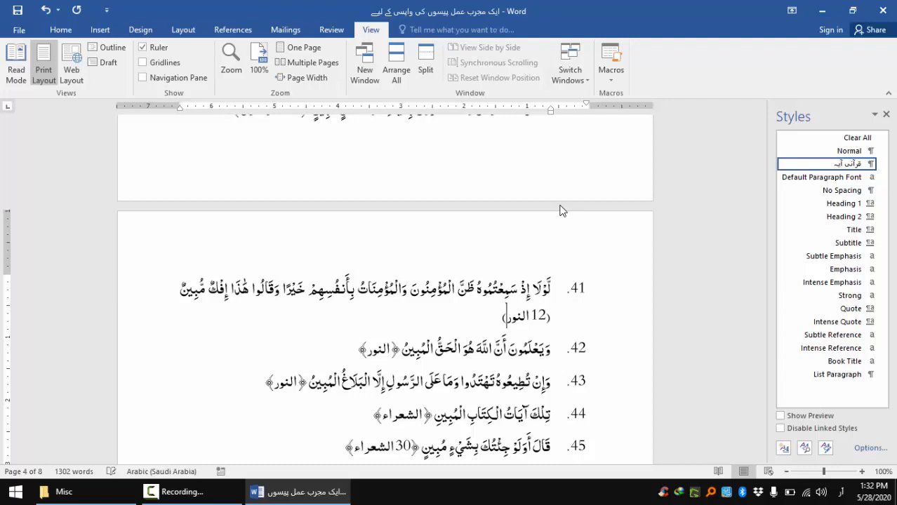
- Replace the curly braces around the 195 الشعراء reference in verse 49 with round parentheses
key("Down")
key("Down")
key("Down")
key("Down")
key("Down")
key("Down")
key("Down")
key("Down")
key("Down")
key("Down")
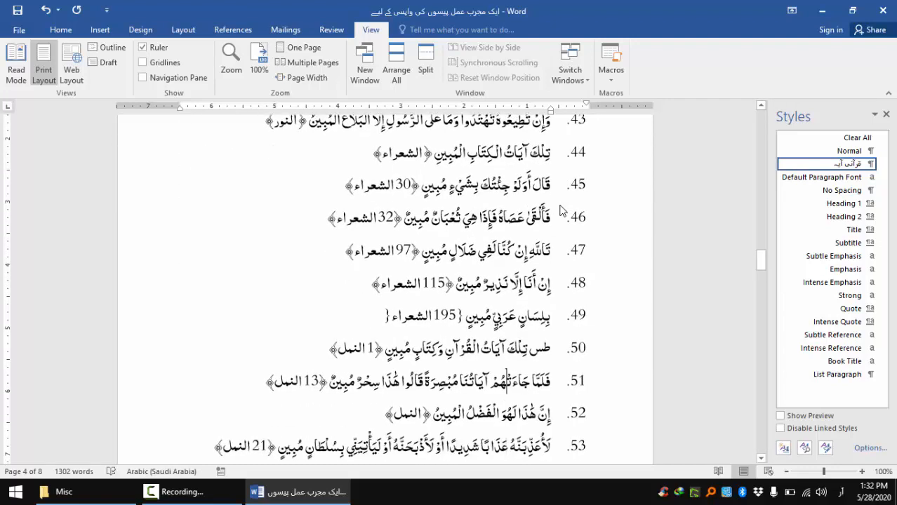
key("Up")
key("Up")
key("BackSpace")
type(")")
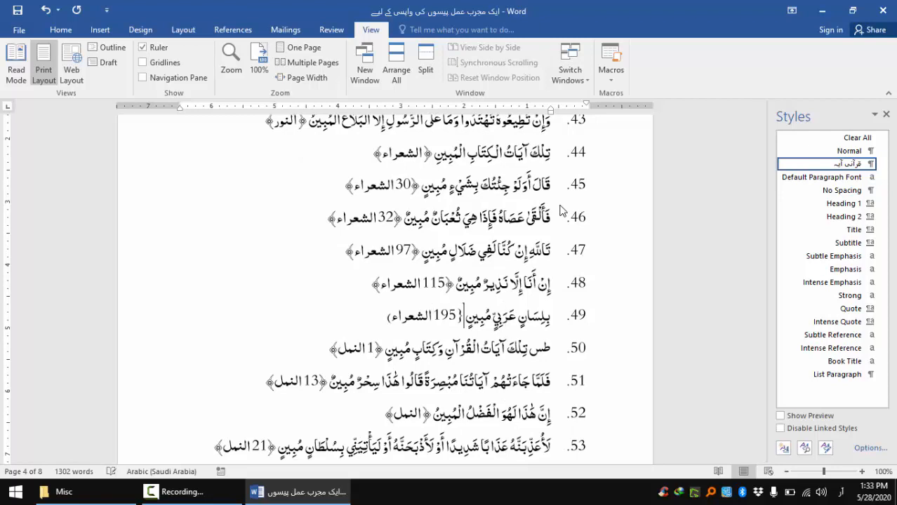
key("Delete")
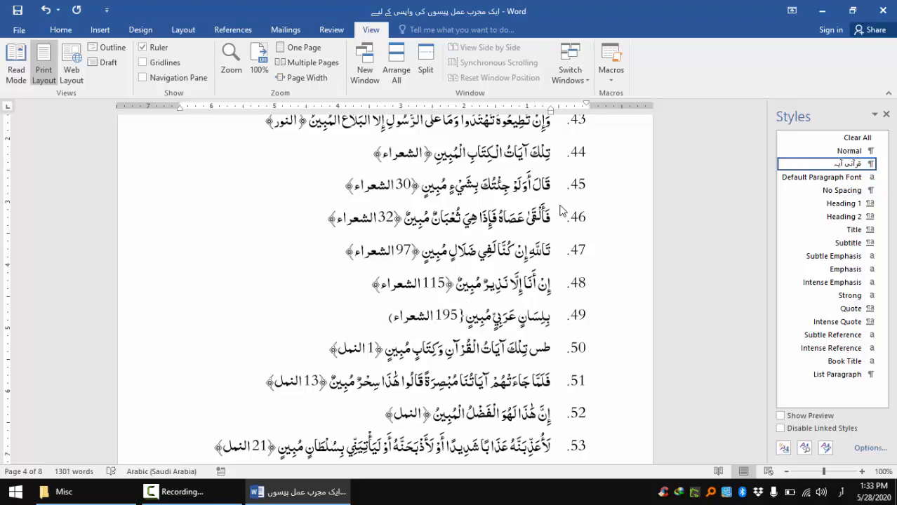
key("Delete")
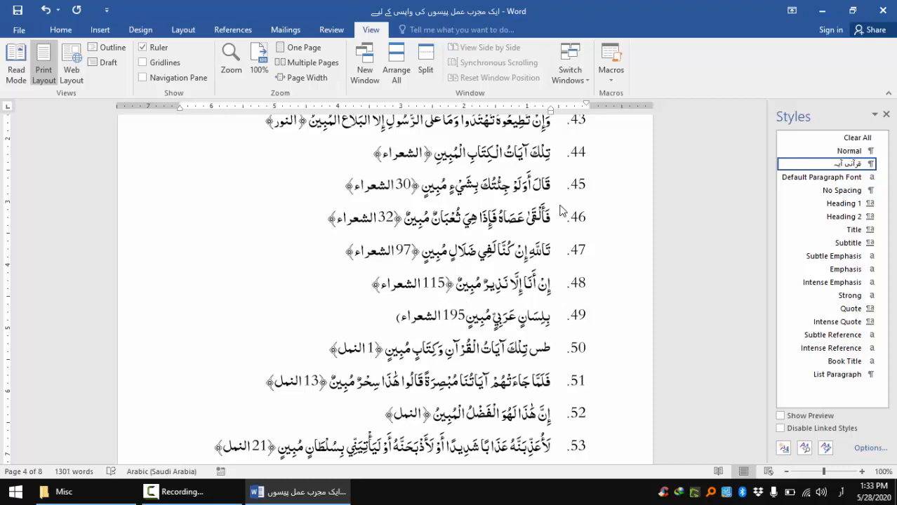
type("(")
key("Left")
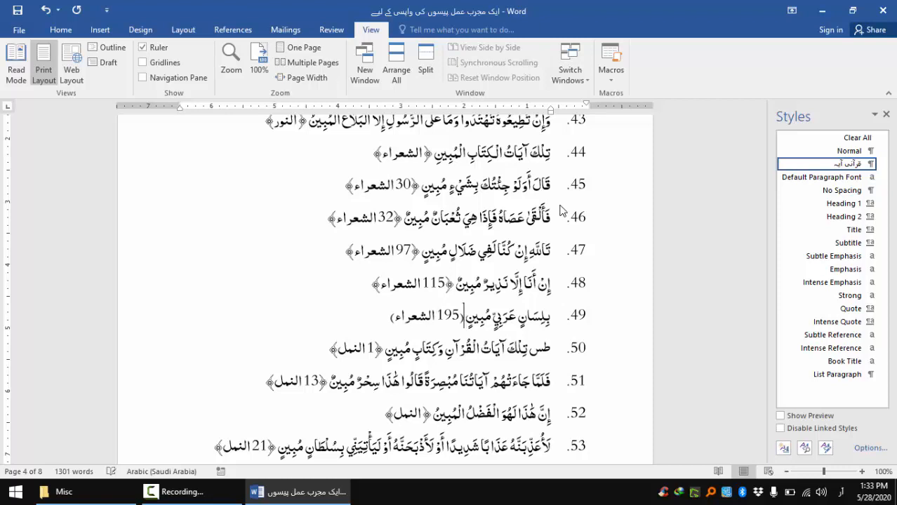
- Replace the reversed bracket at the end of verse 61 with a proper closing parenthesis after العنكبوت
key("Down")
key("Down")
key("Down")
key("Down")
key("Down")
key("Down")
key("Down")
key("Down")
key("Down")
key("Down")
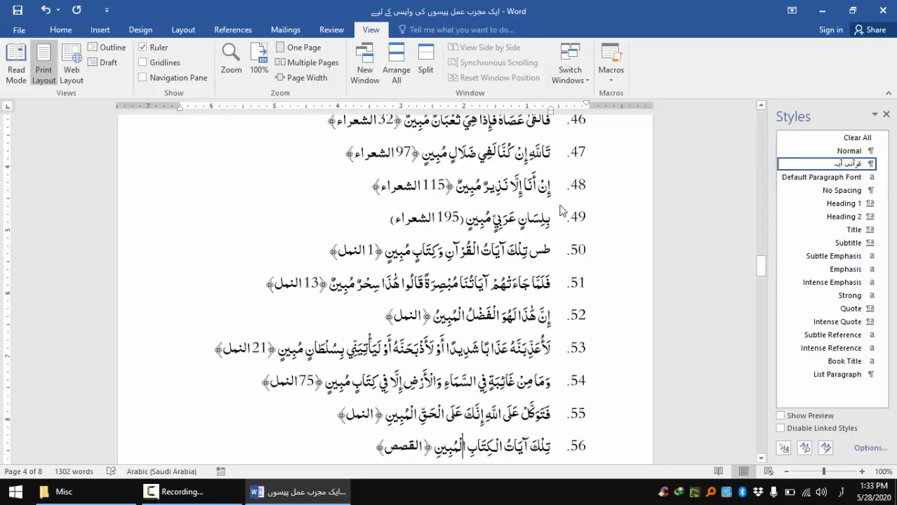
key("Down")
key("Down")
key("Down")
key("Down")
key("Down")
key("Down")
key("Down")
key("Down")
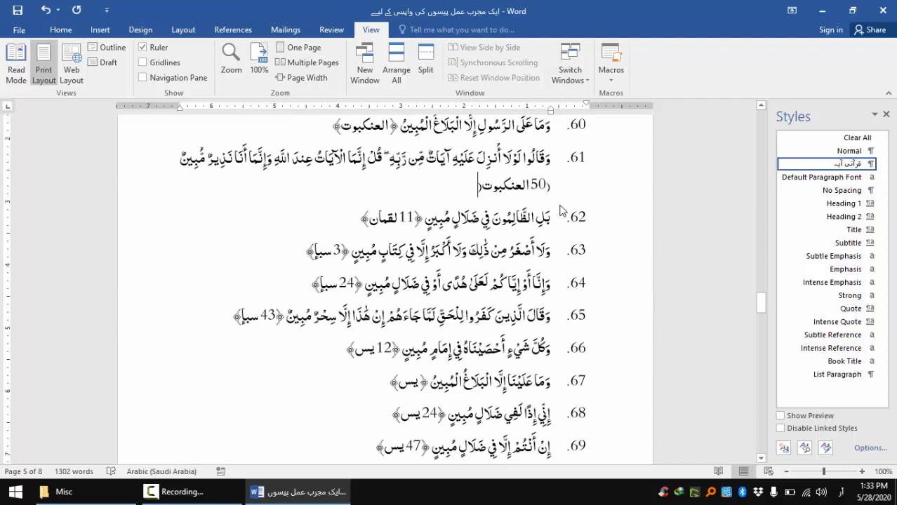
key("End")
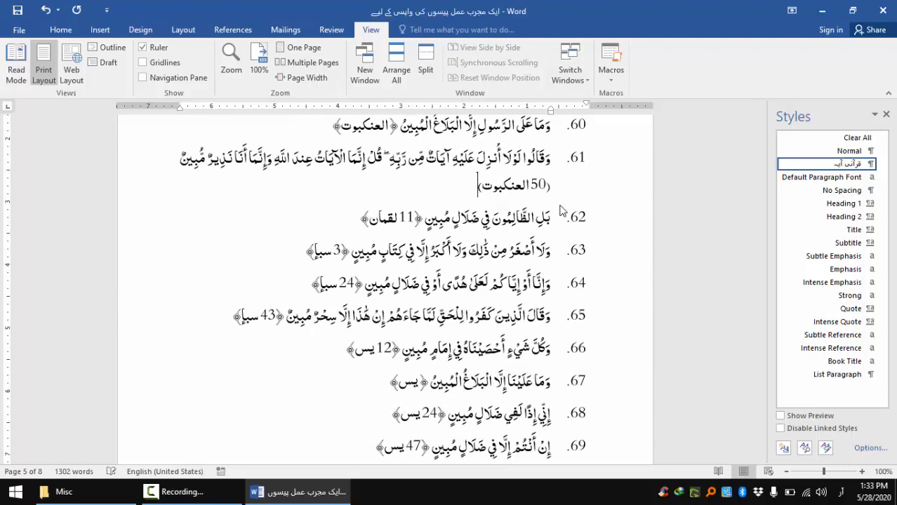
key("alt+shift")
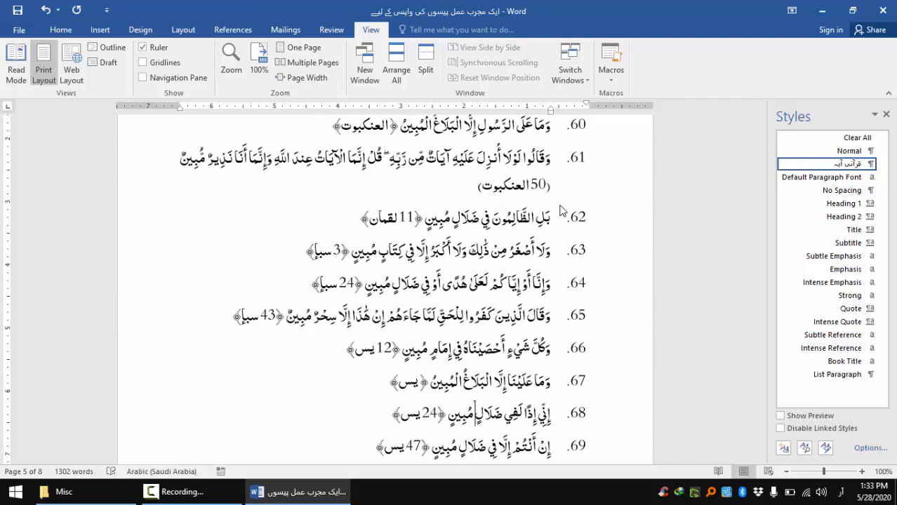
- Review the remaining verses from 62 to 106 down to the closing Urdu line, checking their numbering, brackets and alignment
key("Down")
key("Down")
key("Down")
key("Down")
key("Down")
key("Down")
key("Down")
key("Down")
key("Down")
key("Down")
key("Down")
key("Down")
key("Down")
key("Down")
key("Down")
key("Down")
key("Down")
key("Down")
key("Down")
key("Down")
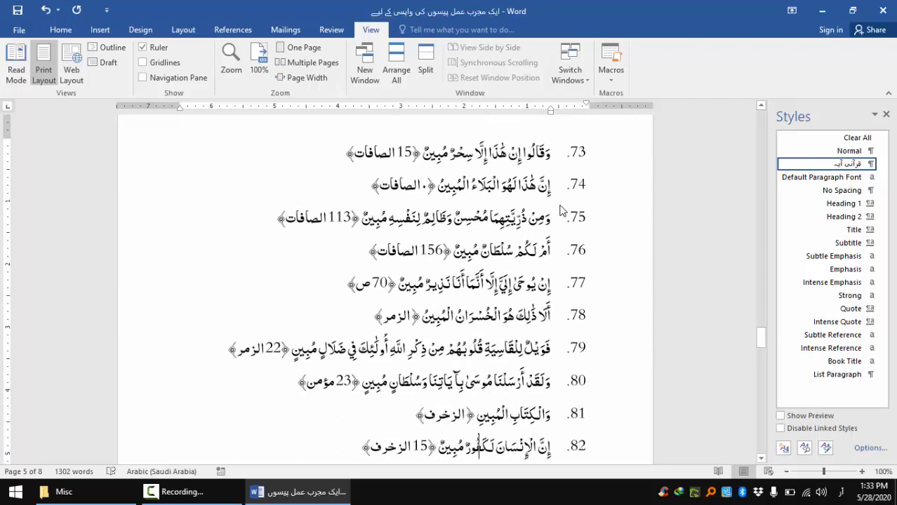
key("Down")
key("Down")
key("Down")
key("Down")
key("Down")
key("Down")
key("Down")
key("Down")
key("Down")
key("Down")
key("Down")
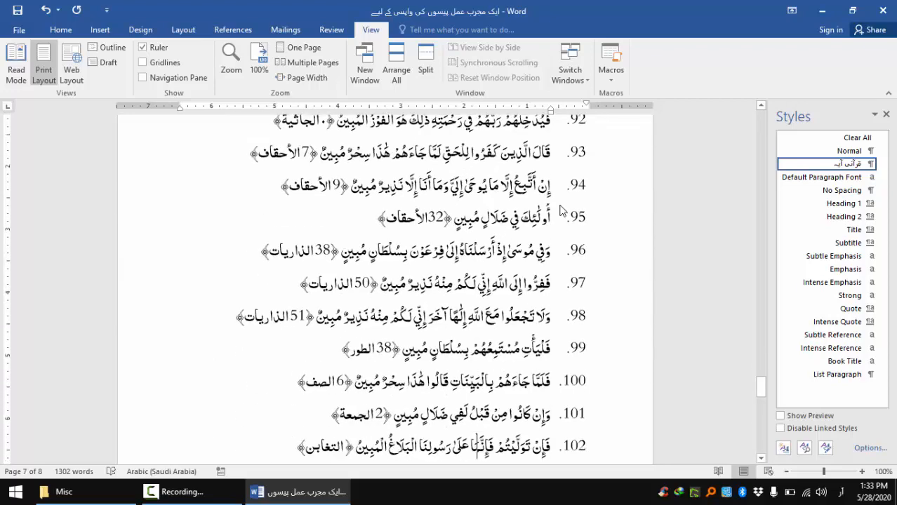
key("Down")
key("Down")
key("Down")
key("Down")
key("Down")
key("Down")
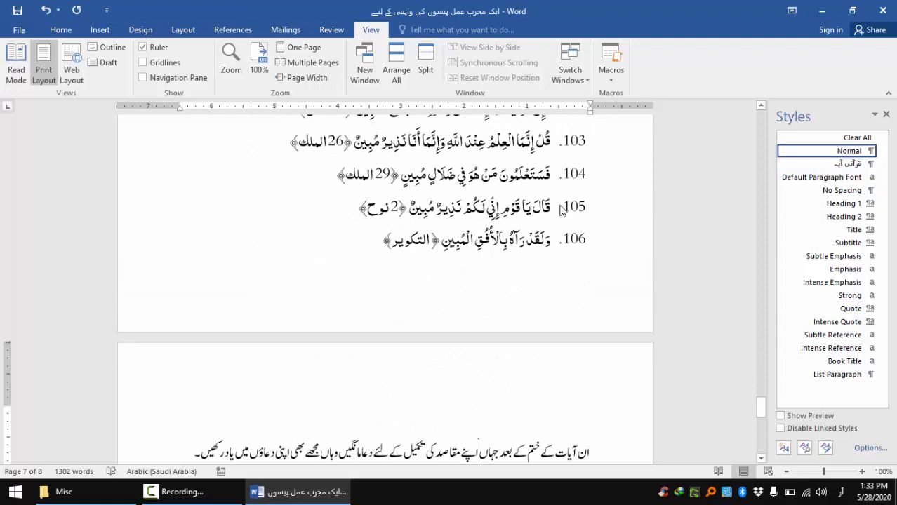
- Delete the empty line between verse 106 and the closing Urdu sentence
key("Up")
key("Up")
key("Up")
key("Down")
key("Down")
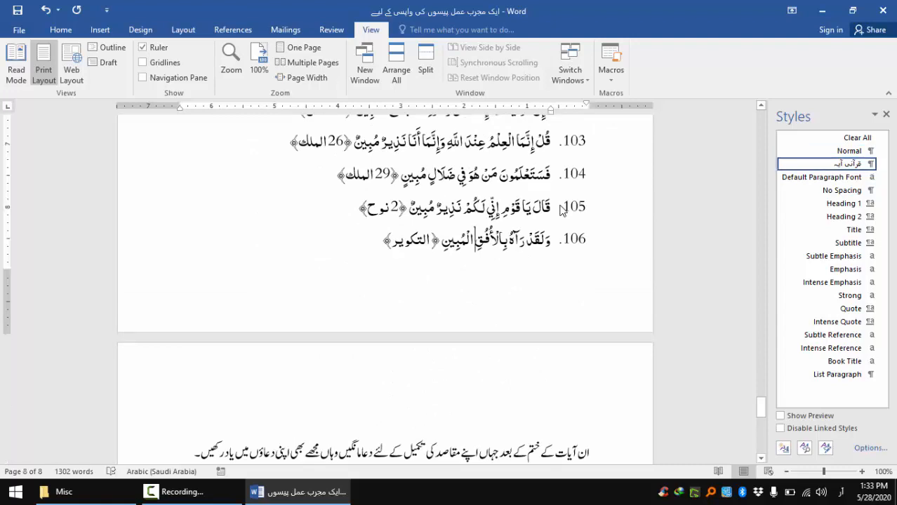
key("BackSpace")
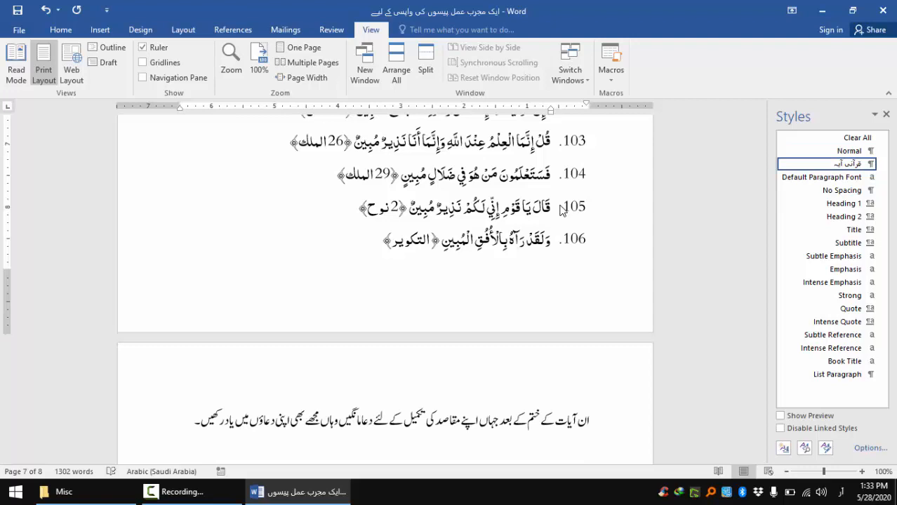
- Save the document and return to its title at the beginning
key("ctrl+s")
scroll(764, 137, "up", 20)
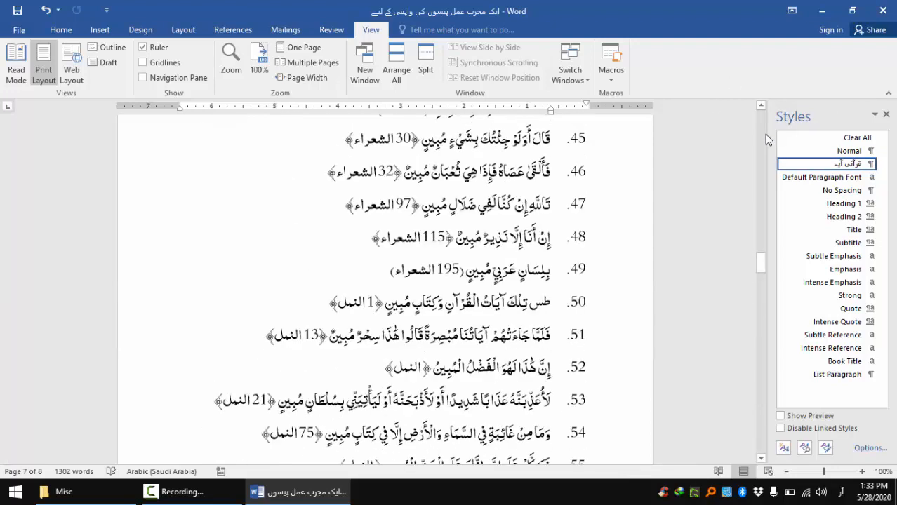
scroll(764, 134, "up", 20)
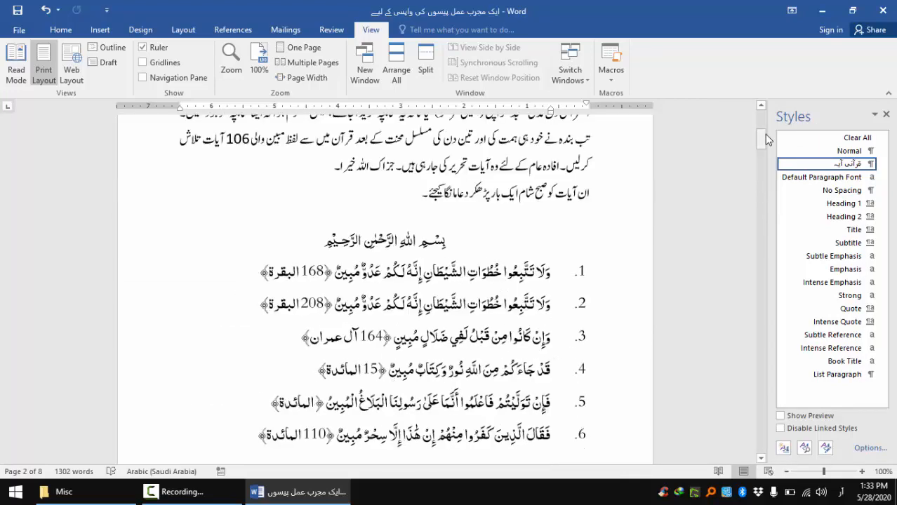
left_click_drag(764, 134, 763, 114)
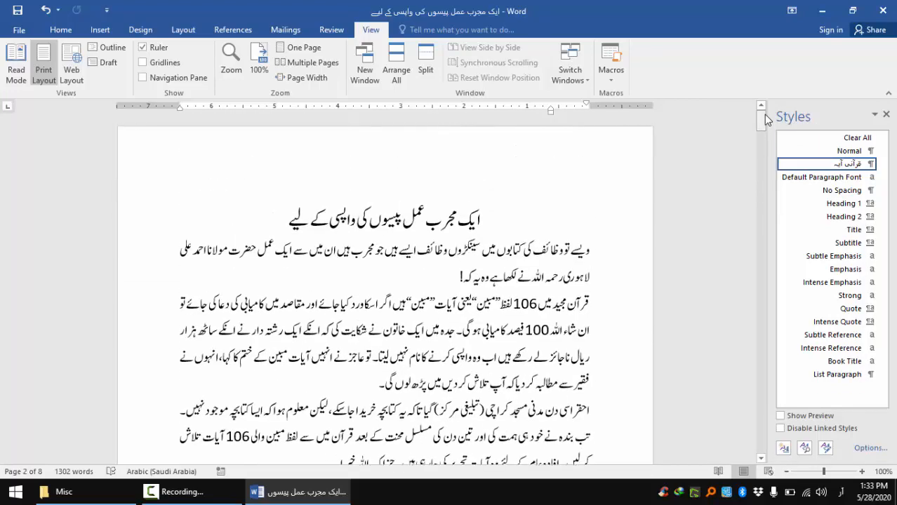